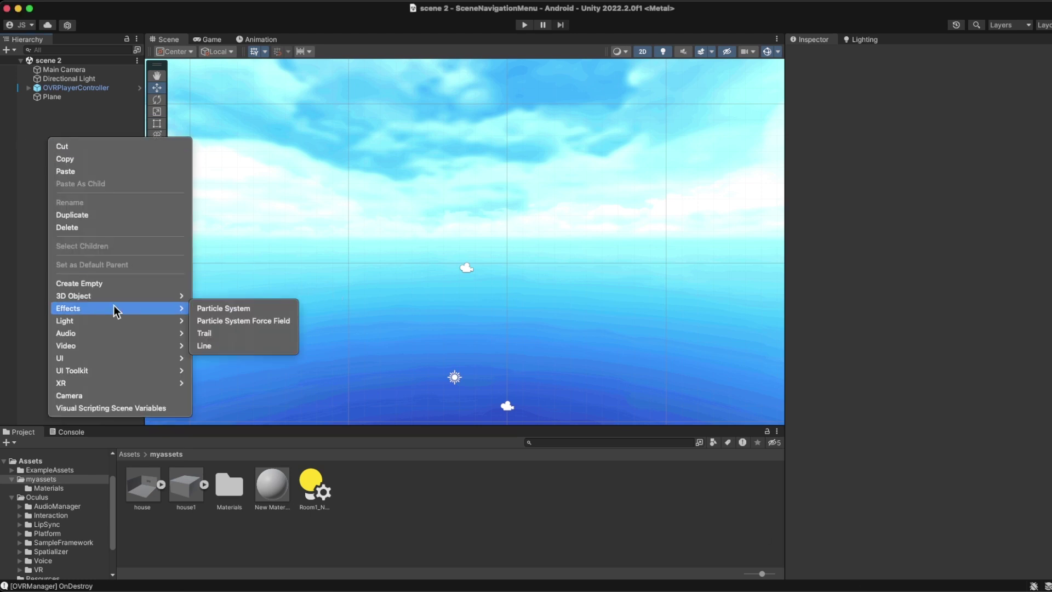
# Add a 3D Quad object to scene 2.
pyautogui.moveTo(109, 357)
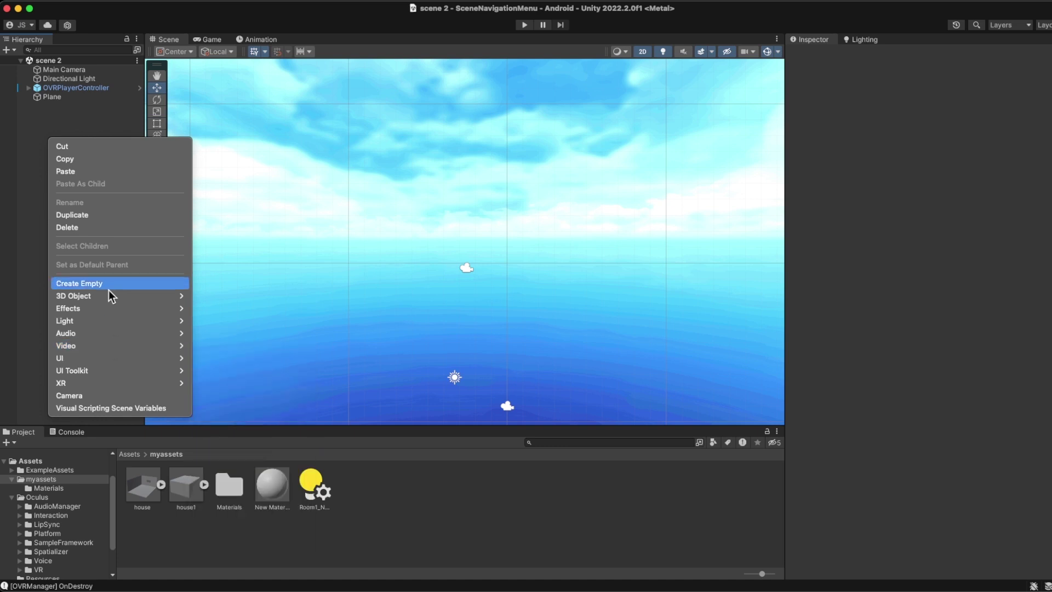
pyautogui.moveTo(113, 297)
pyautogui.click(213, 361)
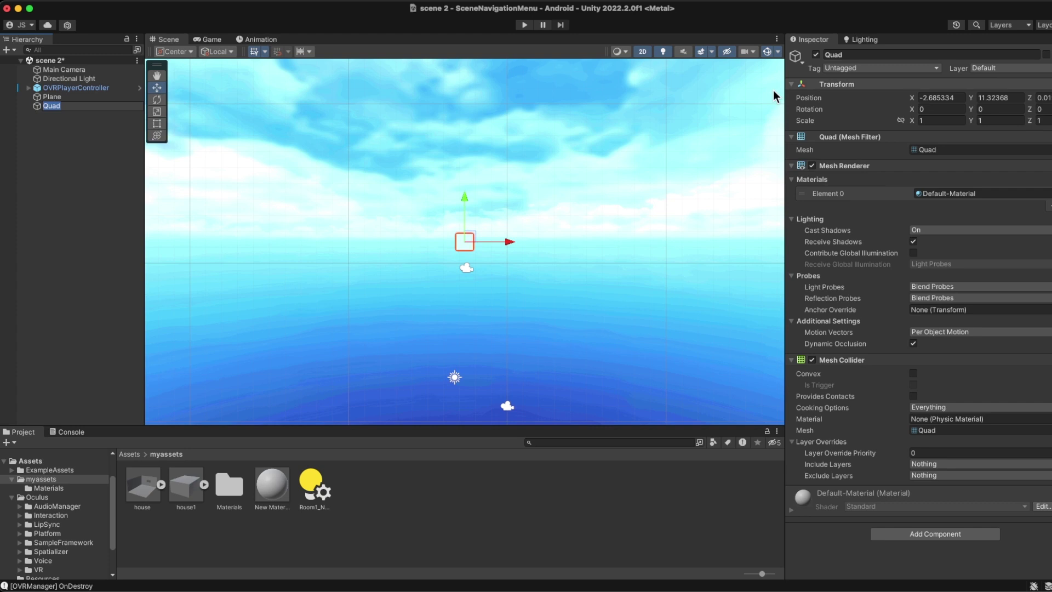
# Set the quad's X, Y and Z position to 0 and frame it in the scene.
pyautogui.click(935, 97)
pyautogui.write('0')
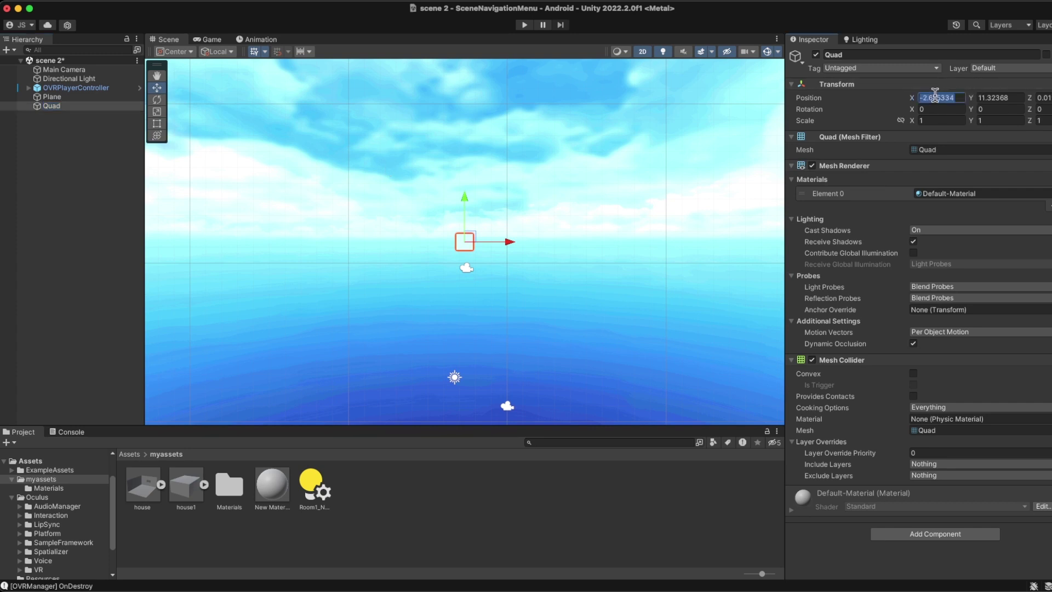
pyautogui.click(998, 97)
pyautogui.write('0')
pyautogui.press('Tab')
pyautogui.write('0')
pyautogui.doubleClick(52, 105)
pyautogui.scroll(-5, 531, 281)
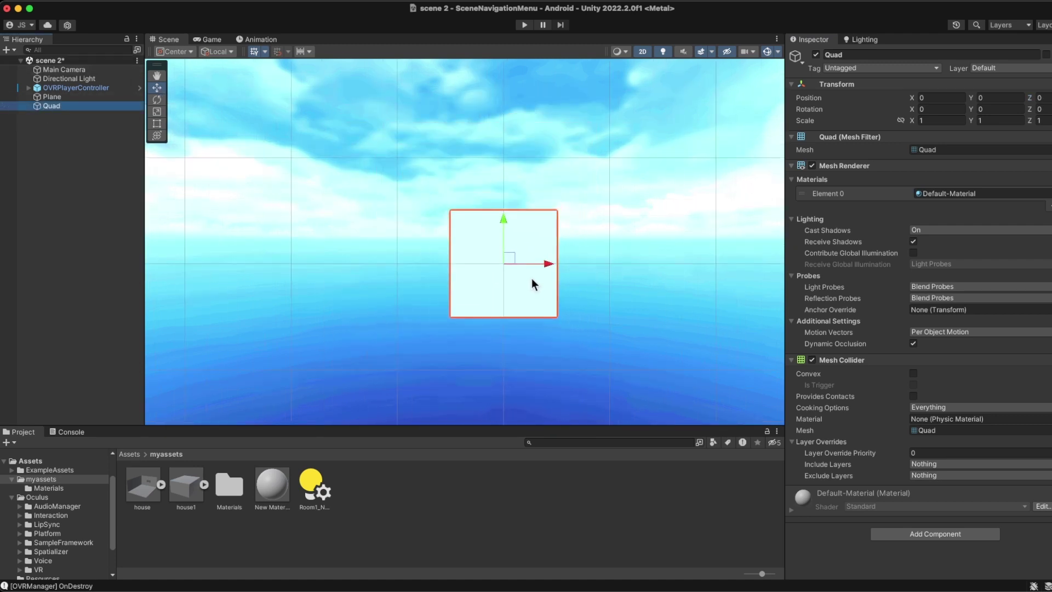
# Scale the quad to about 6.475 in X and 3.34 in Y, then save the scene.
pyautogui.click(157, 76)
pyautogui.moveTo(435, 212); pyautogui.dragTo(363, 185)
pyautogui.click(158, 112)
pyautogui.moveTo(488, 243); pyautogui.dragTo(735, 255)
pyautogui.moveTo(442, 197); pyautogui.dragTo(449, 91)
pyautogui.scroll(-4, 433, 208)
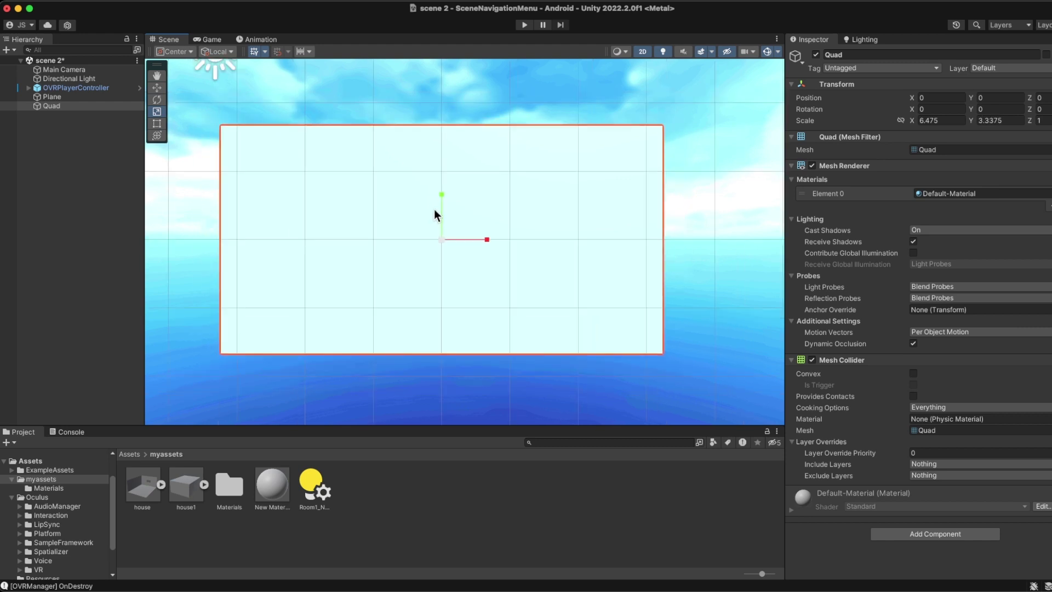
pyautogui.scroll(-2, 436, 212)
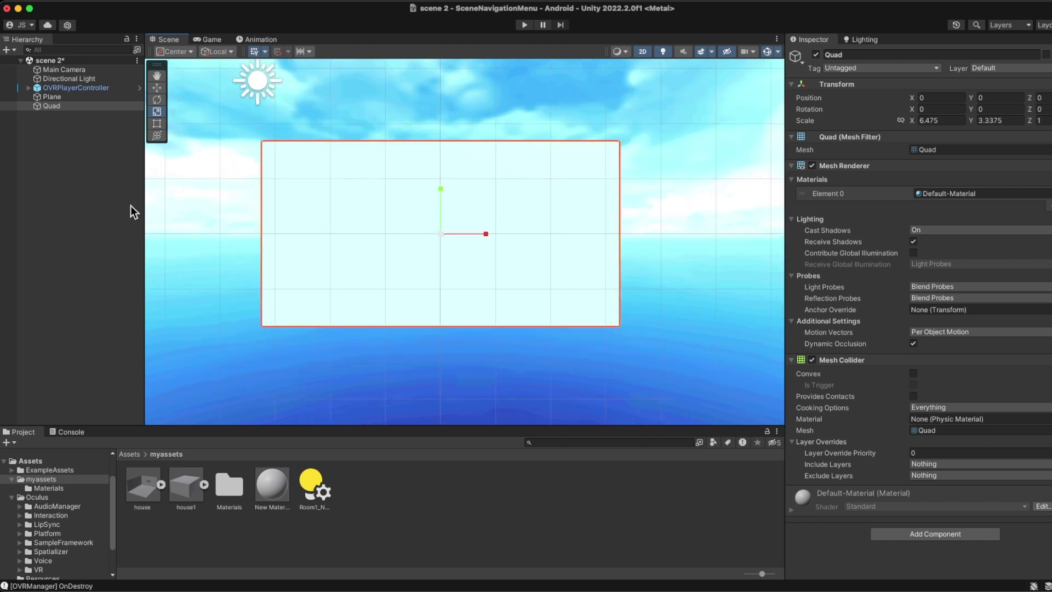
pyautogui.press('super+s')
pyautogui.click(60, 173)
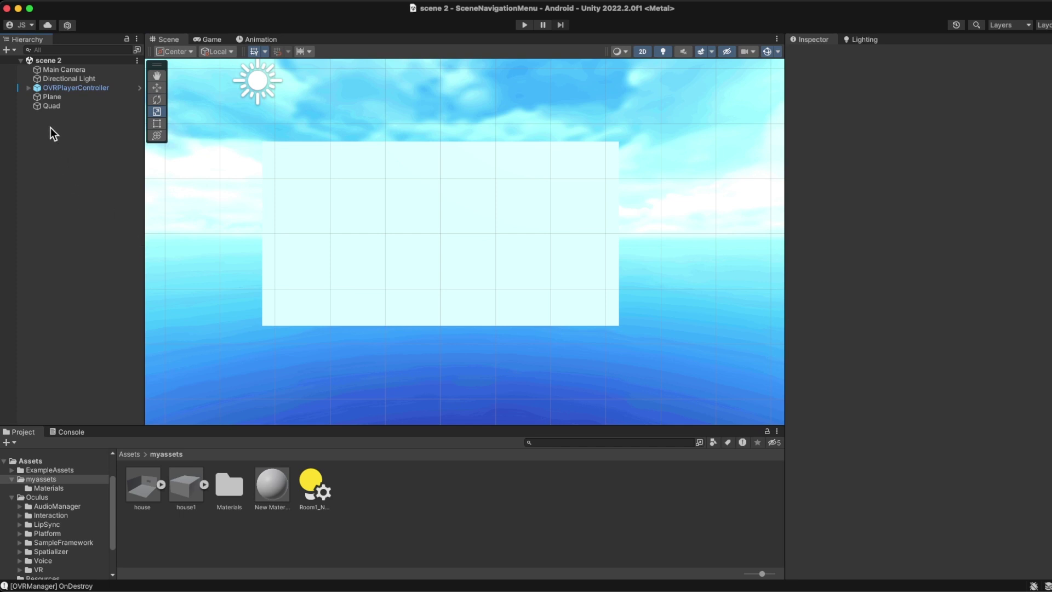
pyautogui.click(48, 105)
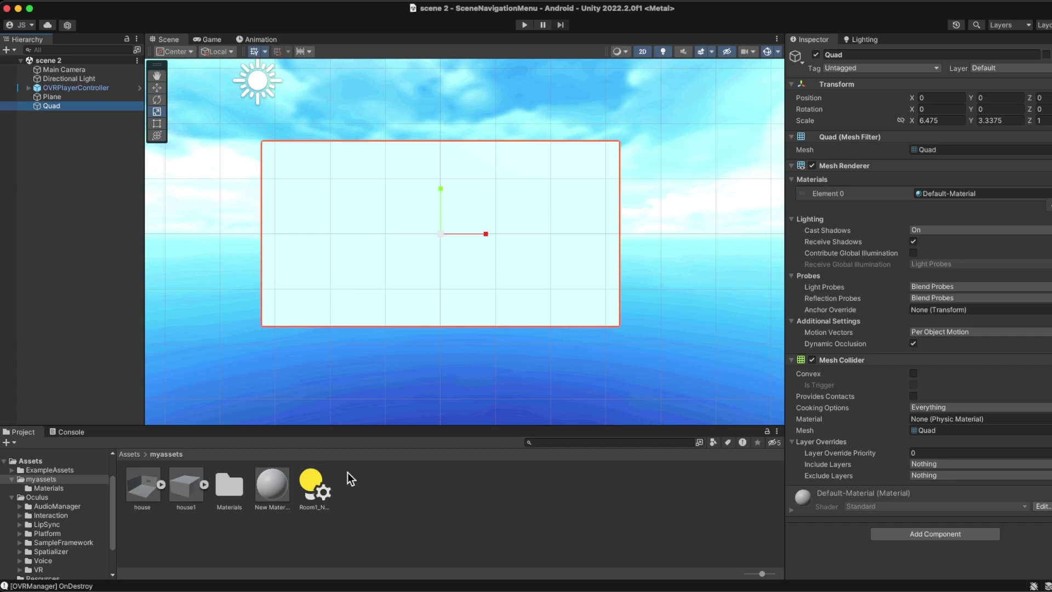
pyautogui.click(390, 487)
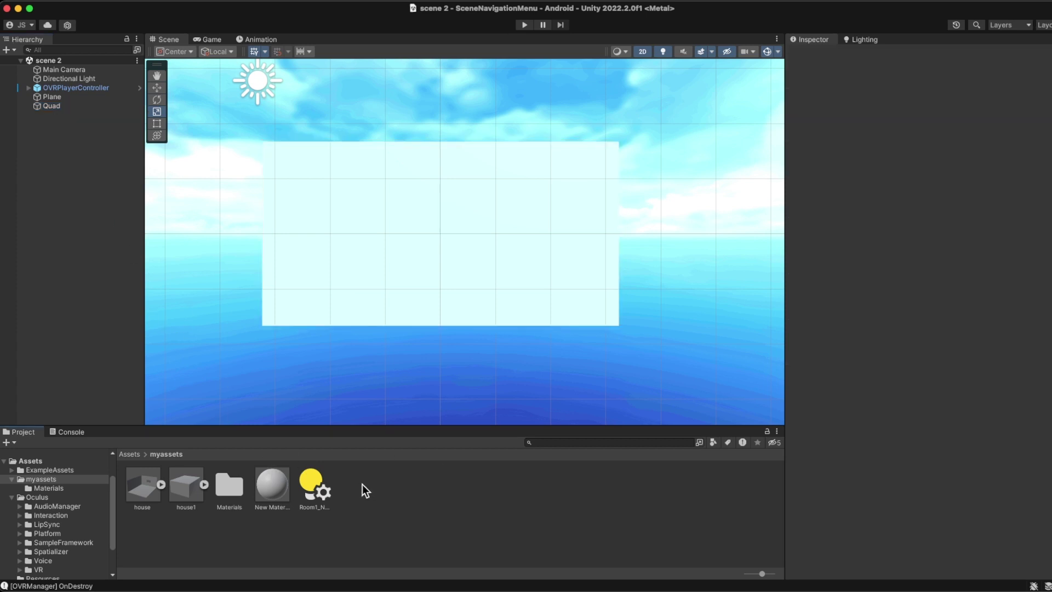
pyautogui.rightClick(378, 492)
pyautogui.click(362, 483)
pyautogui.rightClick(375, 483)
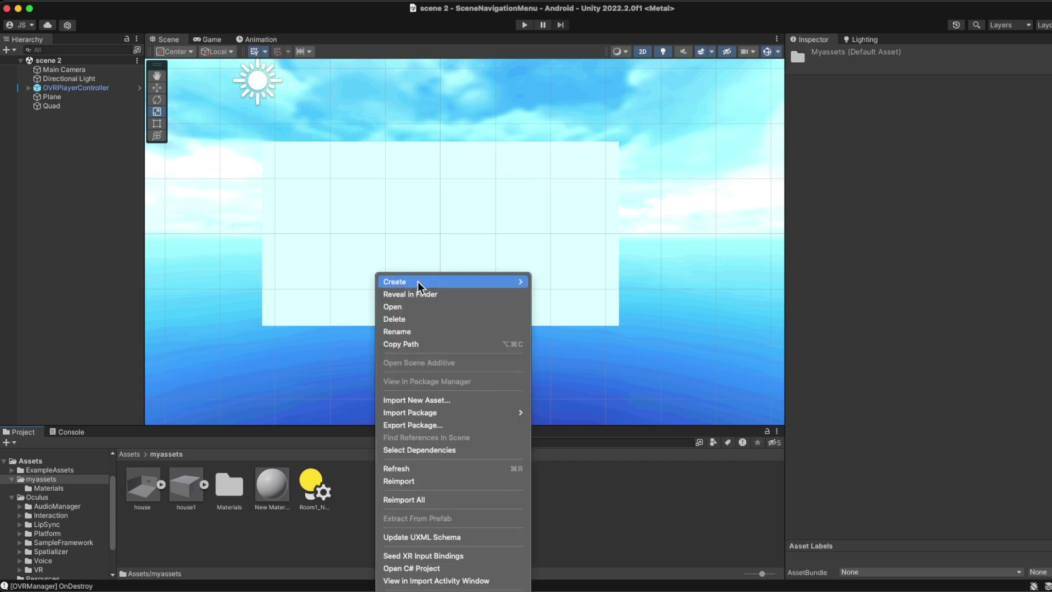
pyautogui.click(353, 512)
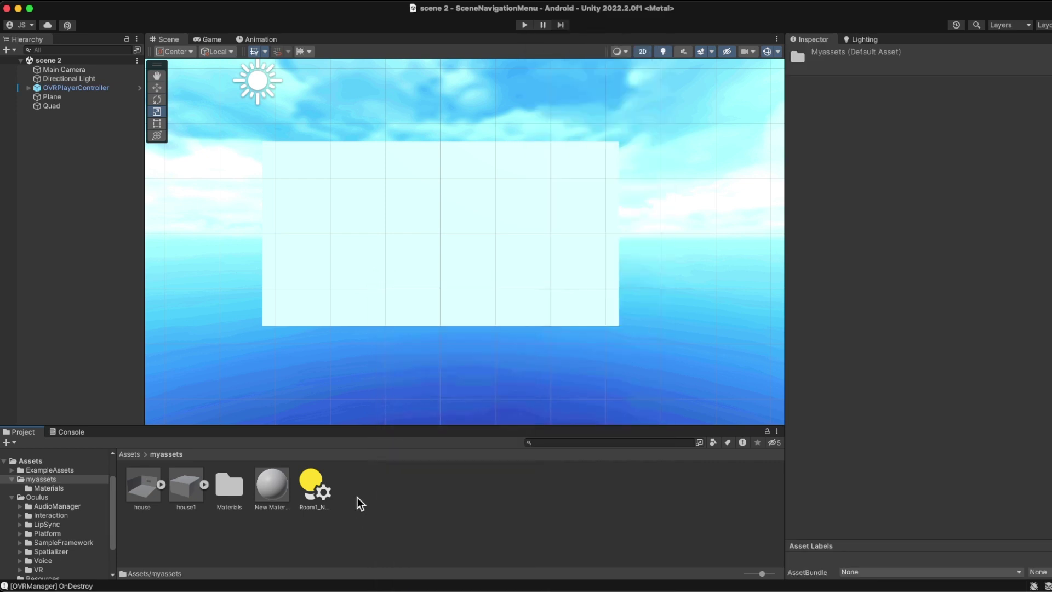
# Create a render texture in the myassets folder and name it "video player".
pyautogui.rightClick(366, 502)
pyautogui.moveTo(410, 281)
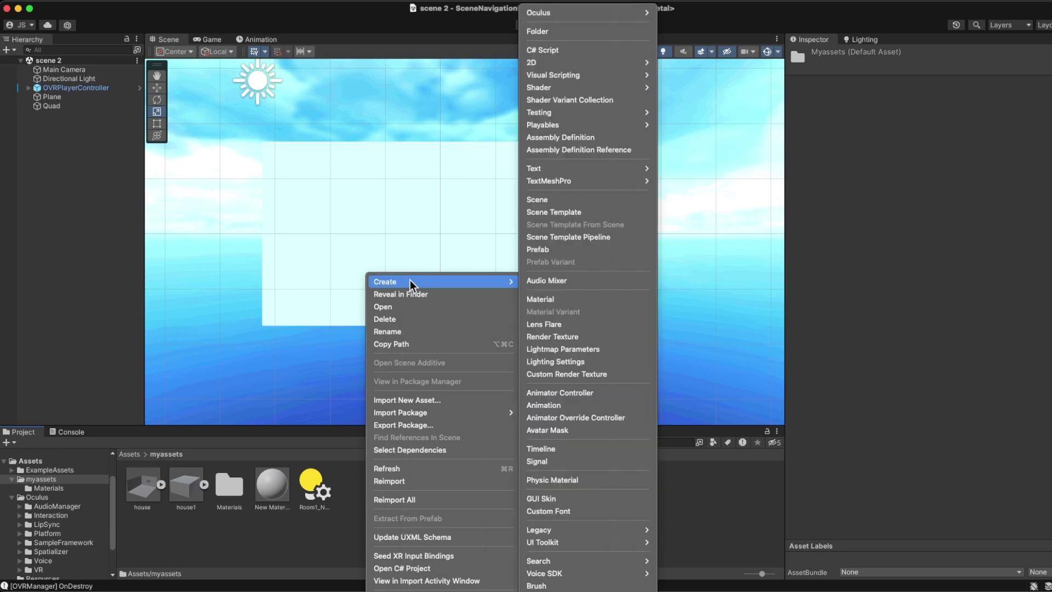
pyautogui.click(557, 336)
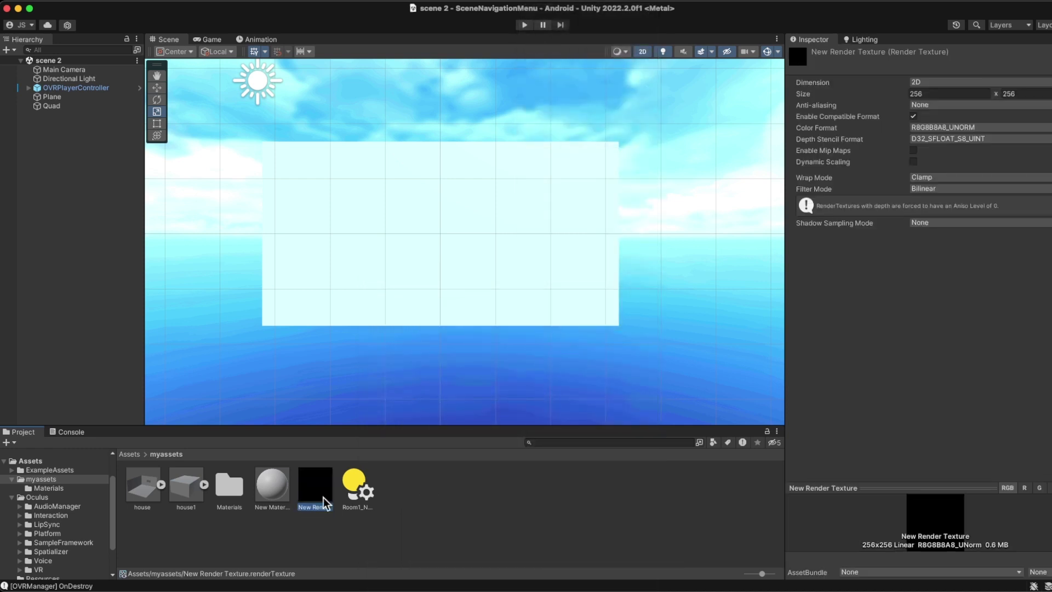
pyautogui.click(313, 506)
pyautogui.write('play')
pyautogui.press('BackSpace')
pyautogui.press('BackSpace')
pyautogui.press('BackSpace')
pyautogui.press('BackSpace')
pyautogui.write('video player')
pyautogui.press('Return')
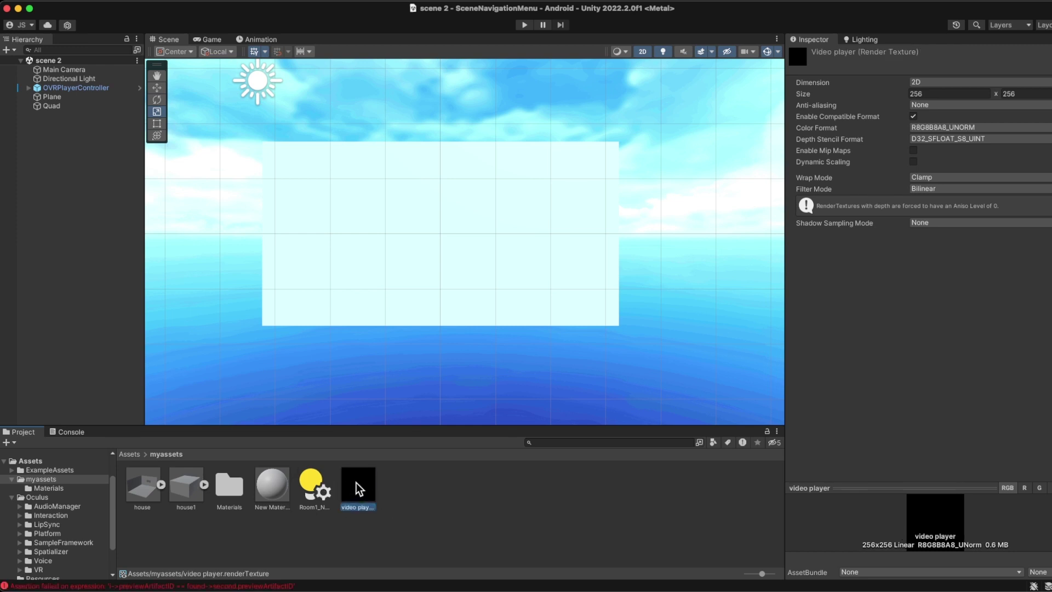
# Try to apply the video player render texture to the quad in the scene.
pyautogui.click(405, 484)
pyautogui.click(355, 486)
pyautogui.click(55, 106)
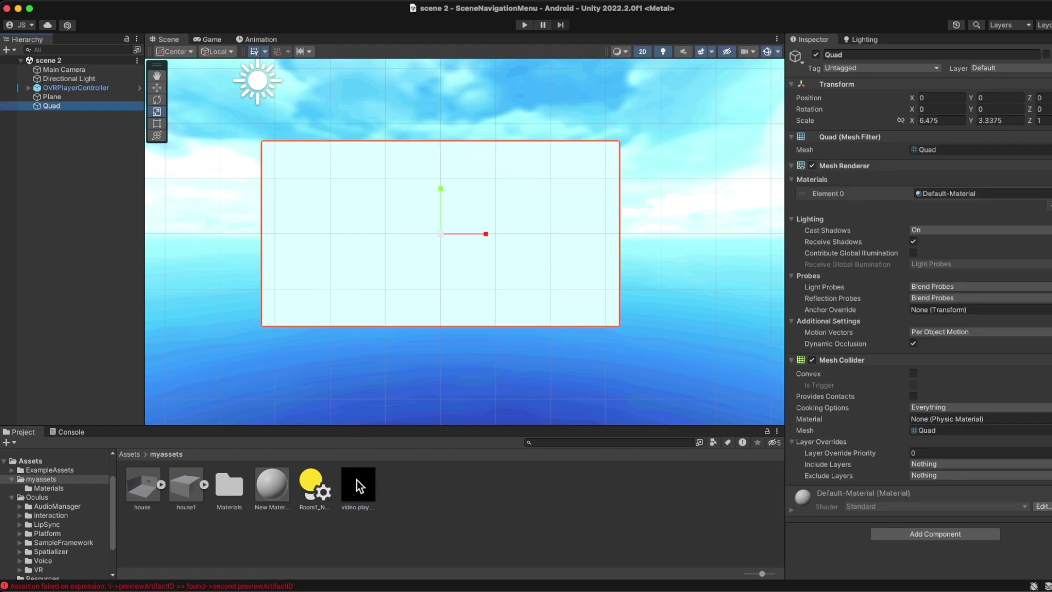
pyautogui.moveTo(357, 482); pyautogui.dragTo(353, 295)
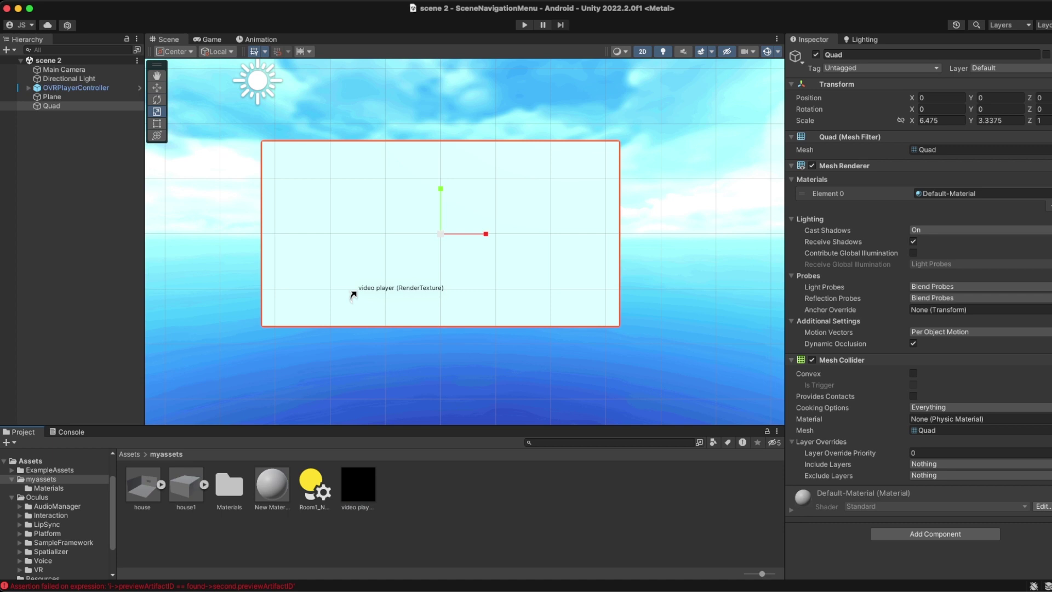
pyautogui.moveTo(353, 295); pyautogui.dragTo(353, 296)
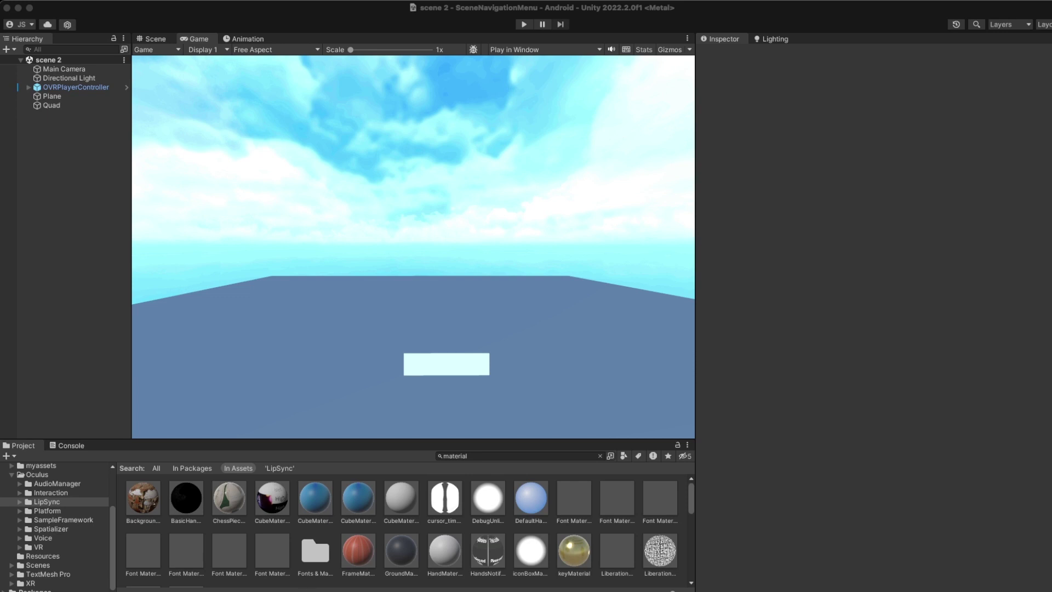
# Open the myassets folder, select the video player render texture and resize the Inspector area to show its settings.
pyautogui.click(298, 589)
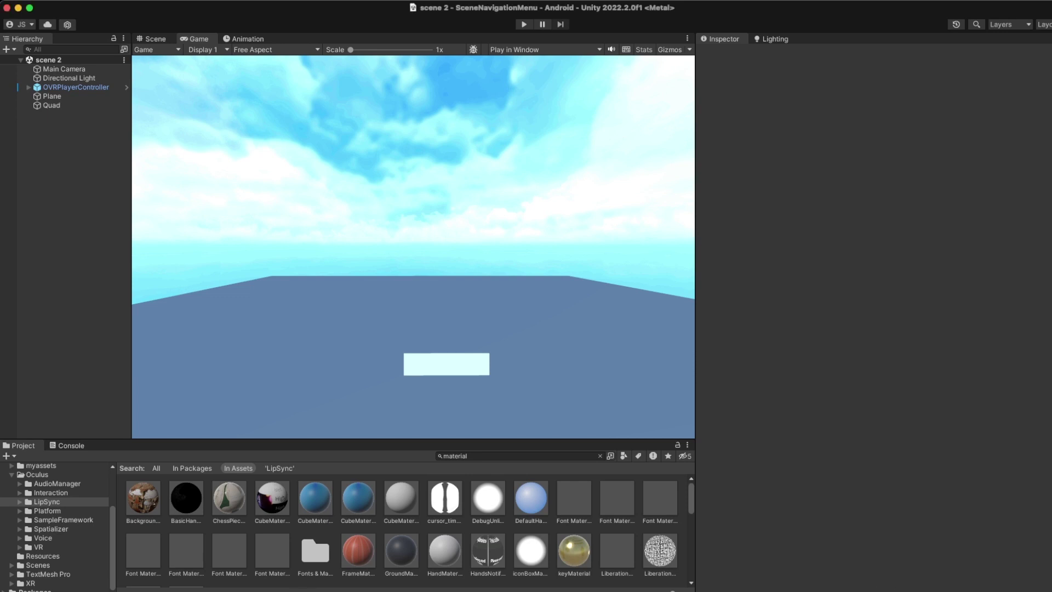
pyautogui.moveTo(694, 276); pyautogui.dragTo(907, 277)
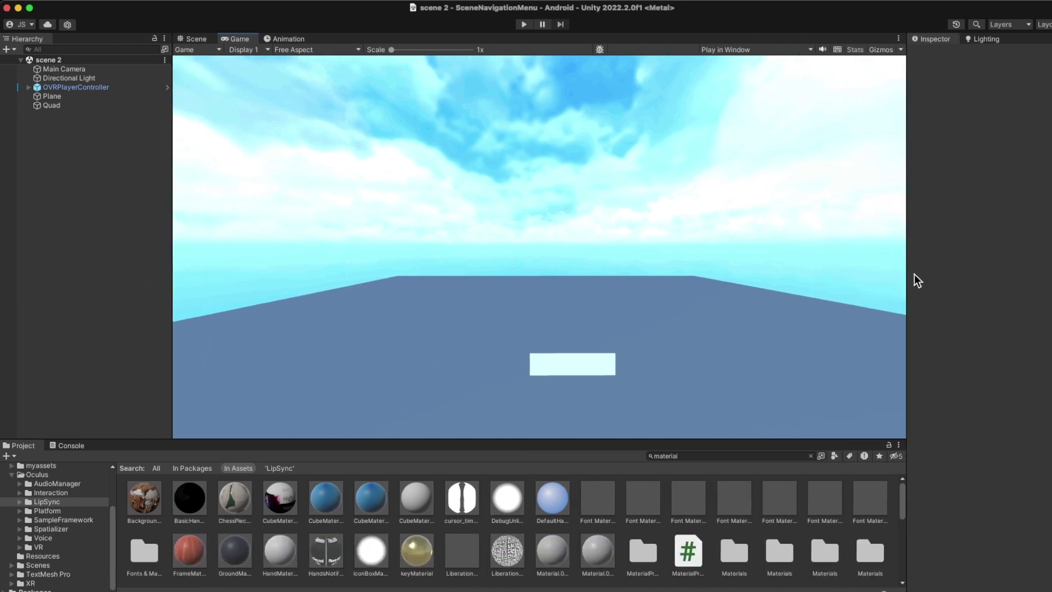
pyautogui.click(45, 475)
pyautogui.scroll(5, 47, 482)
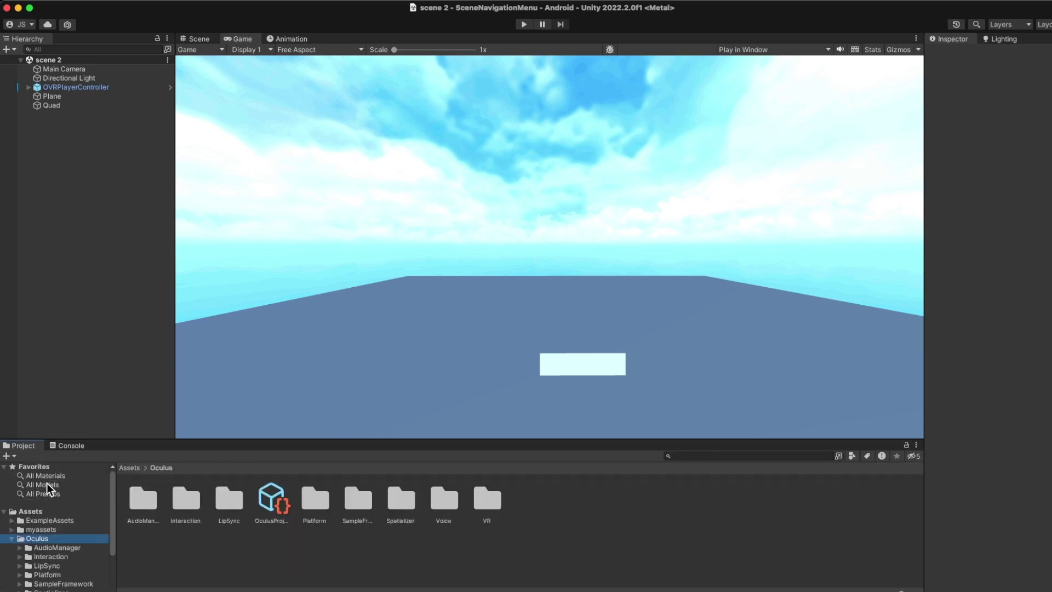
pyautogui.click(39, 520)
pyautogui.click(39, 530)
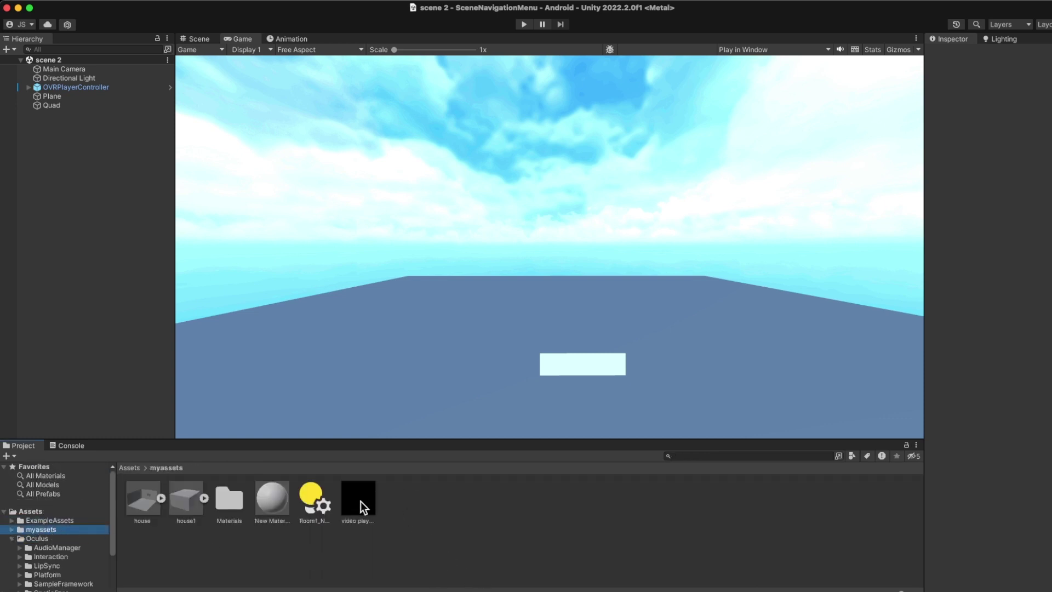
pyautogui.click(360, 501)
pyautogui.moveTo(925, 211); pyautogui.dragTo(795, 212)
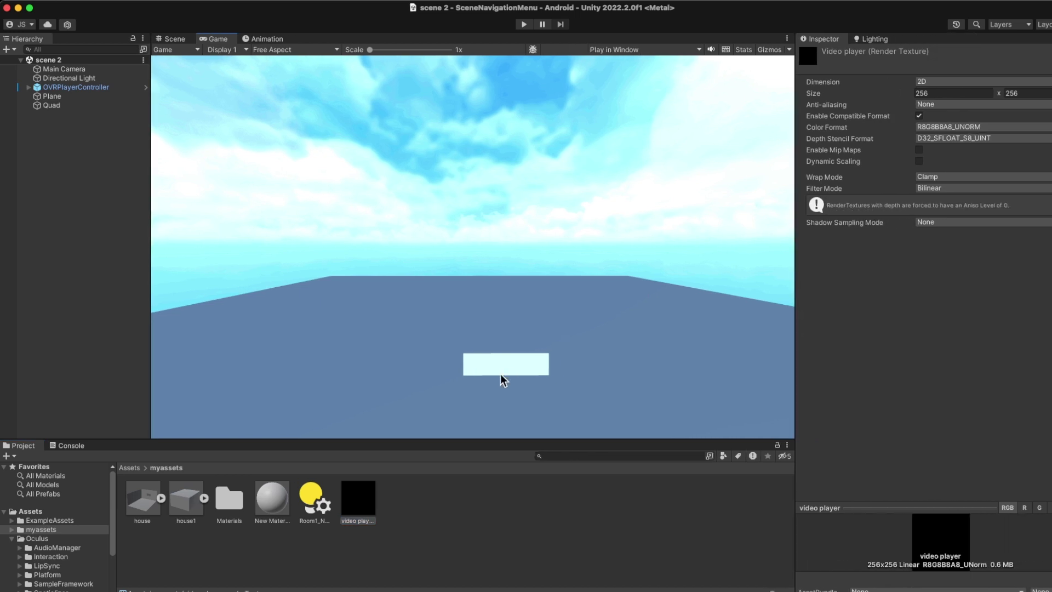
# Return to the Scene view and turn off 2D mode to see the quad and plane in perspective.
pyautogui.click(50, 106)
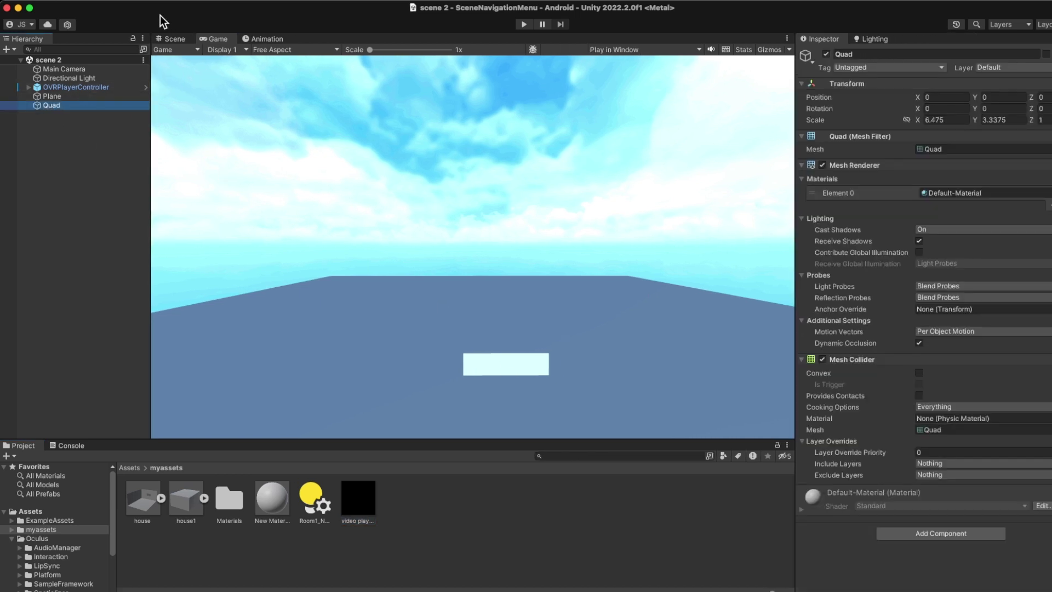
pyautogui.click(173, 38)
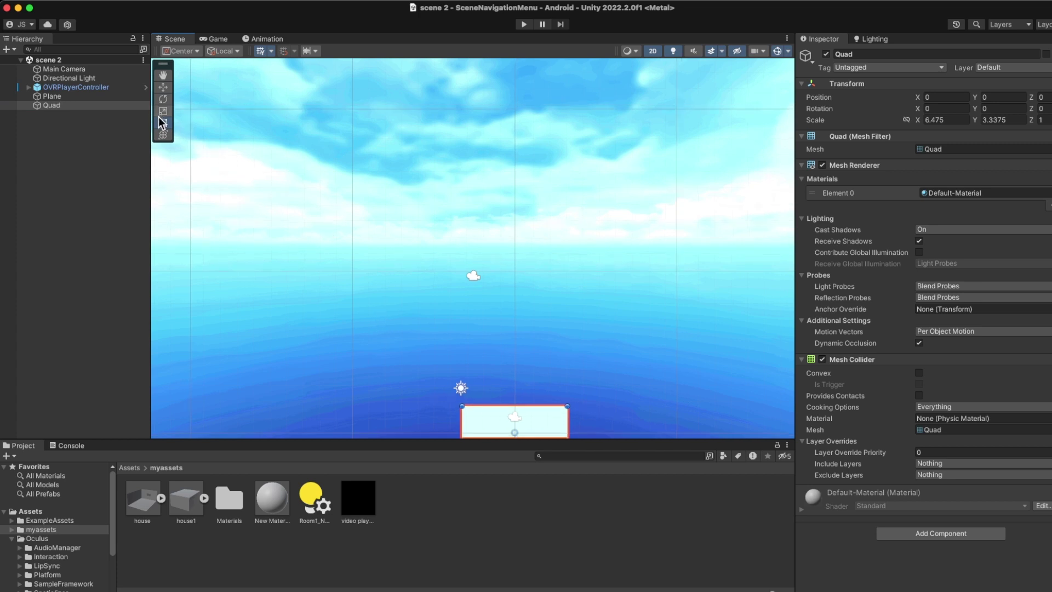
pyautogui.scroll(-3, 296, 242)
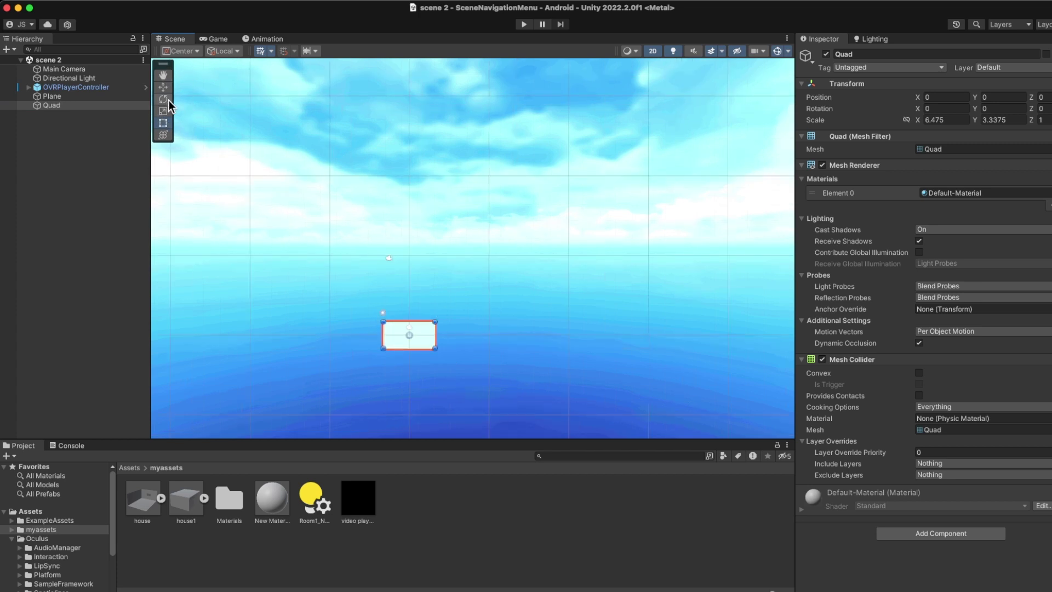
pyautogui.click(163, 87)
pyautogui.click(404, 285)
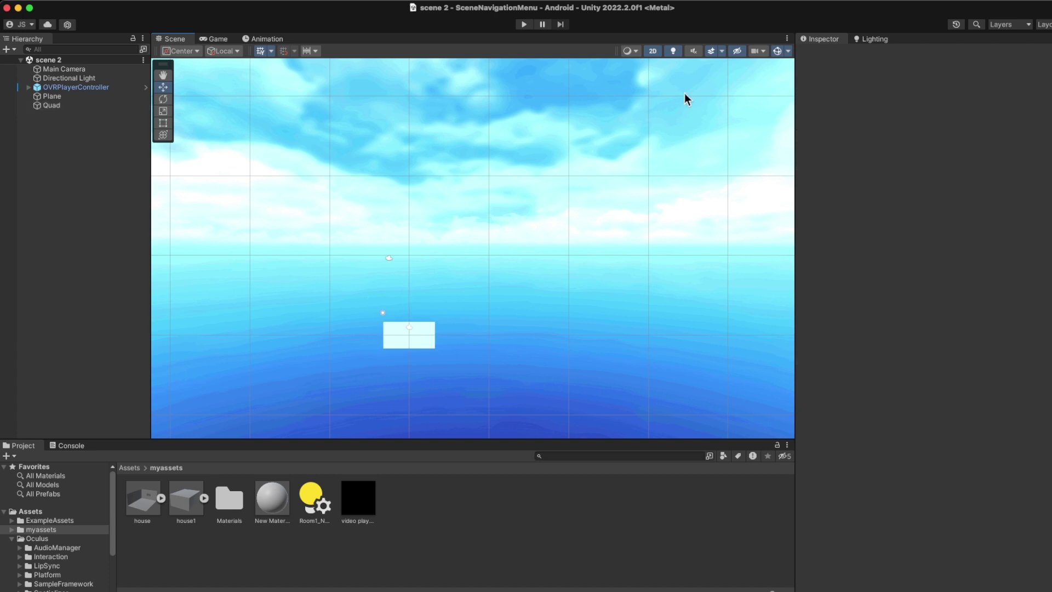
pyautogui.click(651, 54)
pyautogui.keyDown('alt'); pyautogui.moveTo(371, 291); pyautogui.dragTo(431, 298); pyautogui.keyUp('alt')
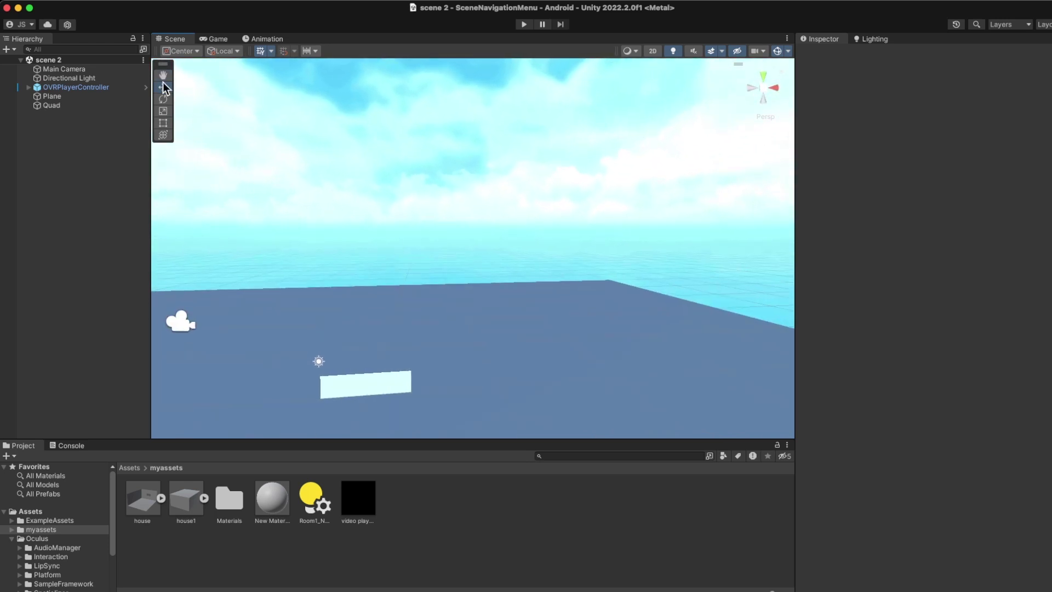
pyautogui.keyDown('alt'); pyautogui.moveTo(306, 189); pyautogui.dragTo(460, 267); pyautogui.keyUp('alt')
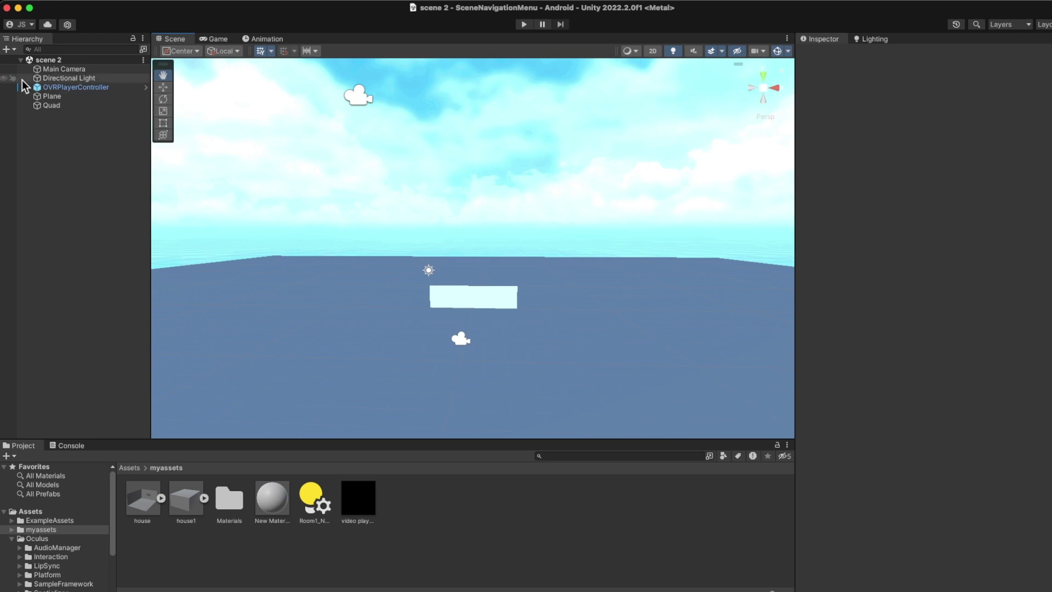
# Raise the quad above the plane to a Y position of about 5.63.
pyautogui.click(51, 106)
pyautogui.press('w')
pyautogui.moveTo(475, 265); pyautogui.dragTo(480, 193)
# Enlarge the quad to a scale of about 15.58 in X and 5.09 in Y, then save the scene.
pyautogui.click(163, 111)
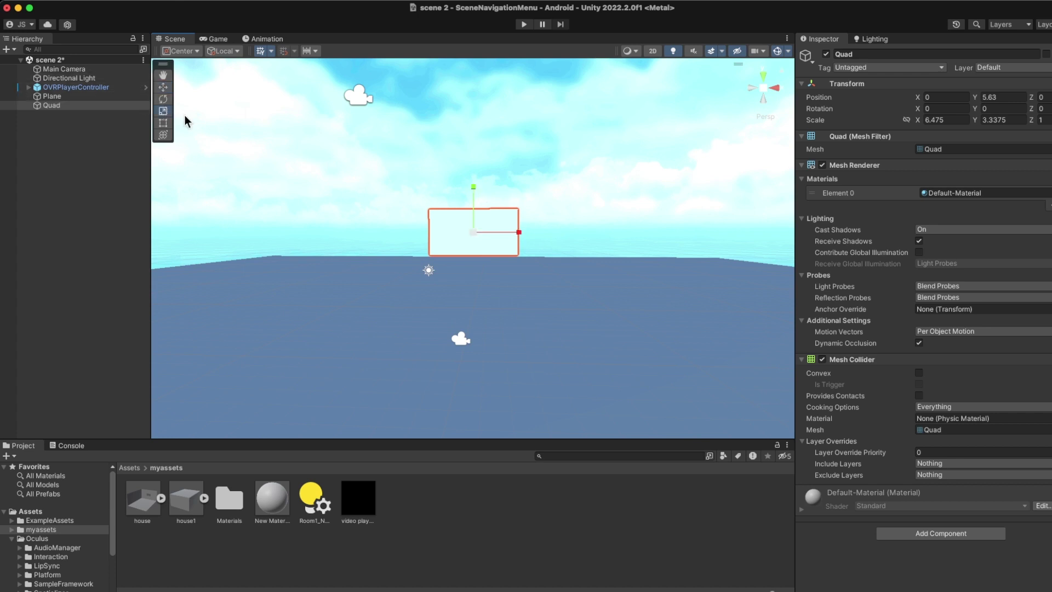
pyautogui.moveTo(519, 236); pyautogui.dragTo(582, 235)
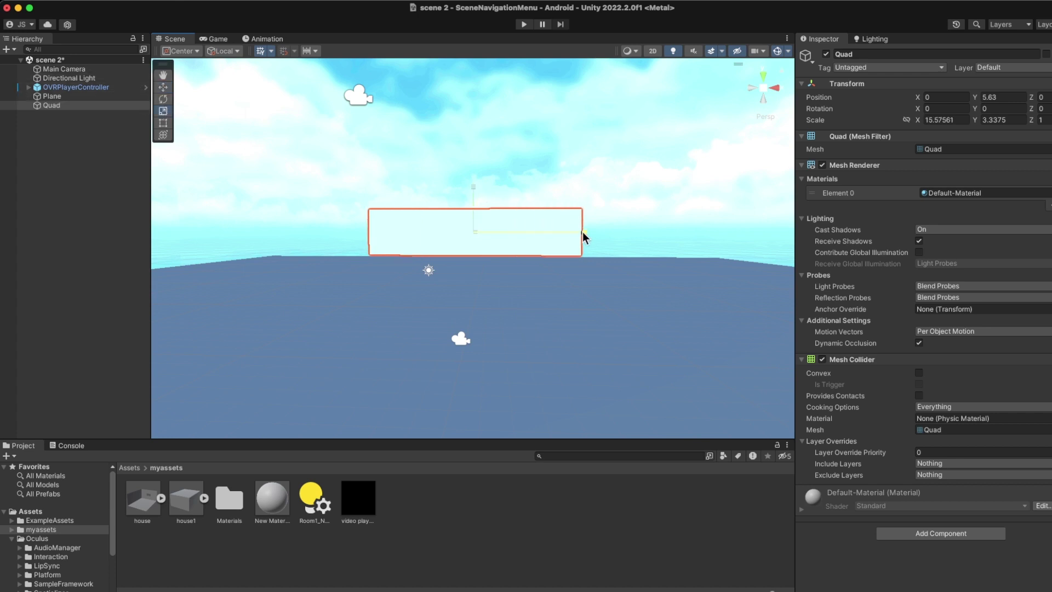
pyautogui.moveTo(475, 188); pyautogui.dragTo(475, 160)
pyautogui.press('super+s')
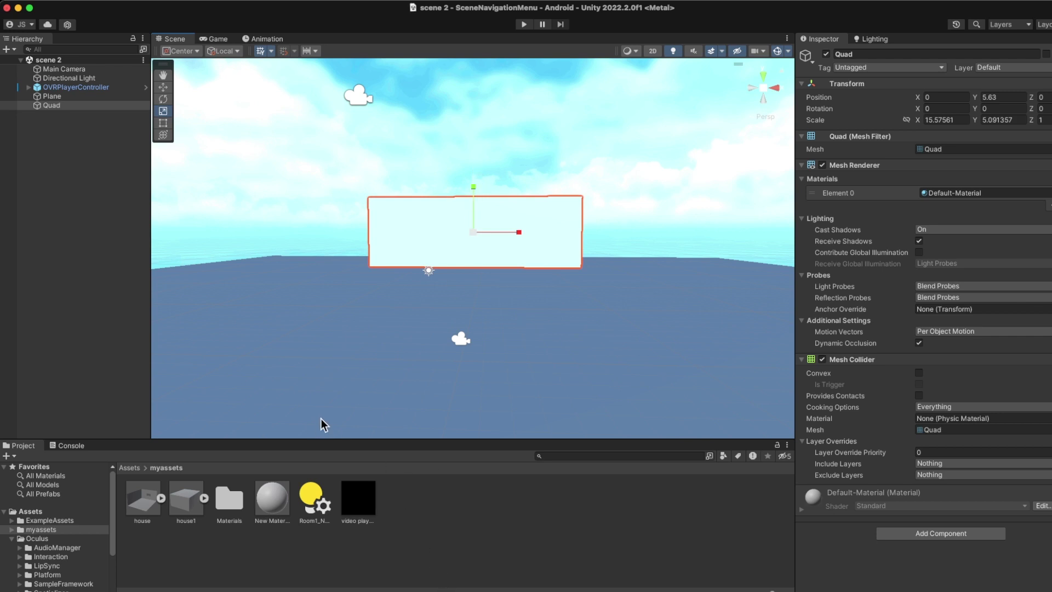
# Apply the video player render texture to the Quad object.
pyautogui.click(366, 495)
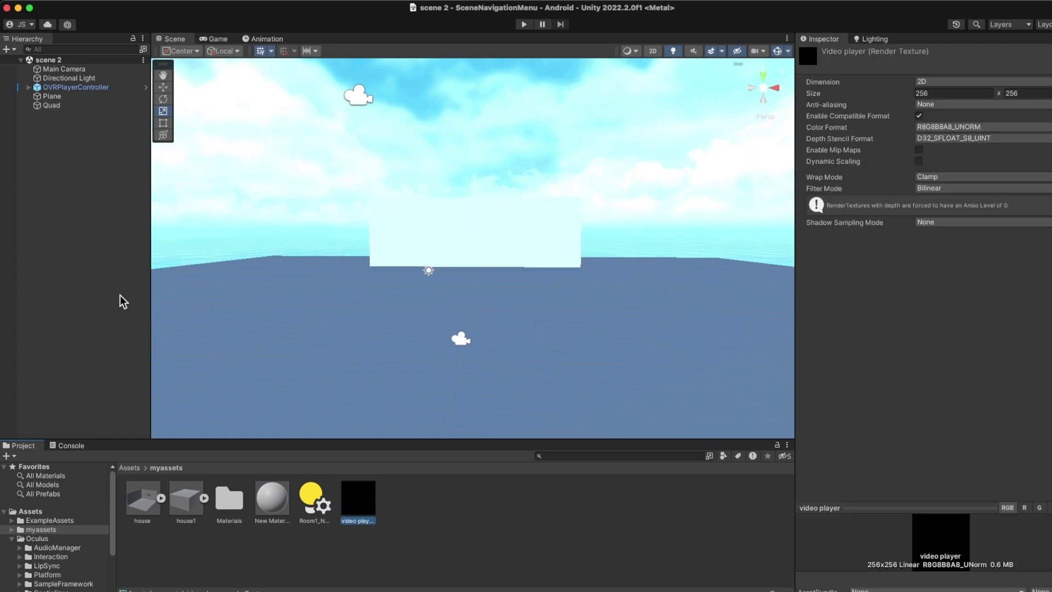
pyautogui.click(47, 105)
pyautogui.moveTo(357, 496); pyautogui.dragTo(51, 113)
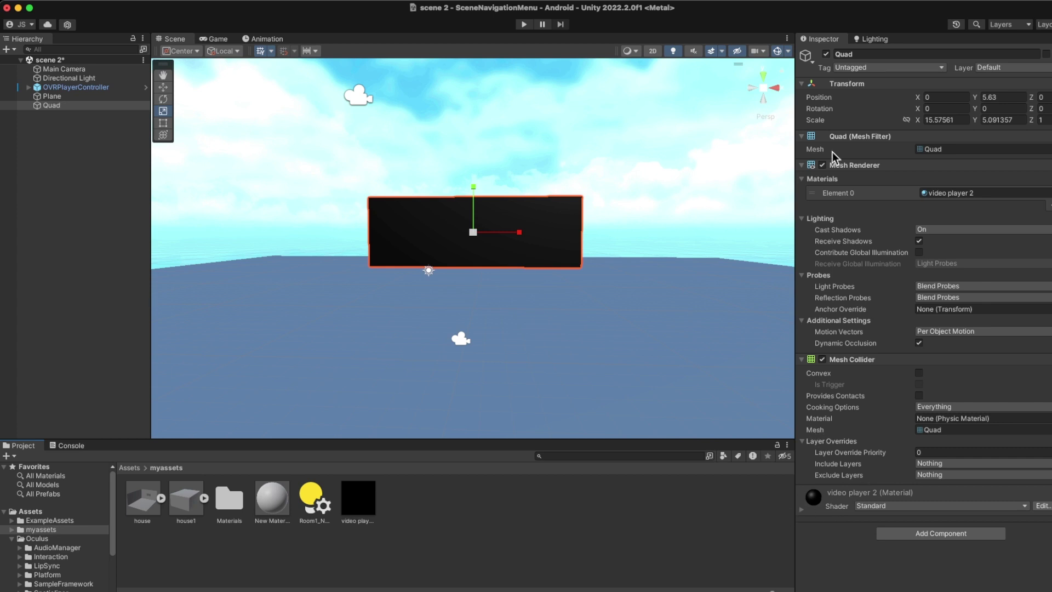
# Collapse the quad's Probes, Additional Settings and Mesh Collider sections, and expand its material properties.
pyautogui.click(802, 277)
pyautogui.click(801, 287)
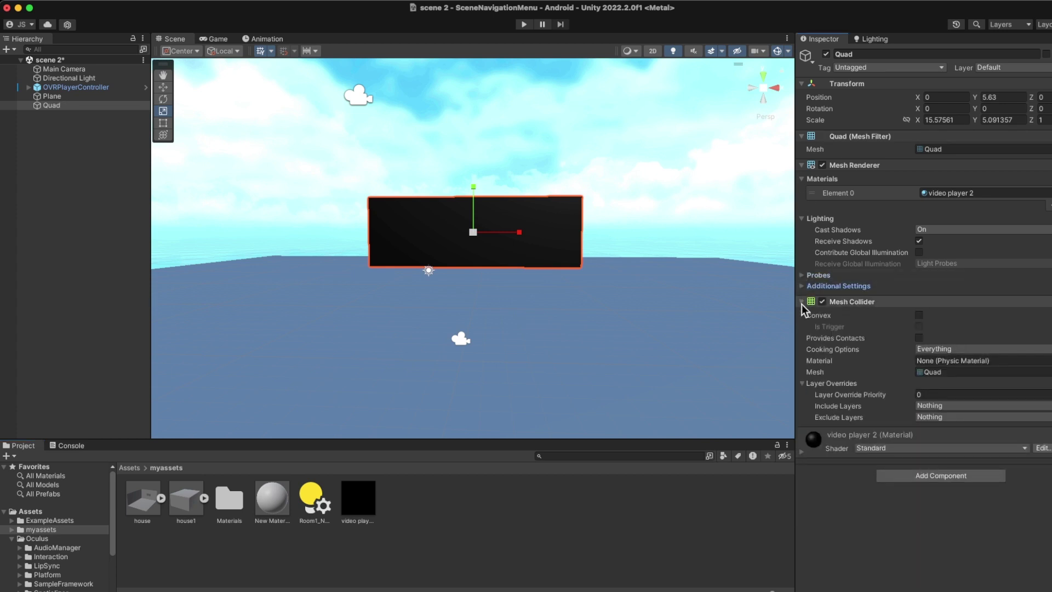
pyautogui.click(801, 302)
pyautogui.click(801, 332)
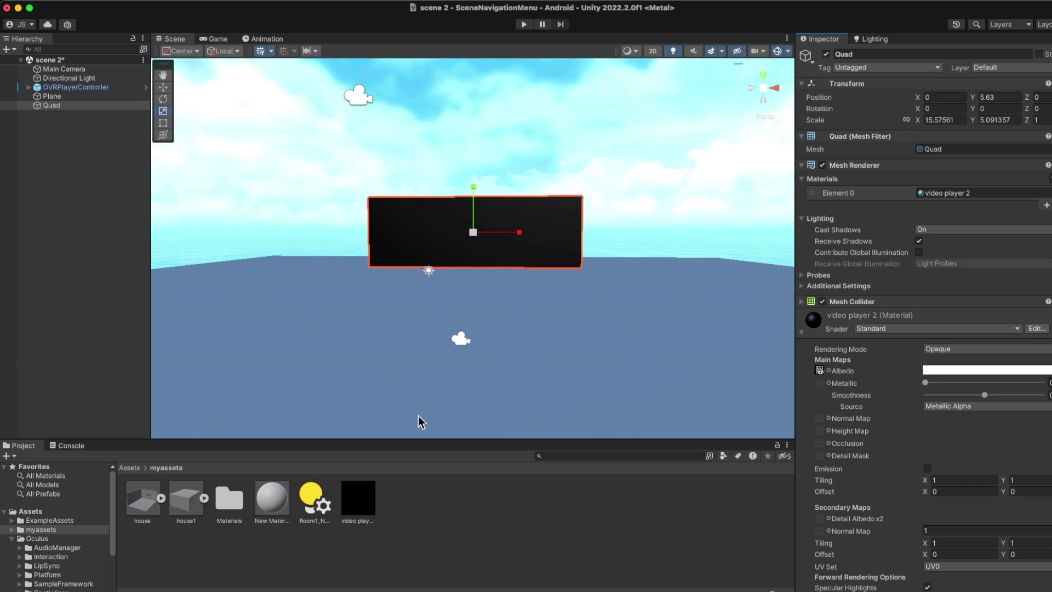
# Assign the video player render texture to the quad material's Albedo map and stretch the quad's Y scale to about 6.87.
pyautogui.moveTo(352, 487); pyautogui.dragTo(813, 368)
pyautogui.moveTo(473, 188); pyautogui.dragTo(472, 170)
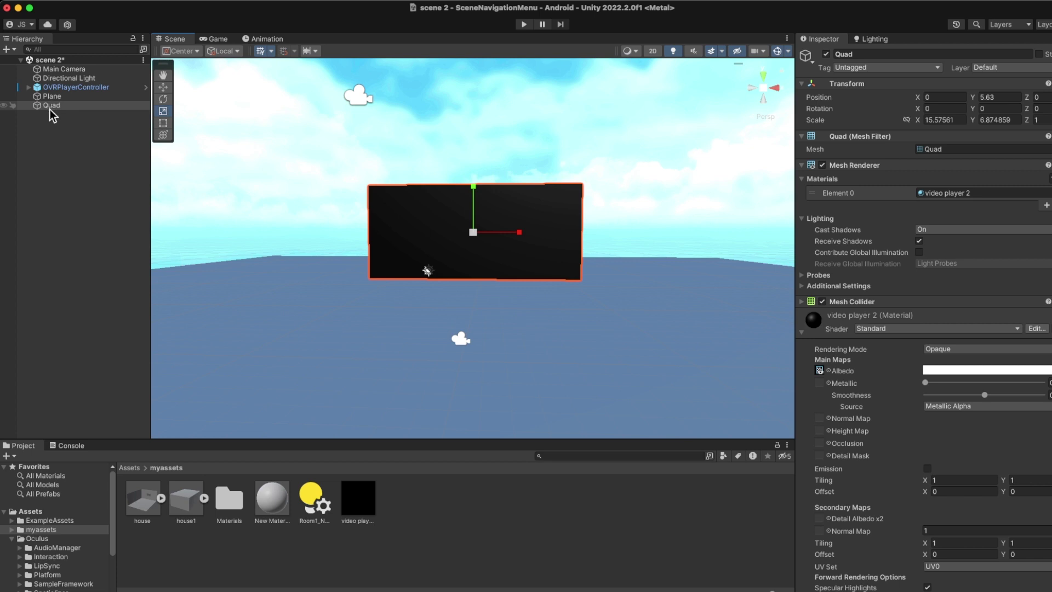
pyautogui.click(358, 512)
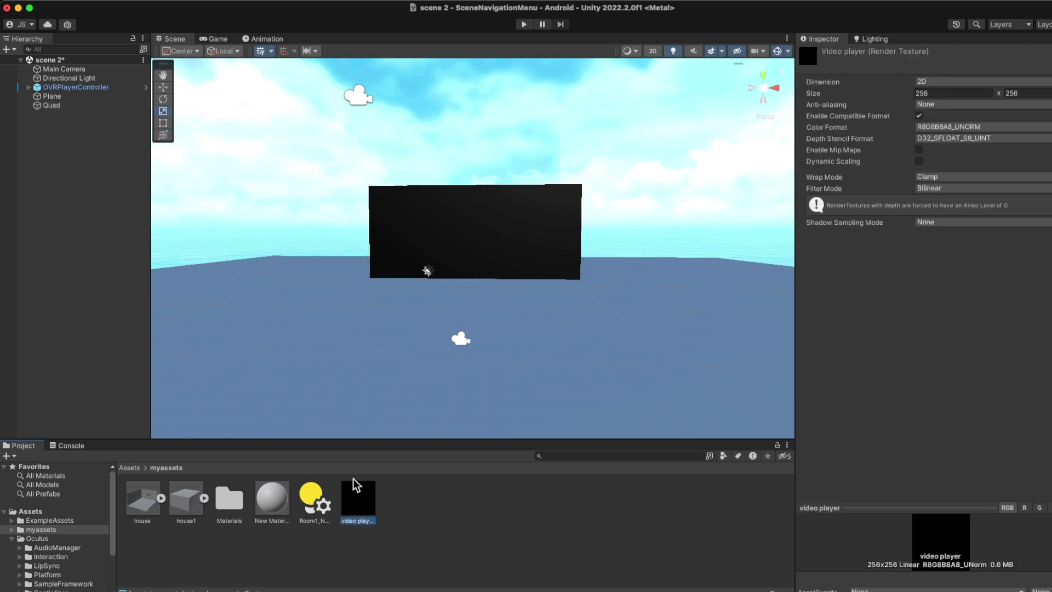
pyautogui.click(92, 212)
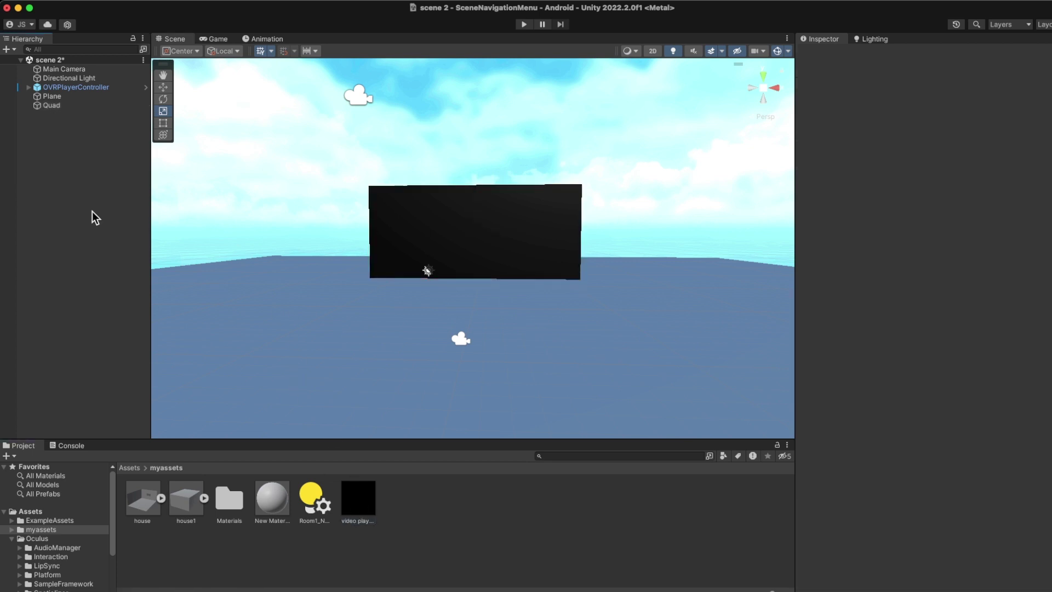
pyautogui.click(45, 108)
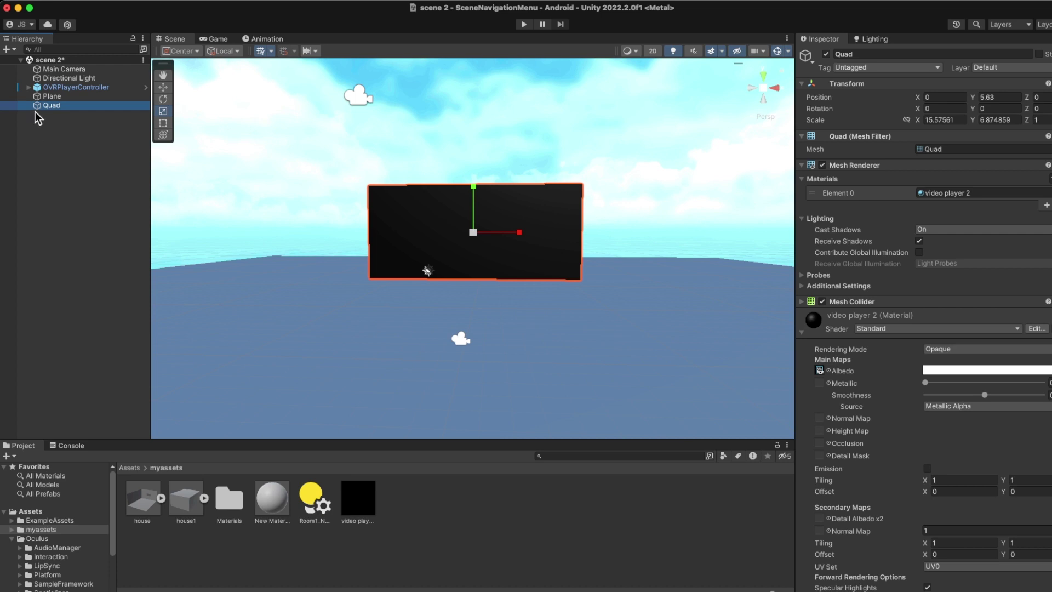
pyautogui.rightClick(47, 144)
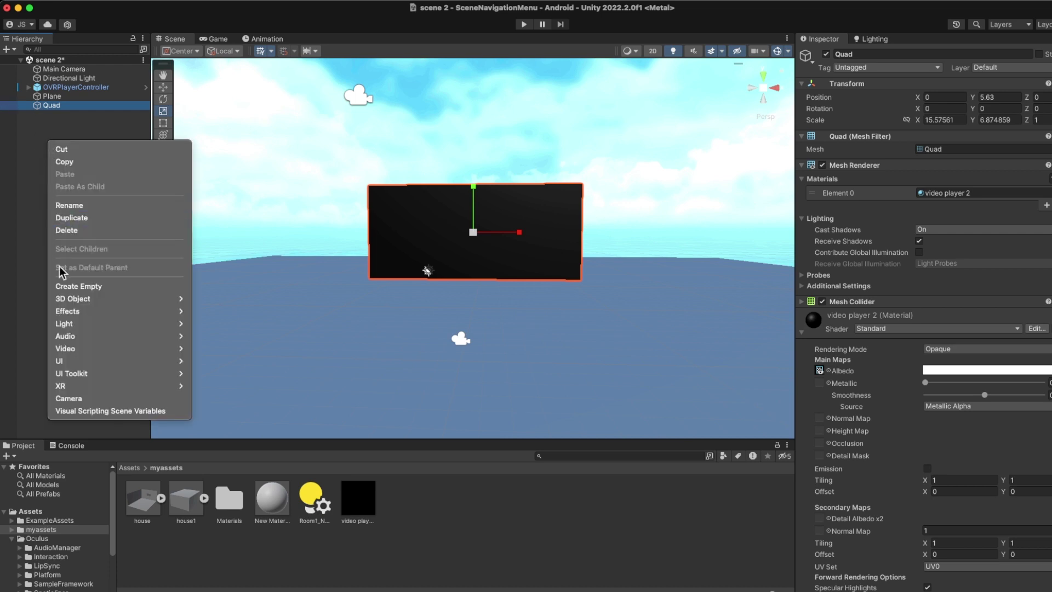
pyautogui.moveTo(77, 352)
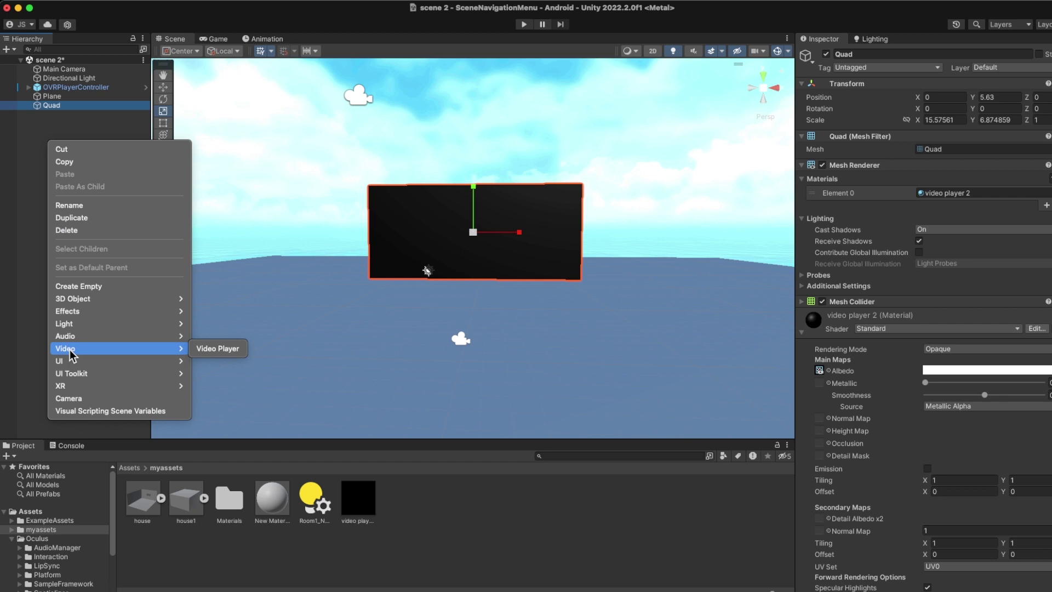
pyautogui.click(14, 241)
pyautogui.click(41, 104)
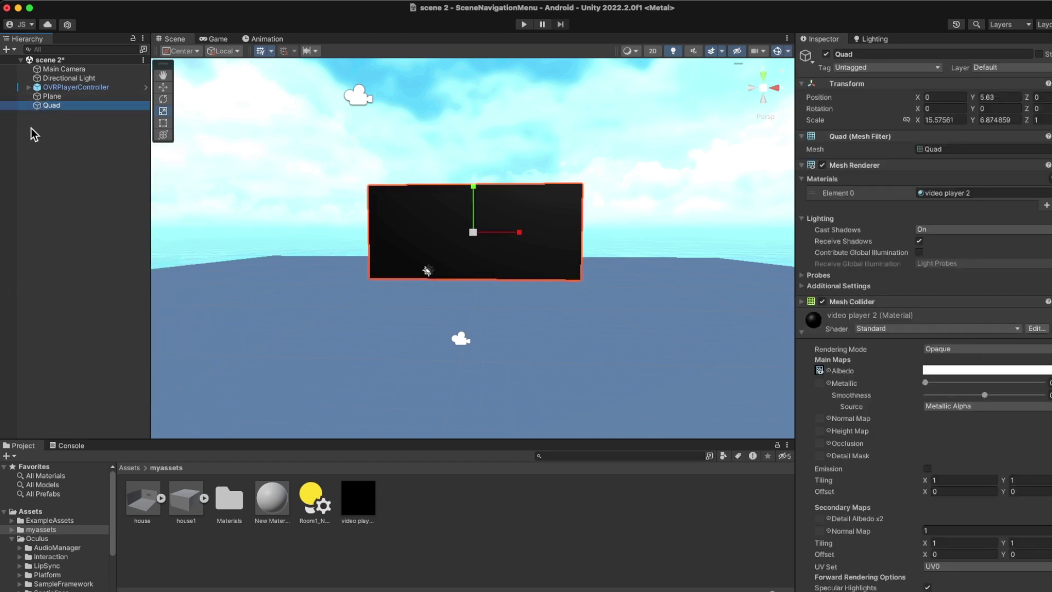
pyautogui.rightClick(43, 143)
pyautogui.moveTo(93, 347)
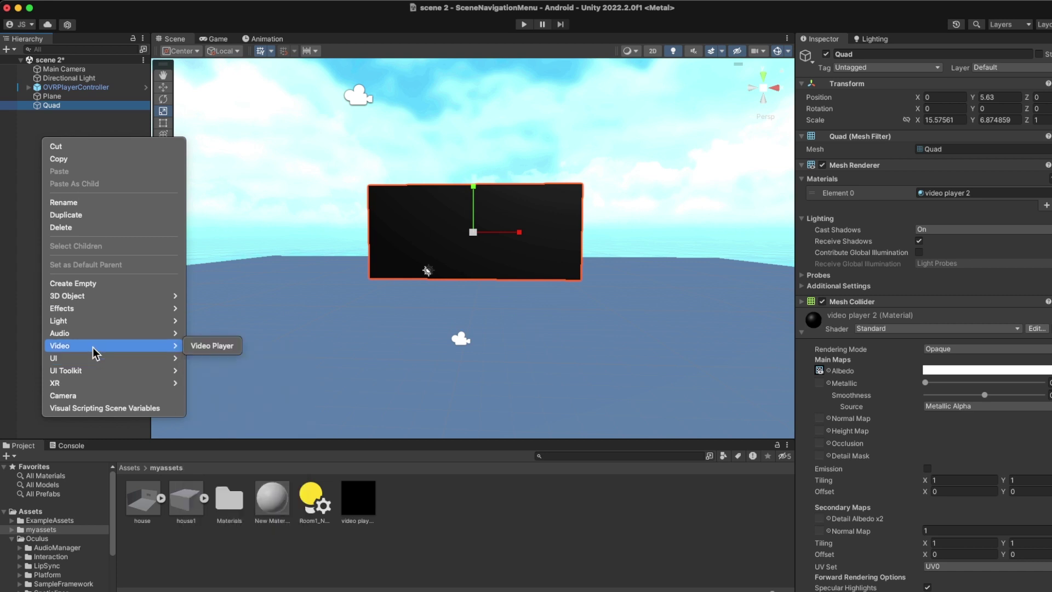
# Add a Video Player object to the scene as a separate object from the quad and select it.
pyautogui.rightClick(36, 251)
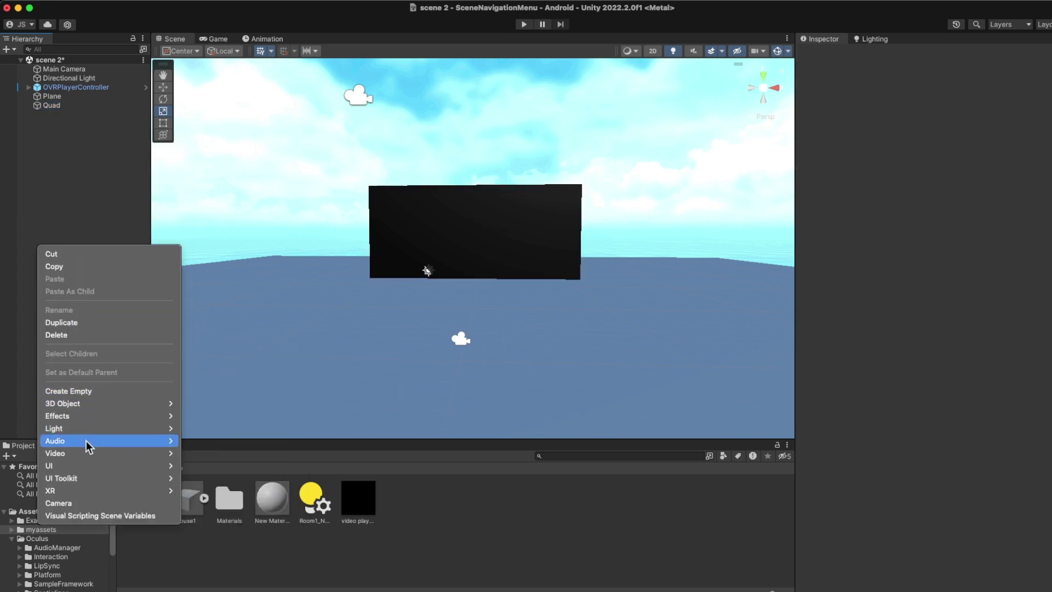
pyautogui.moveTo(88, 454)
pyautogui.click(199, 459)
pyautogui.click(41, 167)
pyautogui.click(38, 115)
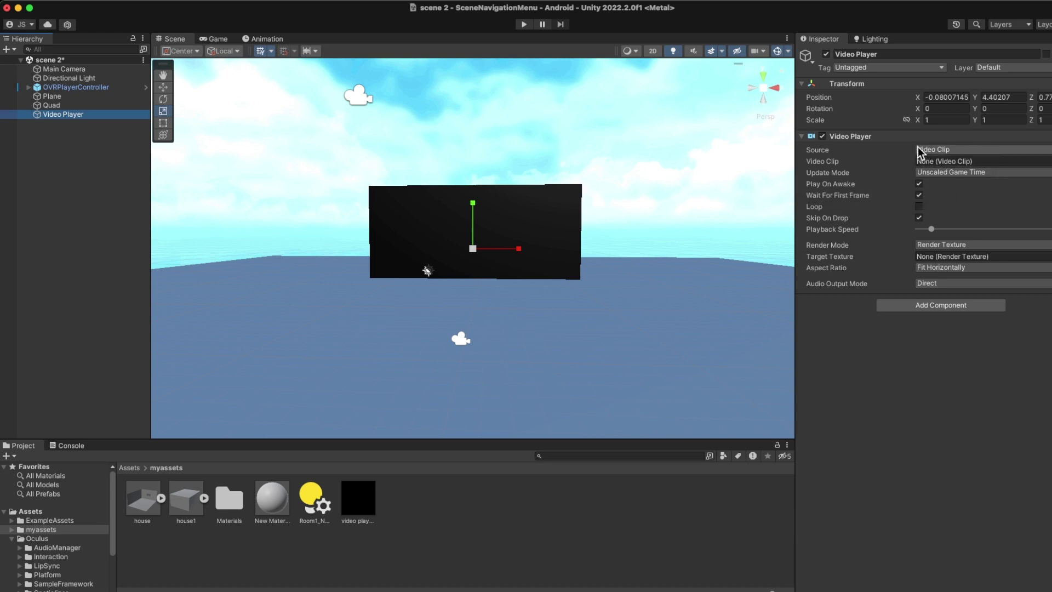
# Try URL as the Video Player's source and restore it to Video Clip.
pyautogui.click(971, 149)
pyautogui.click(937, 167)
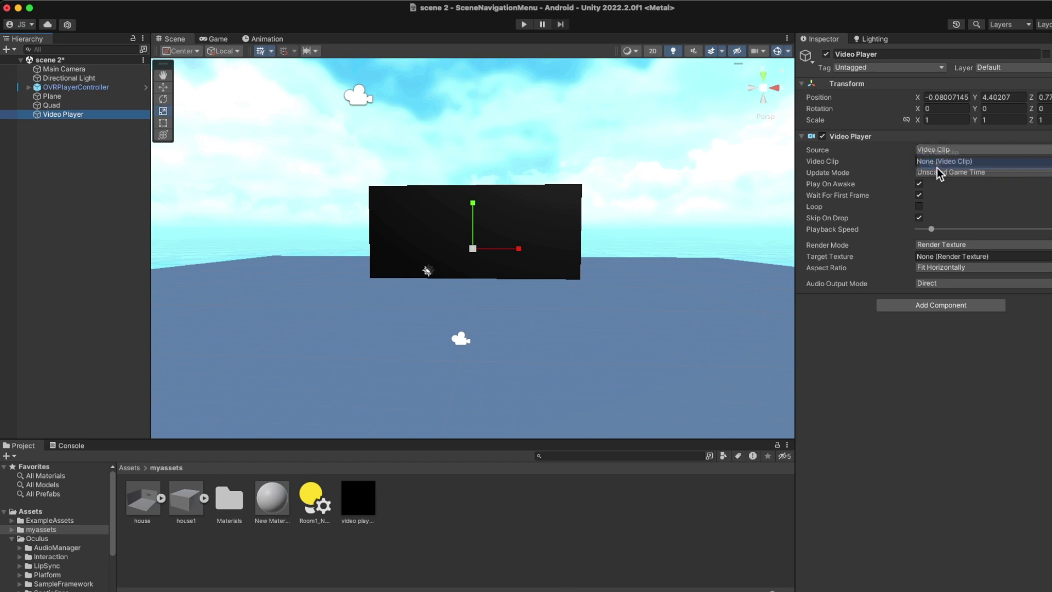
pyautogui.click(933, 154)
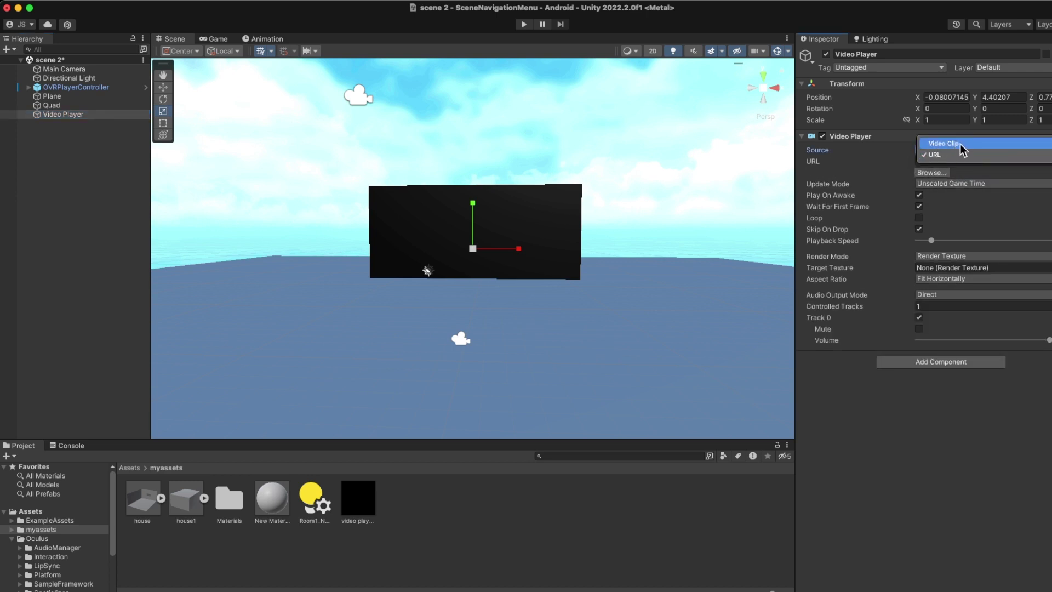
pyautogui.click(948, 143)
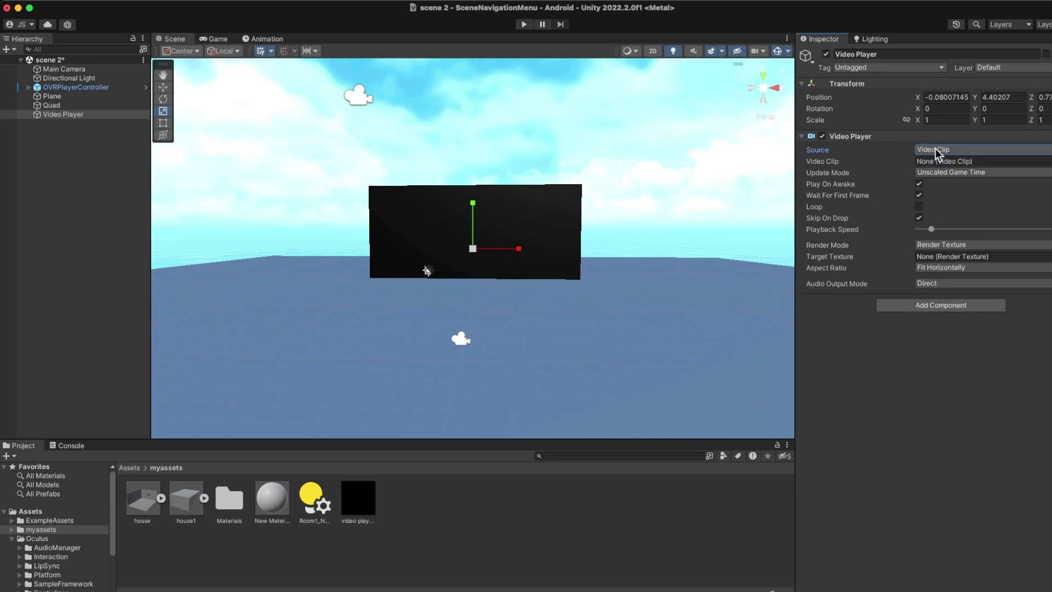
# Assign the OLHA clip and the video player render texture as target texture to the Video Player, saving the scene.
pyautogui.click(1047, 161)
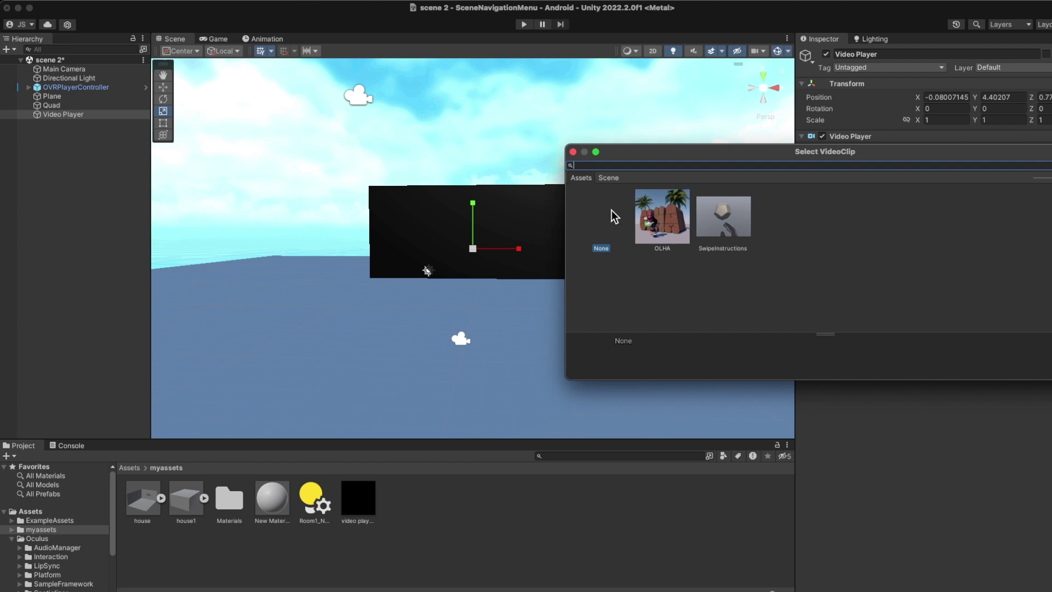
pyautogui.click(675, 227)
pyautogui.click(573, 152)
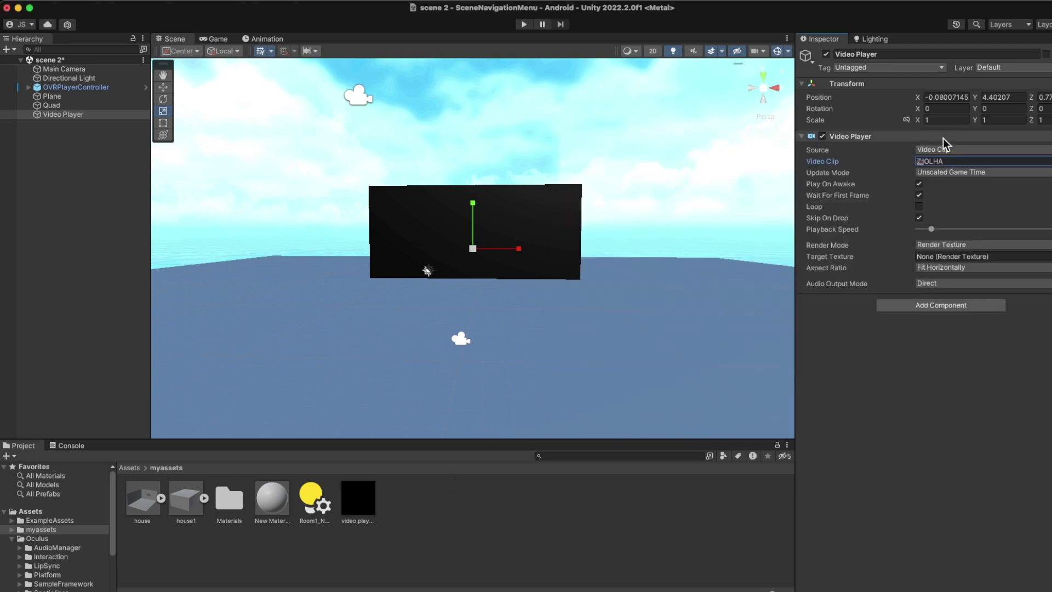
pyautogui.press('super+s')
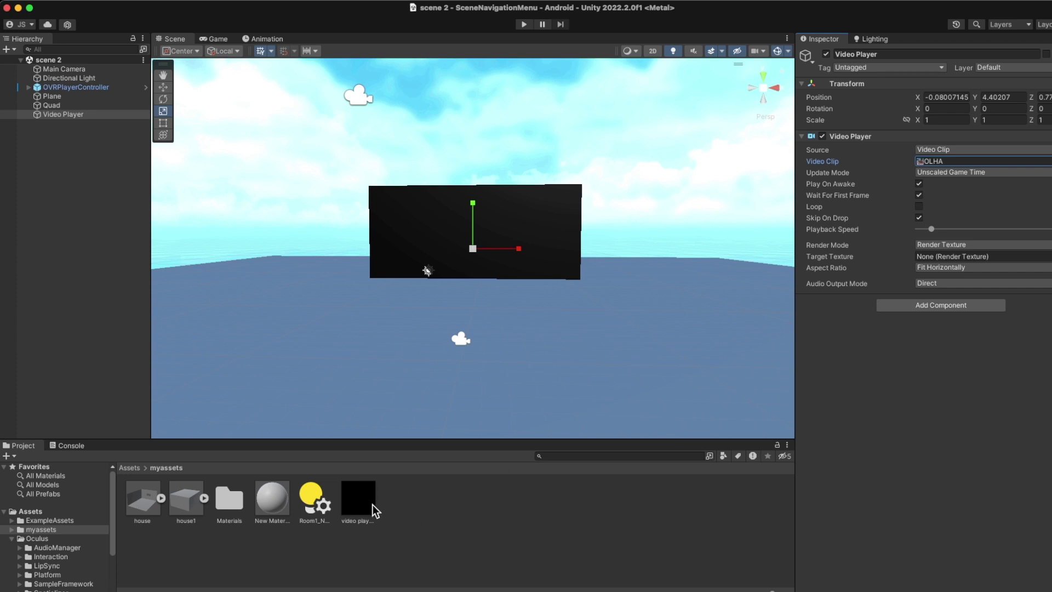
pyautogui.moveTo(359, 502); pyautogui.dragTo(933, 254)
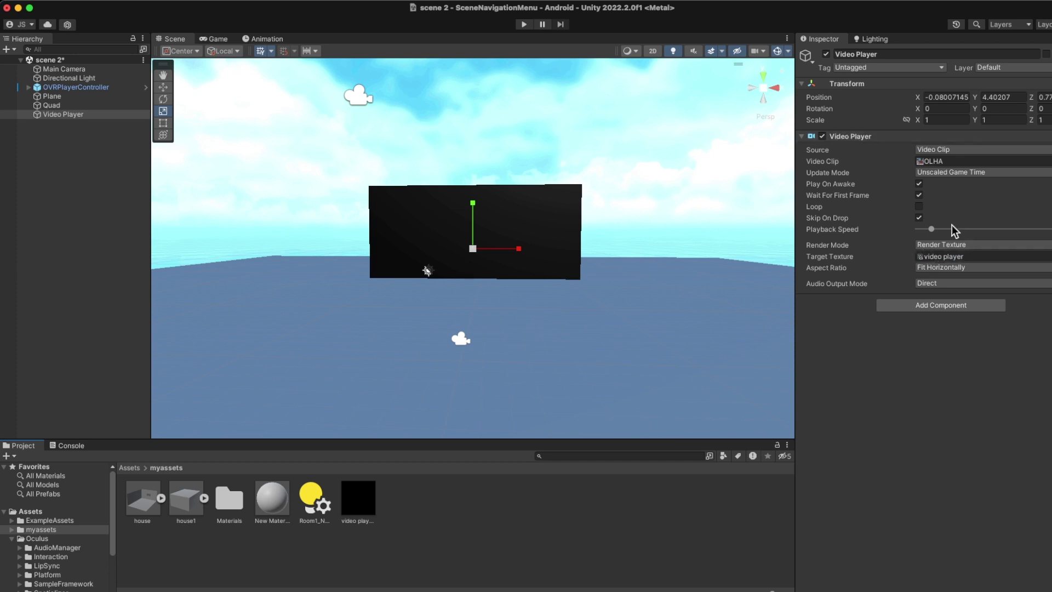
pyautogui.press('super+s')
# Run the scene in the Game view to check the video on the quad, dismissing the OculusXR notice.
pyautogui.click(214, 39)
pyautogui.click(523, 24)
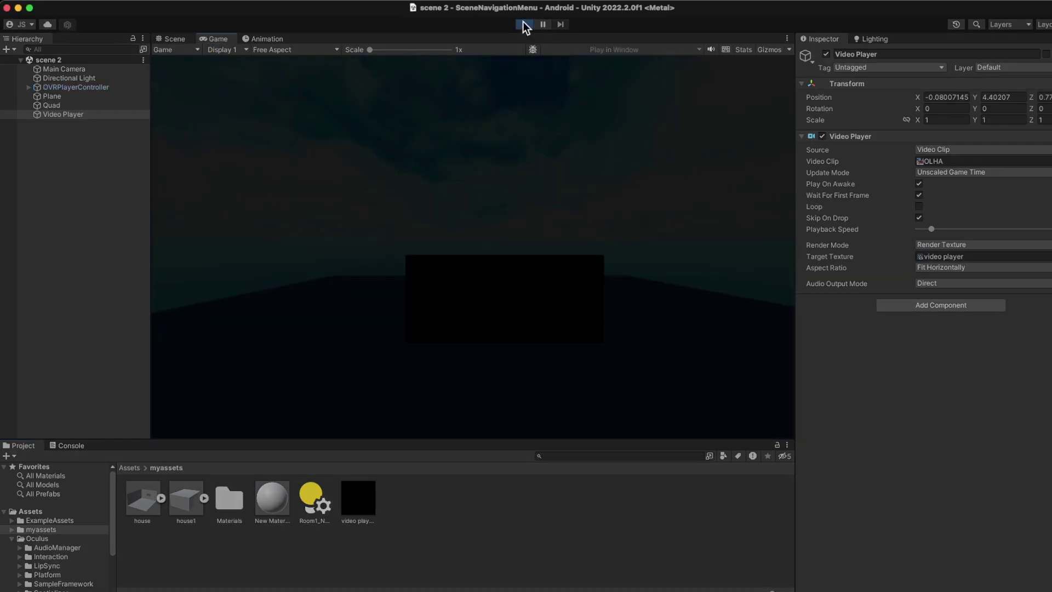
pyautogui.click(510, 240)
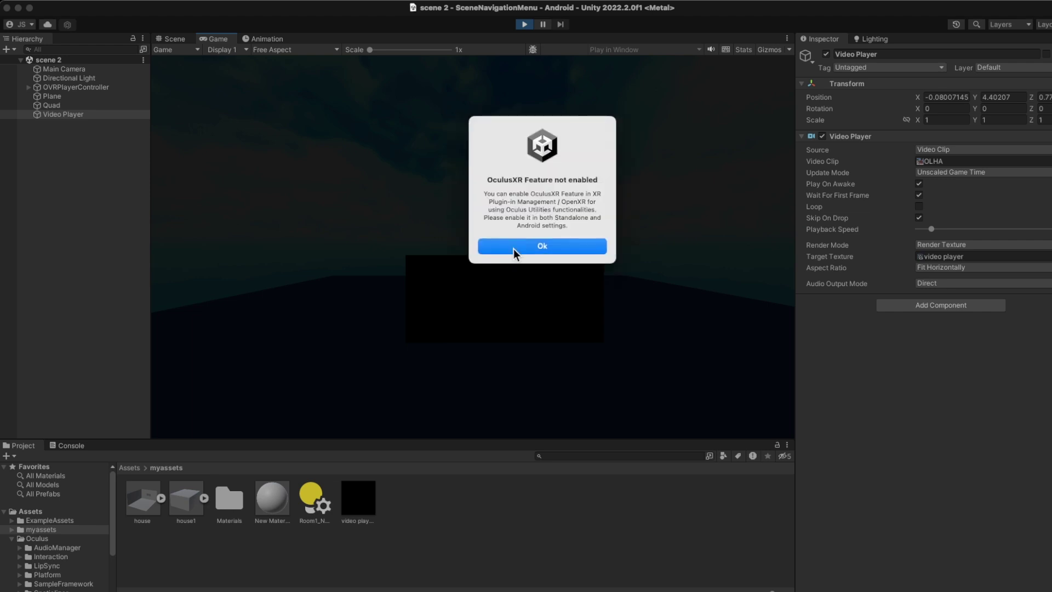
pyautogui.click(514, 249)
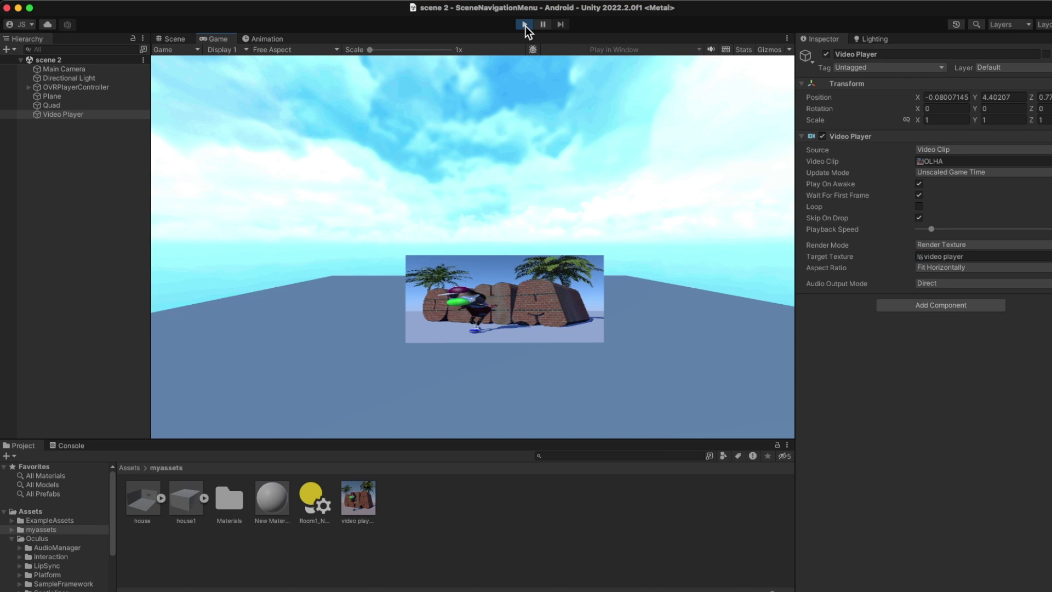
pyautogui.click(979, 110)
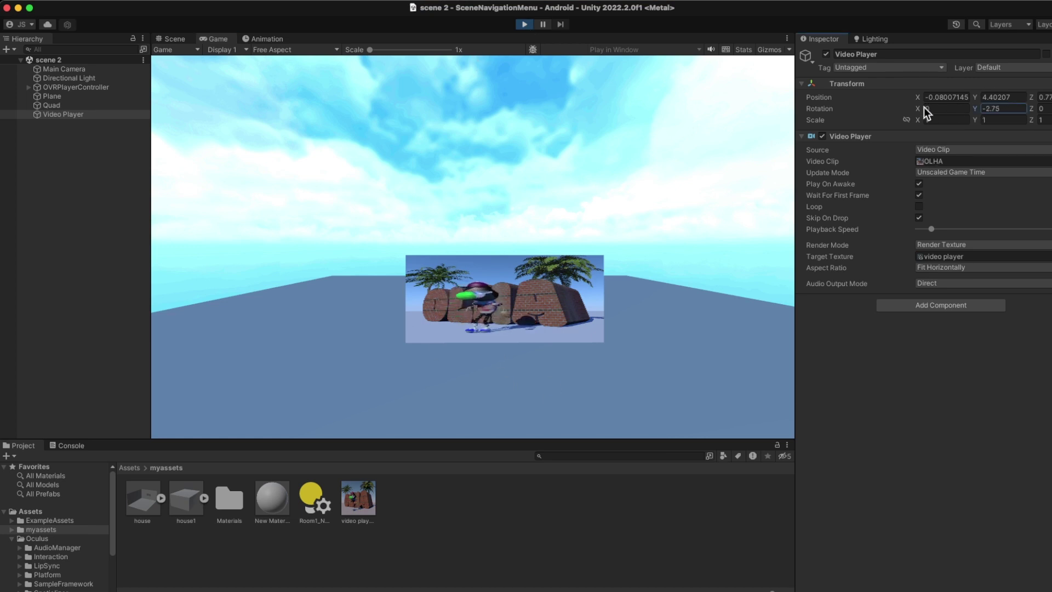
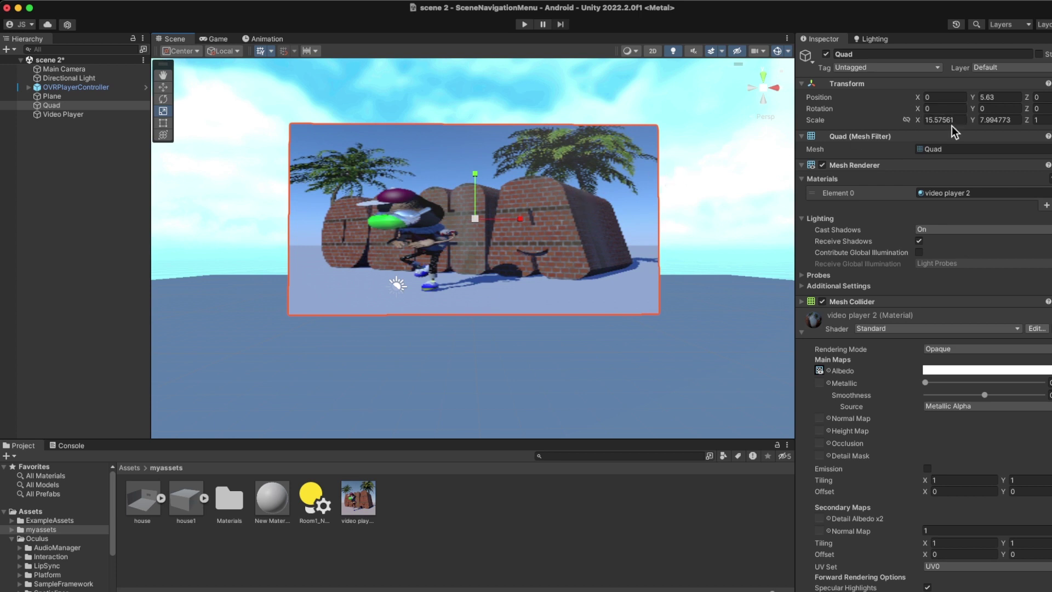
pyautogui.click(66, 114)
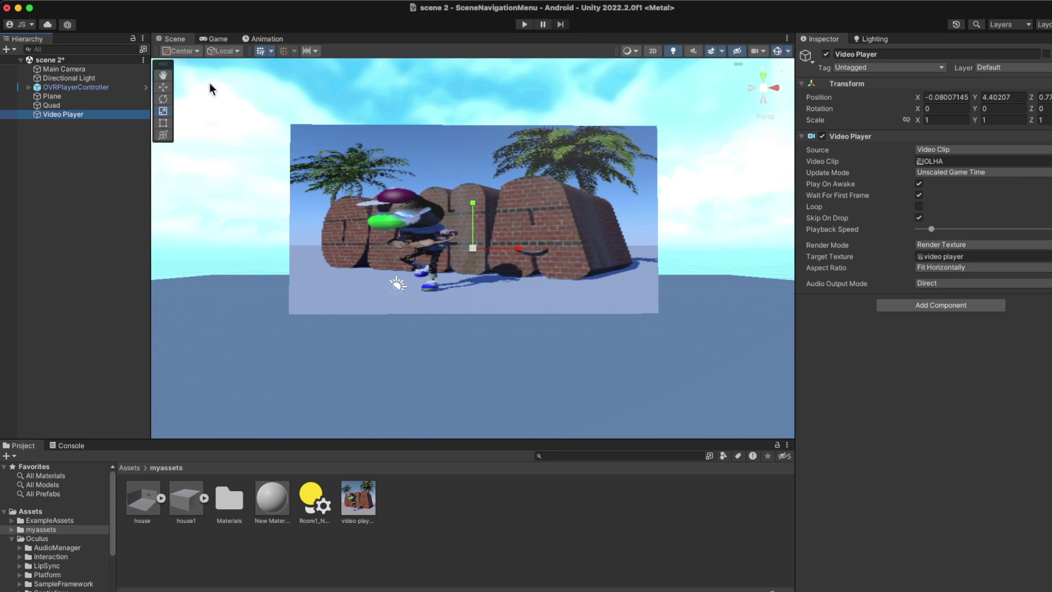
pyautogui.click(55, 104)
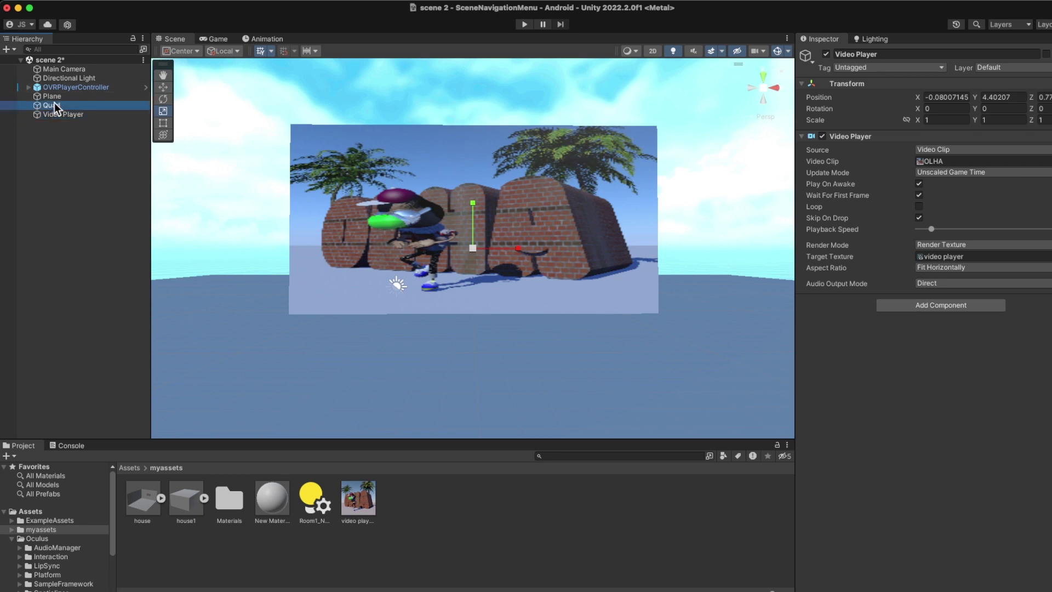
pyautogui.click(55, 114)
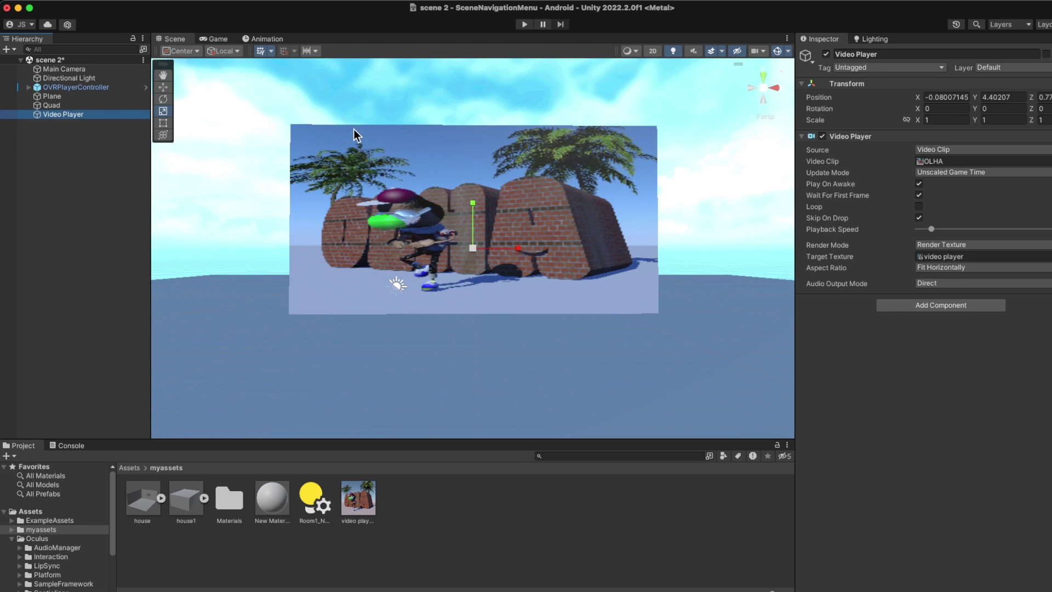
# Add a UI Canvas at the root of the scene with no object selected.
pyautogui.click(48, 125)
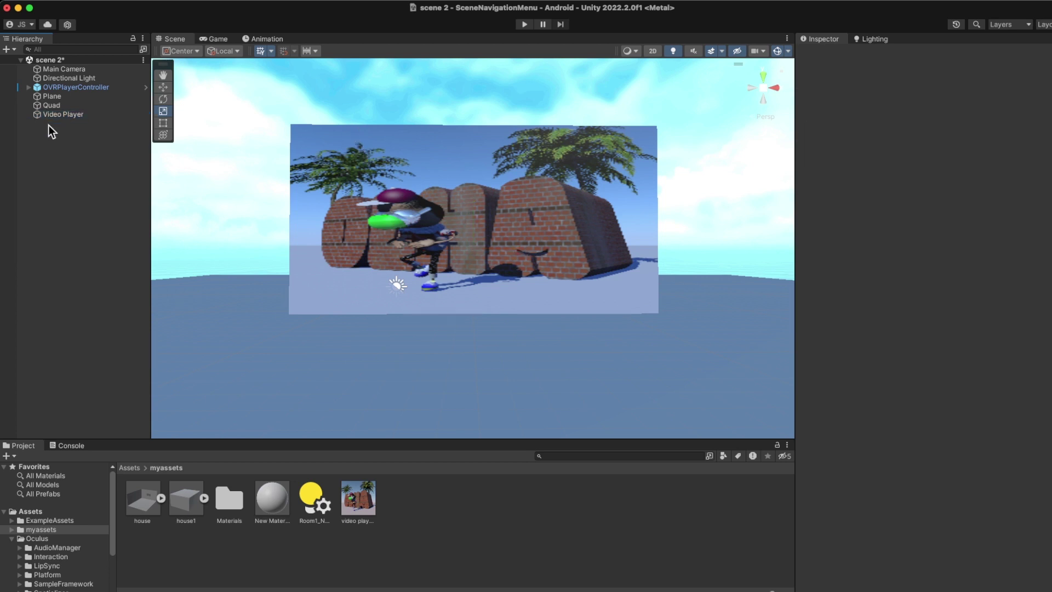
pyautogui.rightClick(48, 135)
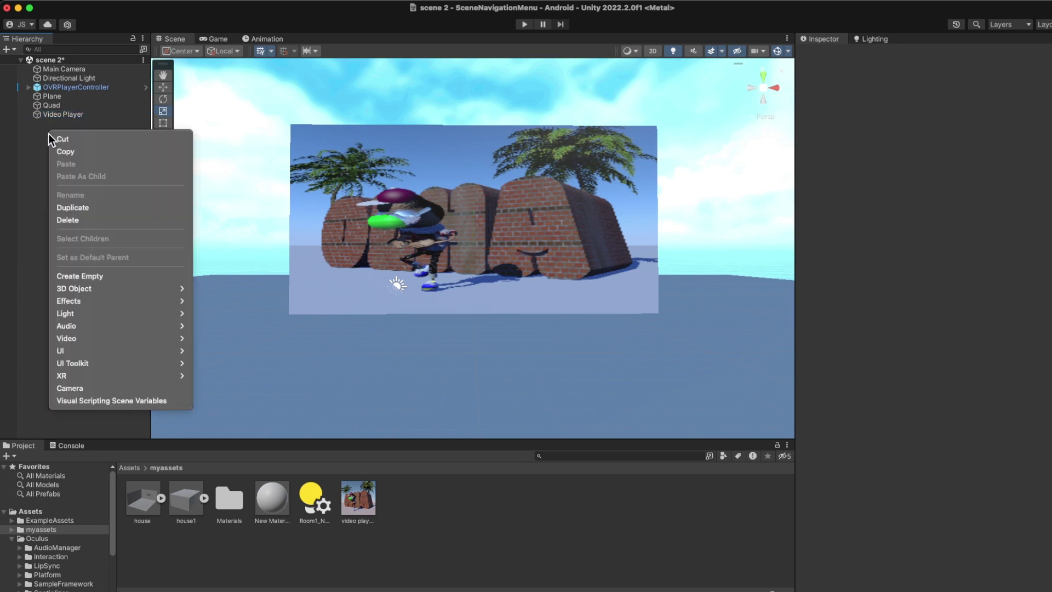
pyautogui.moveTo(87, 353)
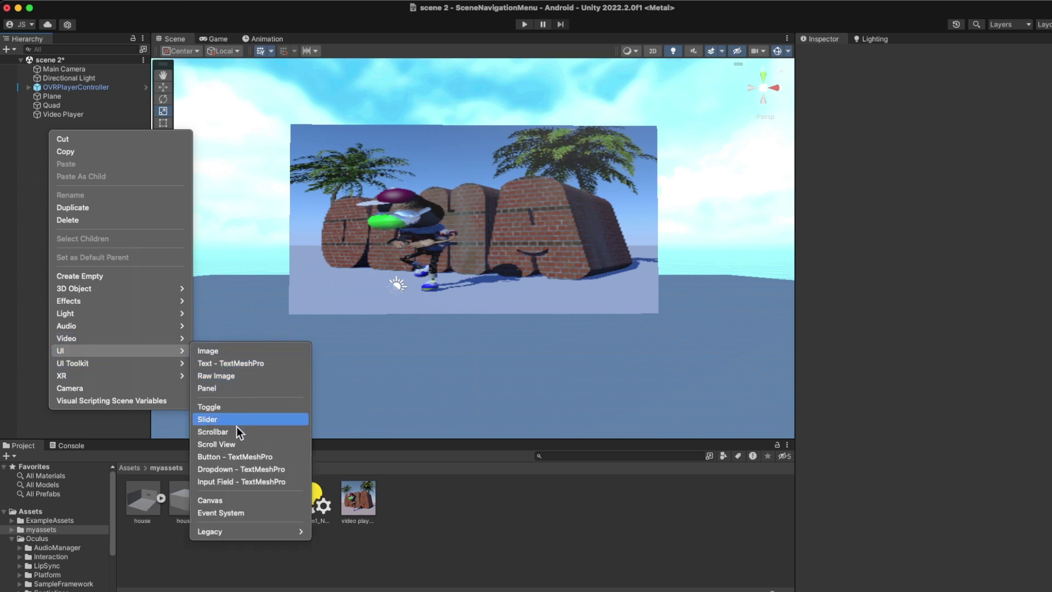
pyautogui.click(228, 498)
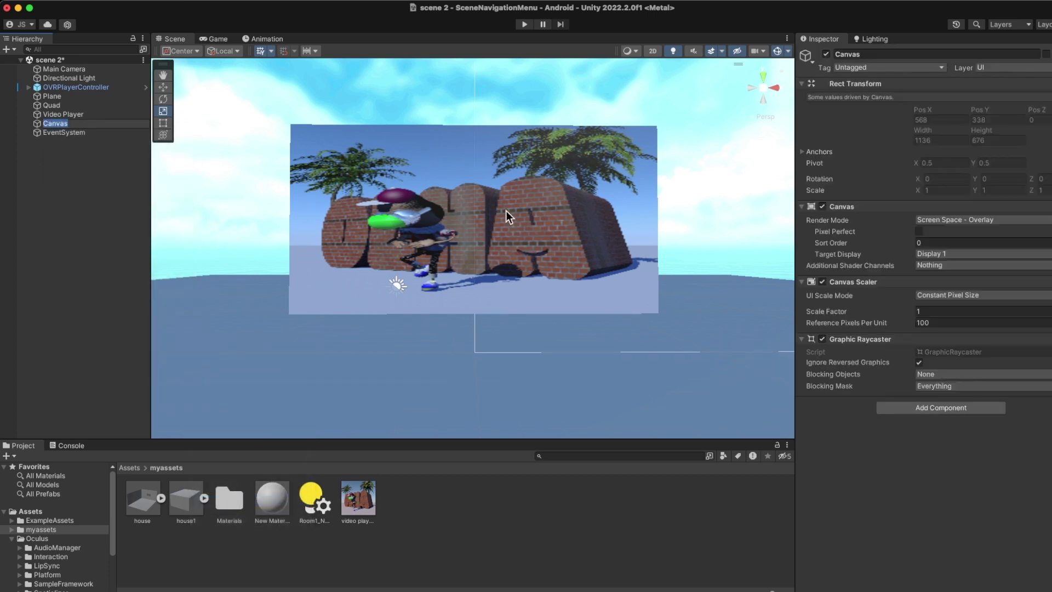
# Set the canvas's render mode to World Space.
pyautogui.scroll(-10, 520, 219)
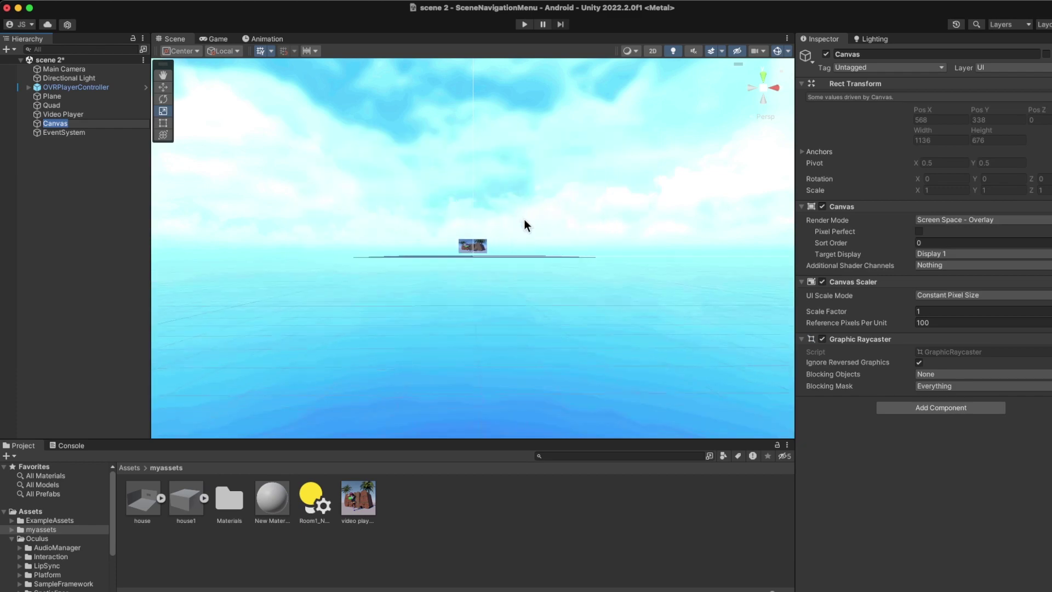
pyautogui.keyDown('alt'); pyautogui.moveTo(524, 219); pyautogui.dragTo(526, 362); pyautogui.keyUp('alt')
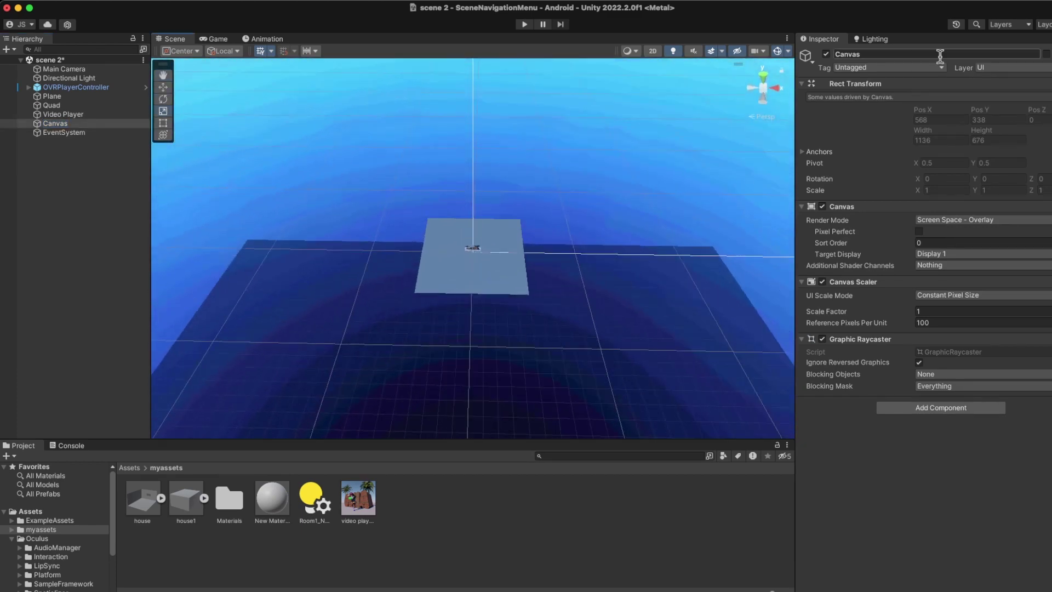
pyautogui.click(948, 223)
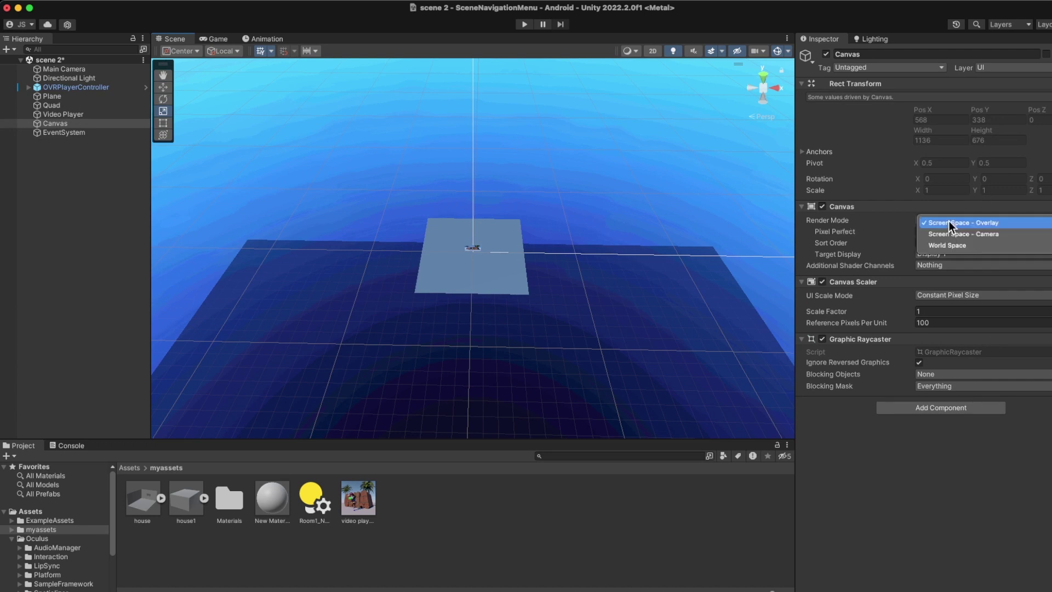
pyautogui.click(945, 246)
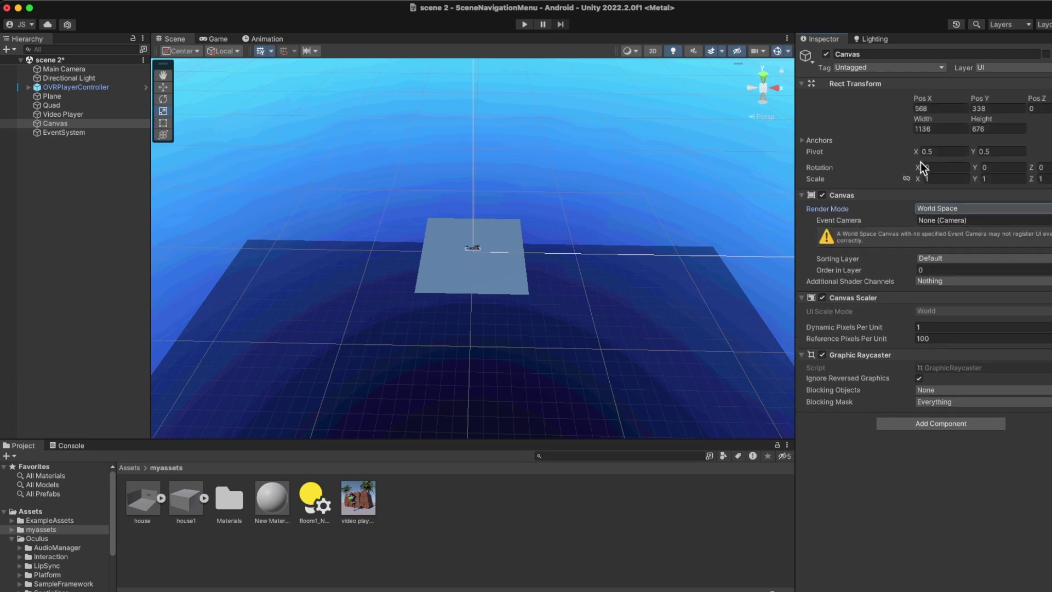
# Set the canvas's Pos X and Pos Y to 0.
pyautogui.click(923, 108)
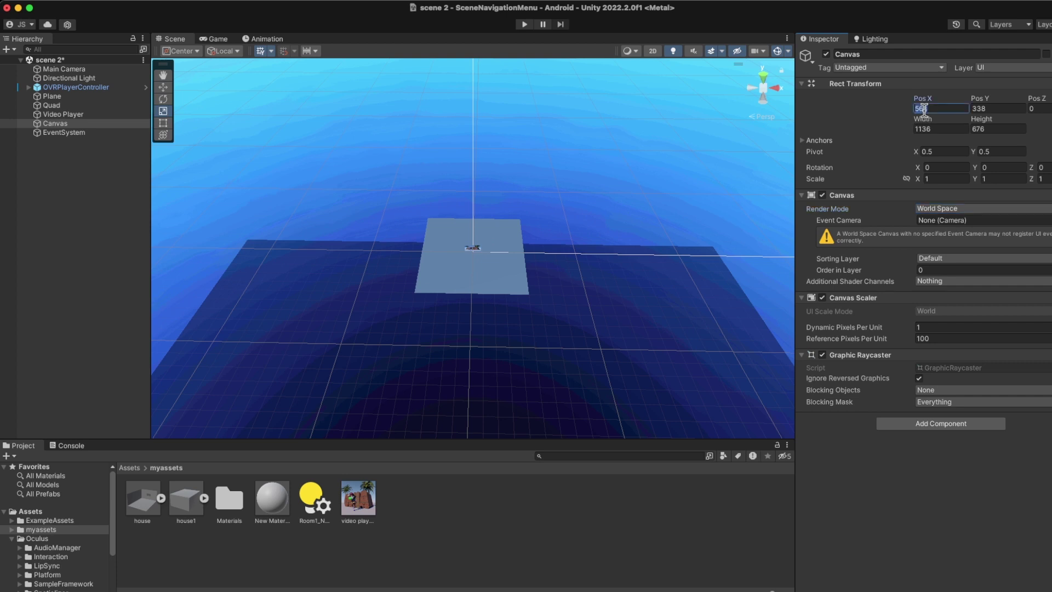
pyautogui.write('0')
pyautogui.press('Tab')
pyautogui.write('0')
pyautogui.press('Tab')
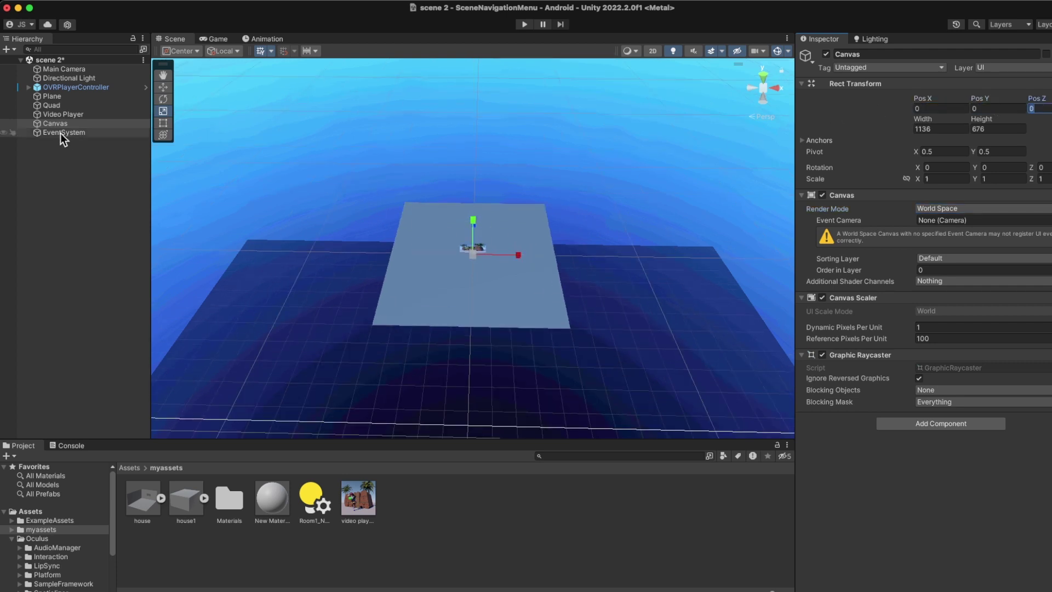
# Set the canvas's width and height to 10.
pyautogui.click(924, 129)
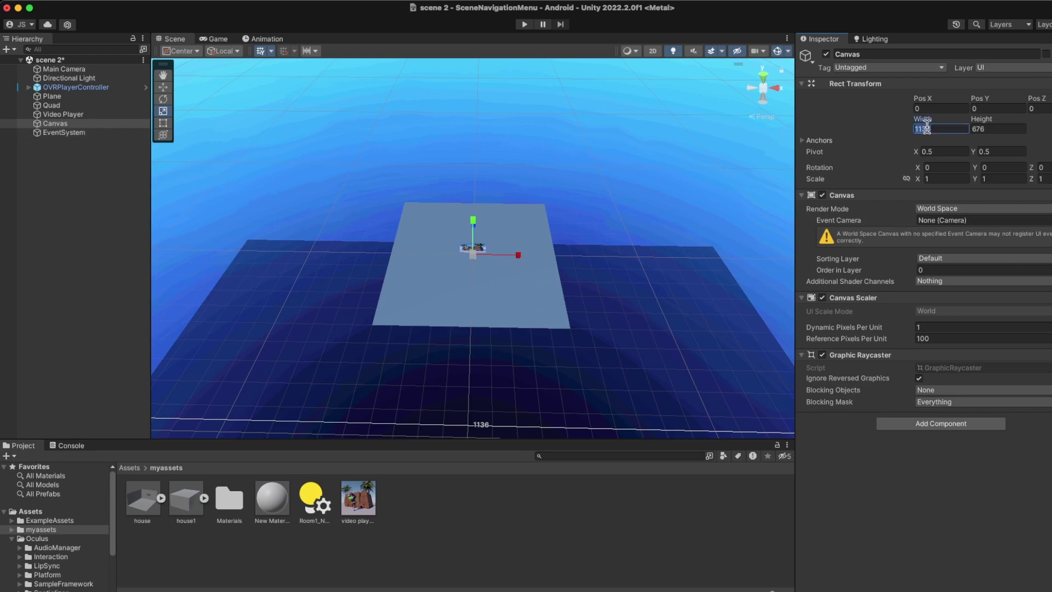
pyautogui.write('10')
pyautogui.press('Tab')
pyautogui.write('1')
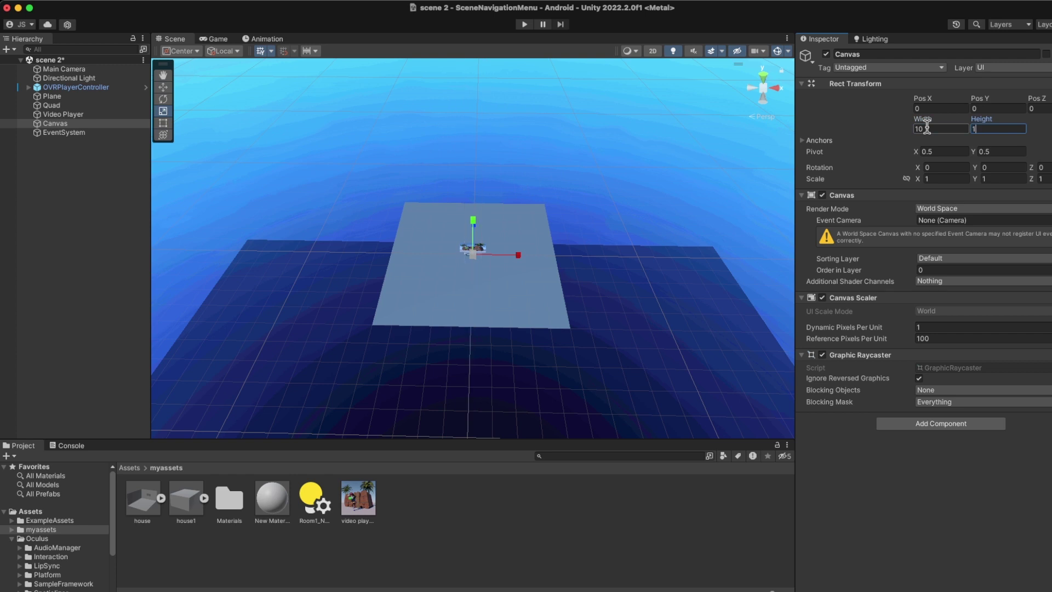
# Reduce the canvas's Y scale to about 0.41 and raise it to about Pos Y 1.68.
pyautogui.doubleClick(47, 125)
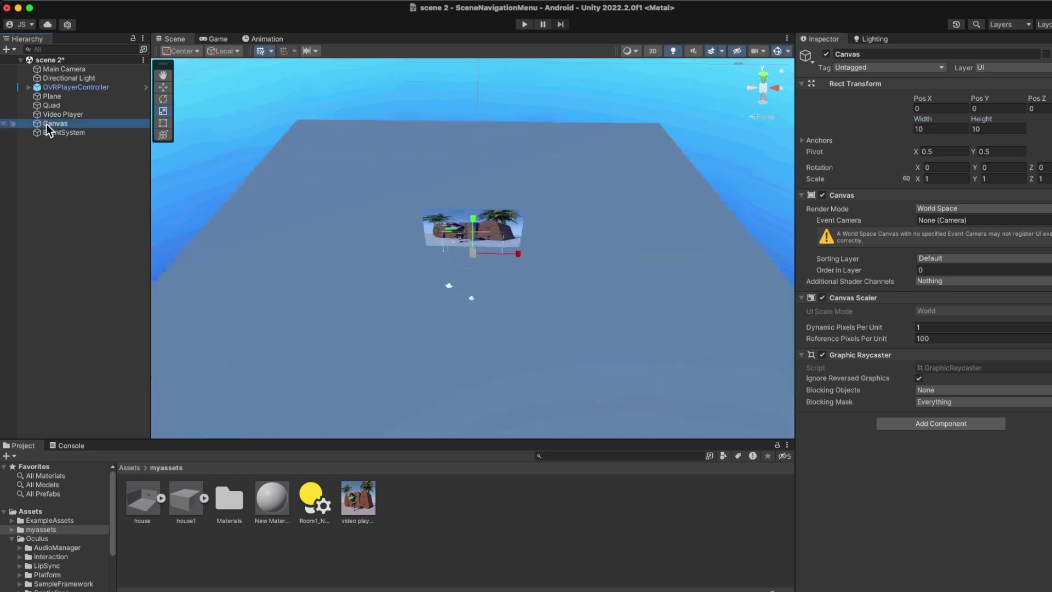
pyautogui.scroll(-3, 446, 218)
pyautogui.keyDown('alt'); pyautogui.moveTo(448, 218); pyautogui.dragTo(481, 152); pyautogui.keyUp('alt')
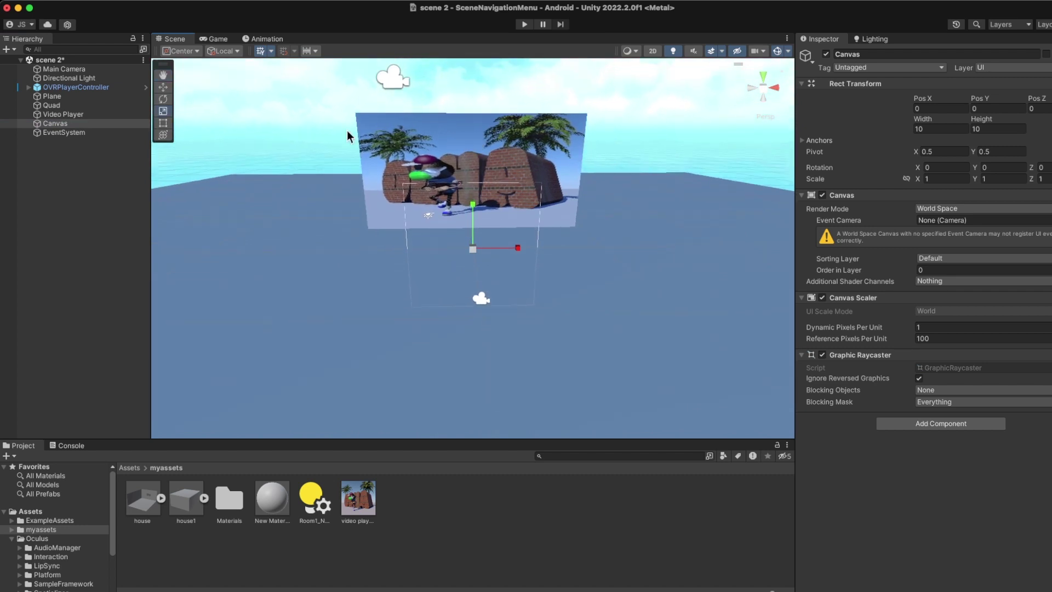
pyautogui.click(42, 124)
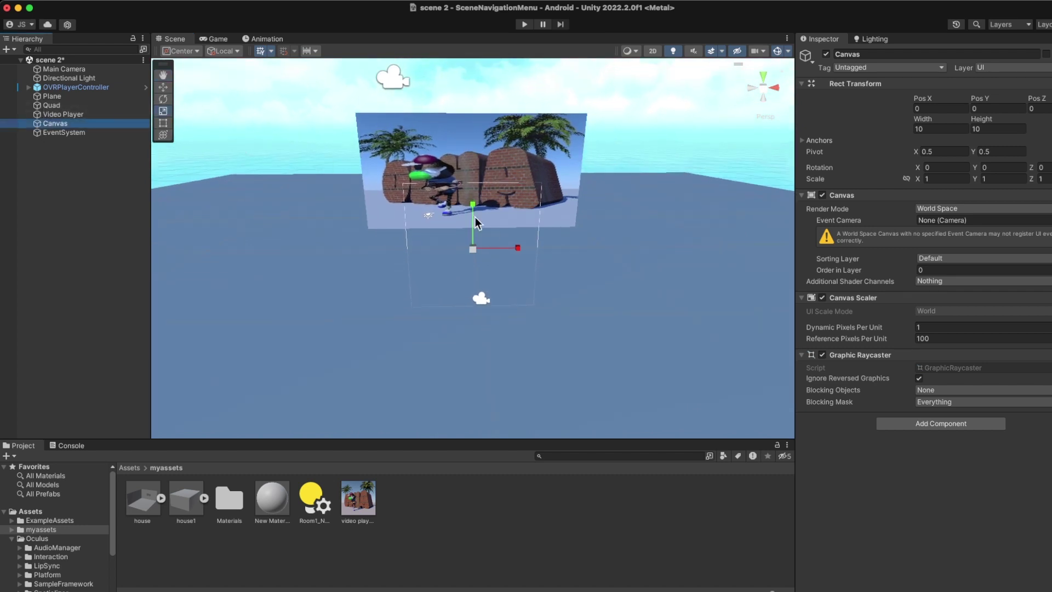
pyautogui.moveTo(472, 203); pyautogui.dragTo(495, 200)
pyautogui.click(163, 87)
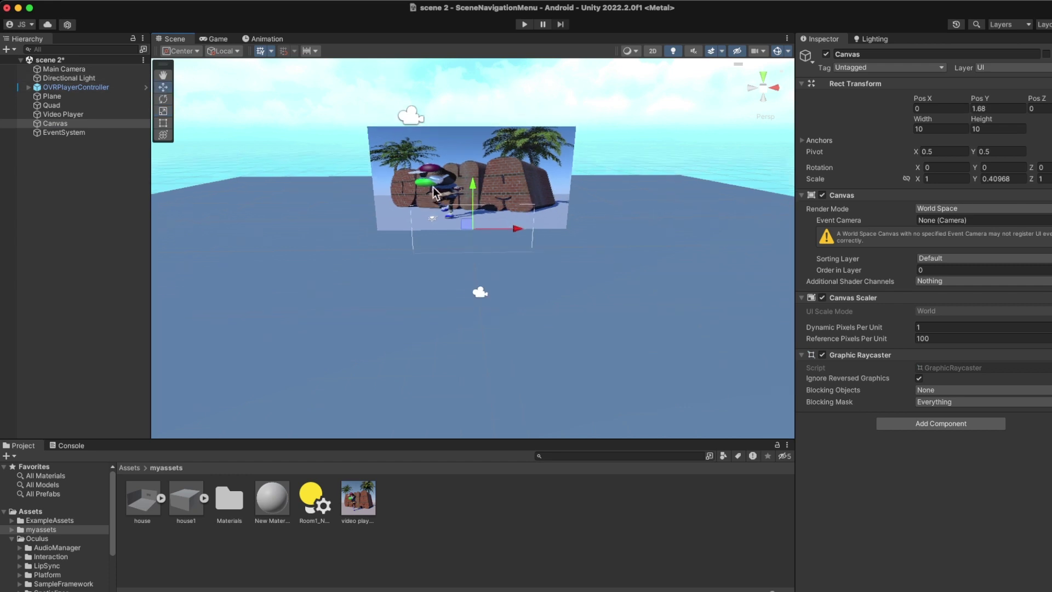
# Raise the video quad above the canvas to a Y position of 9.
pyautogui.click(460, 160)
pyautogui.click(49, 105)
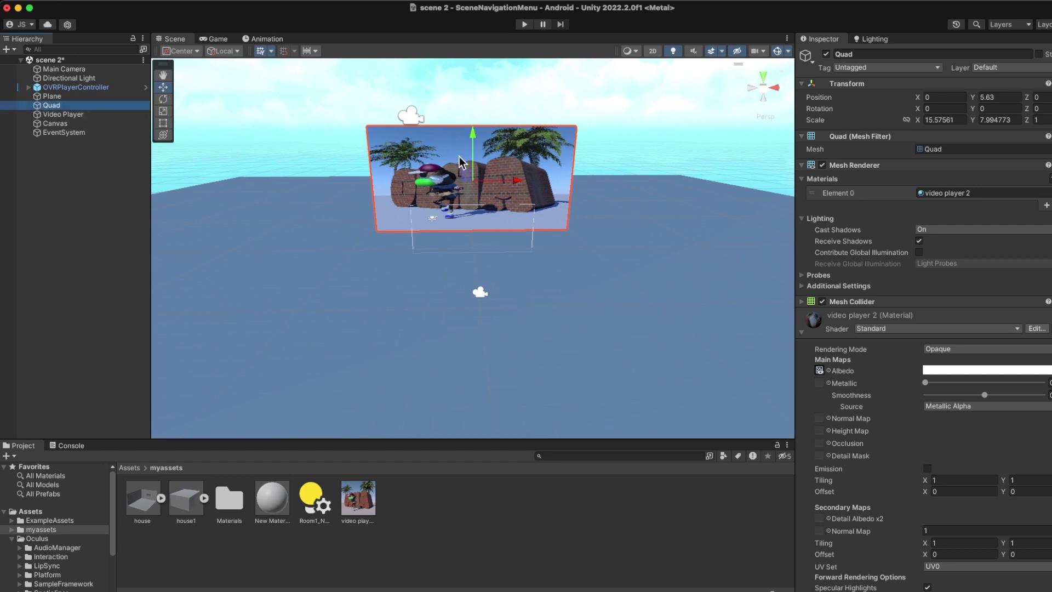
pyautogui.moveTo(472, 145); pyautogui.dragTo(472, 96)
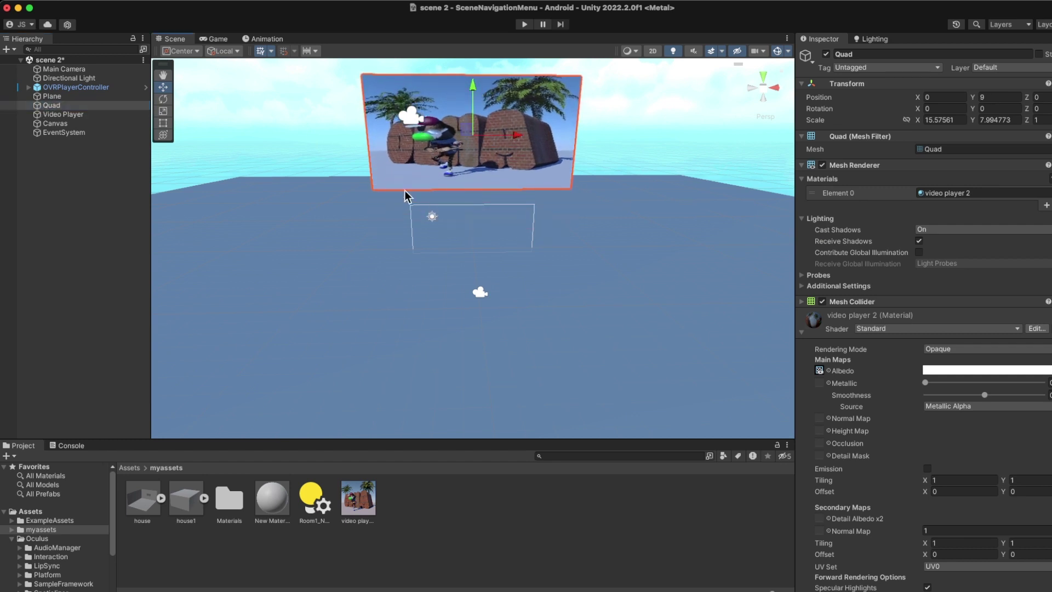
# Raise the canvas to about Pos Y 3.93 and flatten it to a Y scale of about 0.237.
pyautogui.click(55, 123)
pyautogui.moveTo(472, 185)
pyautogui.mouseDown()
pyautogui.moveTo(475, 159)
pyautogui.moveTo(474, 180)
pyautogui.mouseUp()
pyautogui.click(162, 111)
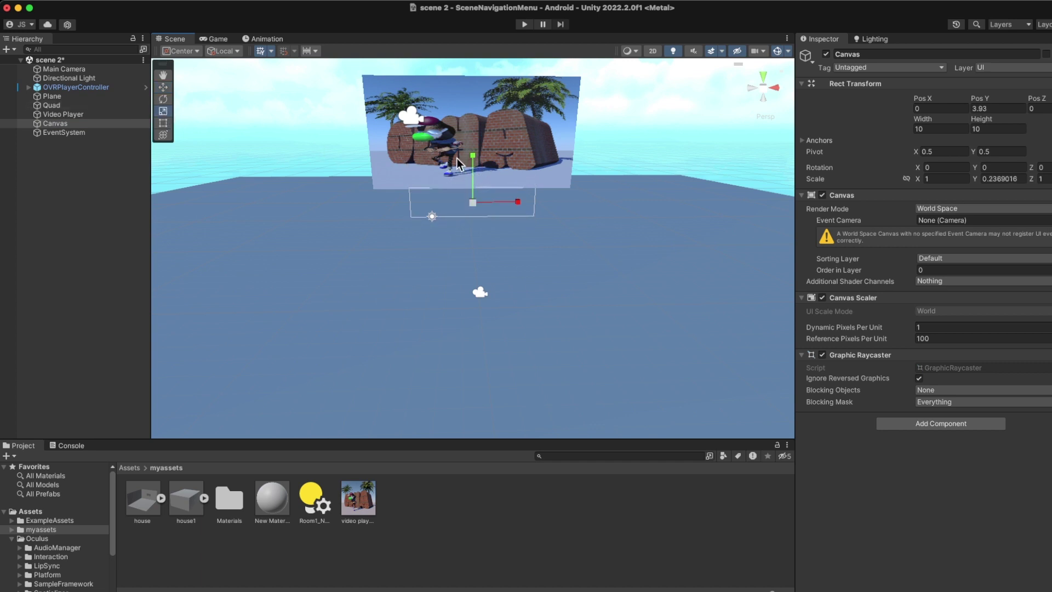
# Lower the canvas slightly to Pos Y 3.6 so it sits just beneath the video quad.
pyautogui.scroll(2, 474, 180)
pyautogui.doubleClick(54, 124)
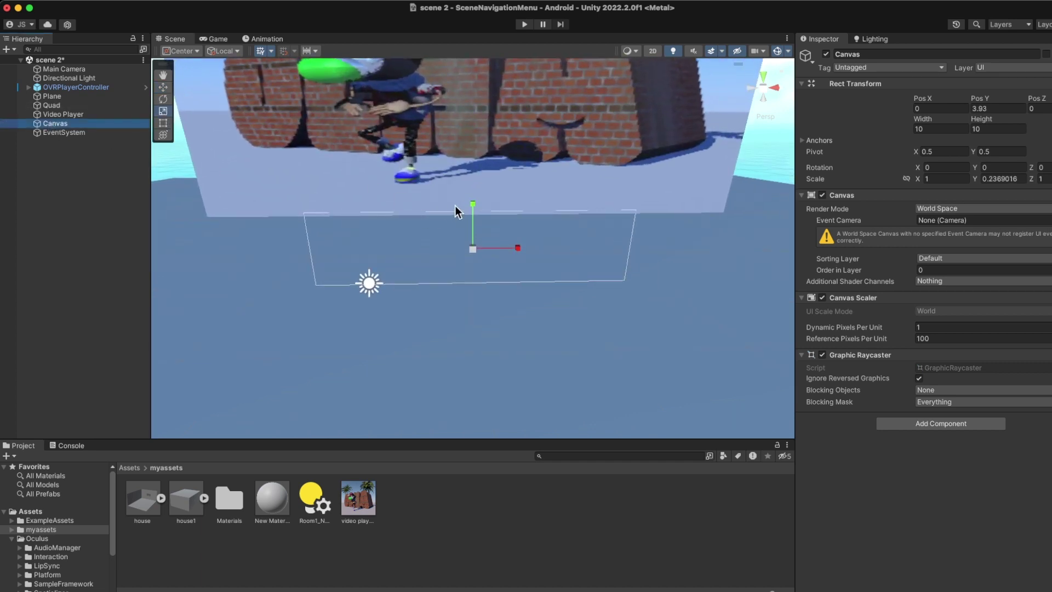
pyautogui.keyDown('alt'); pyautogui.moveTo(484, 220); pyautogui.dragTo(475, 165); pyautogui.keyUp('alt')
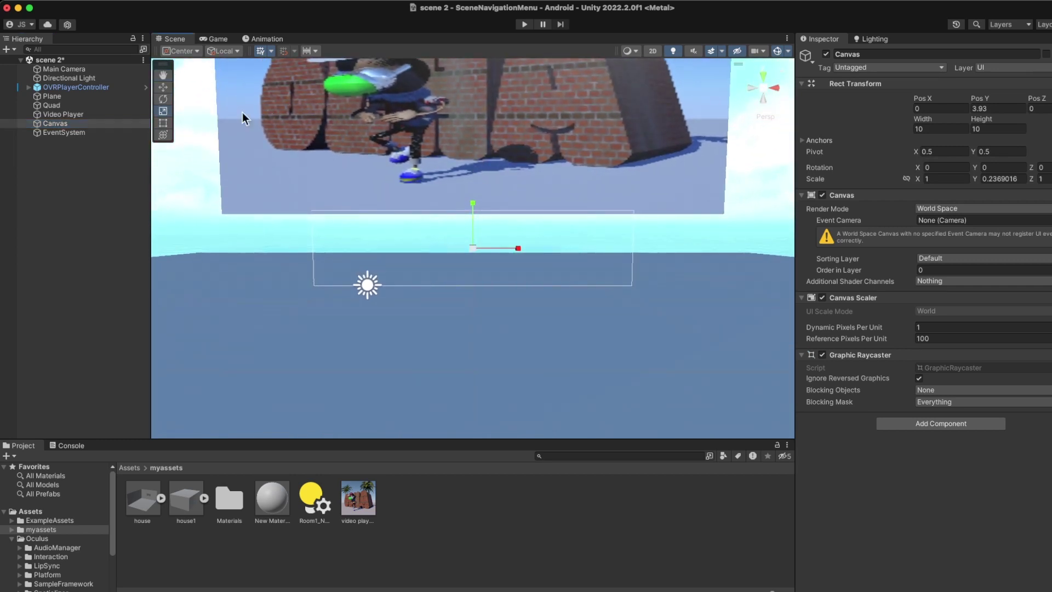
pyautogui.click(168, 88)
pyautogui.moveTo(475, 207); pyautogui.dragTo(429, 228)
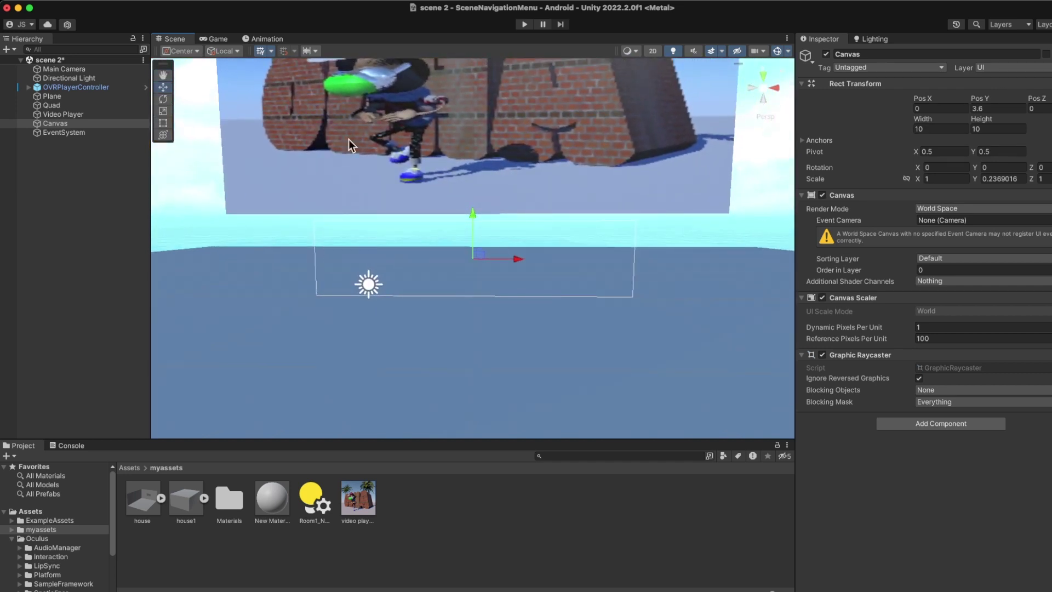
# Assign the CenterEyeAnchor camera from OVRCameraRig's TrackingSpace as the canvas's Event Camera and save the scene.
pyautogui.click(60, 114)
pyautogui.click(40, 124)
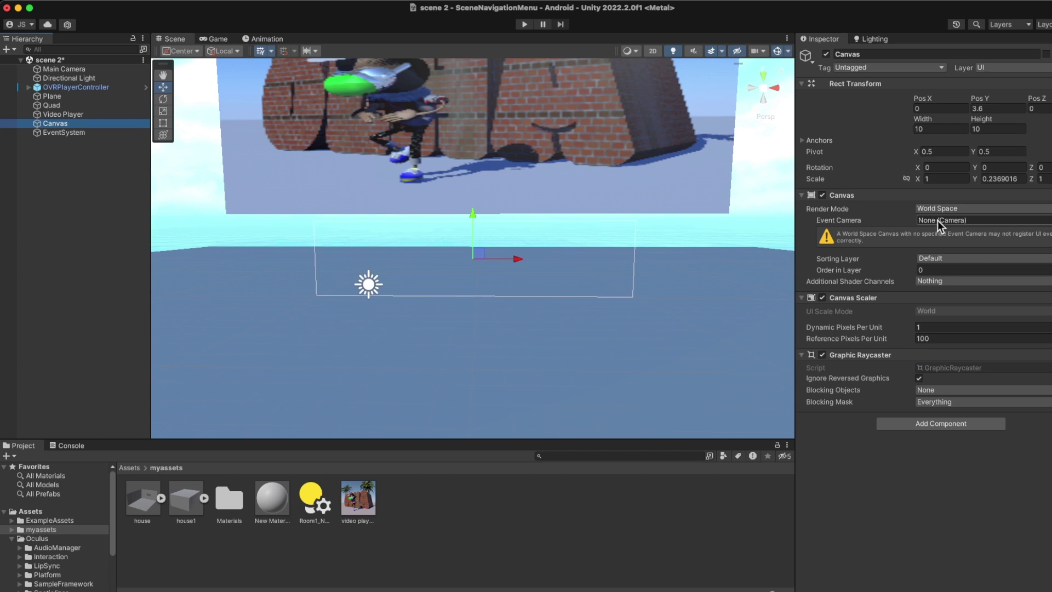
pyautogui.click(28, 87)
pyautogui.click(35, 105)
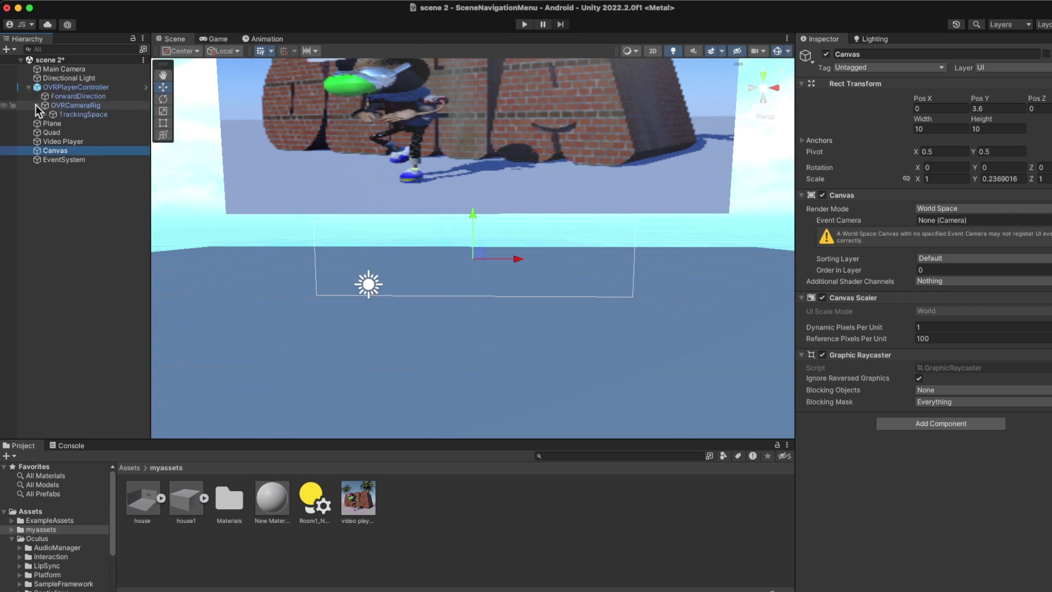
pyautogui.click(44, 114)
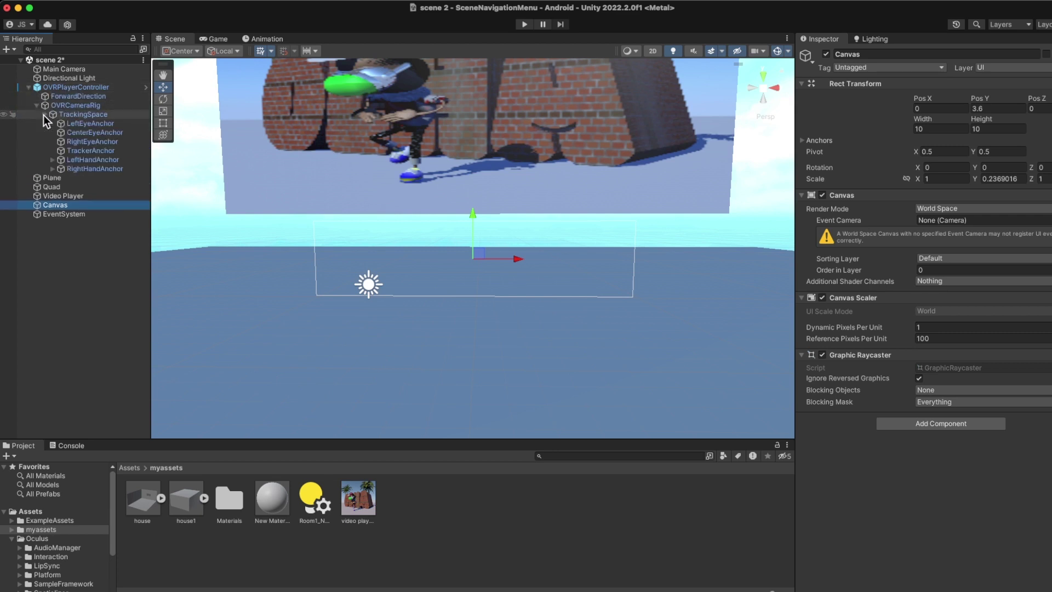
pyautogui.moveTo(70, 132); pyautogui.dragTo(961, 222)
pyautogui.press('super+s')
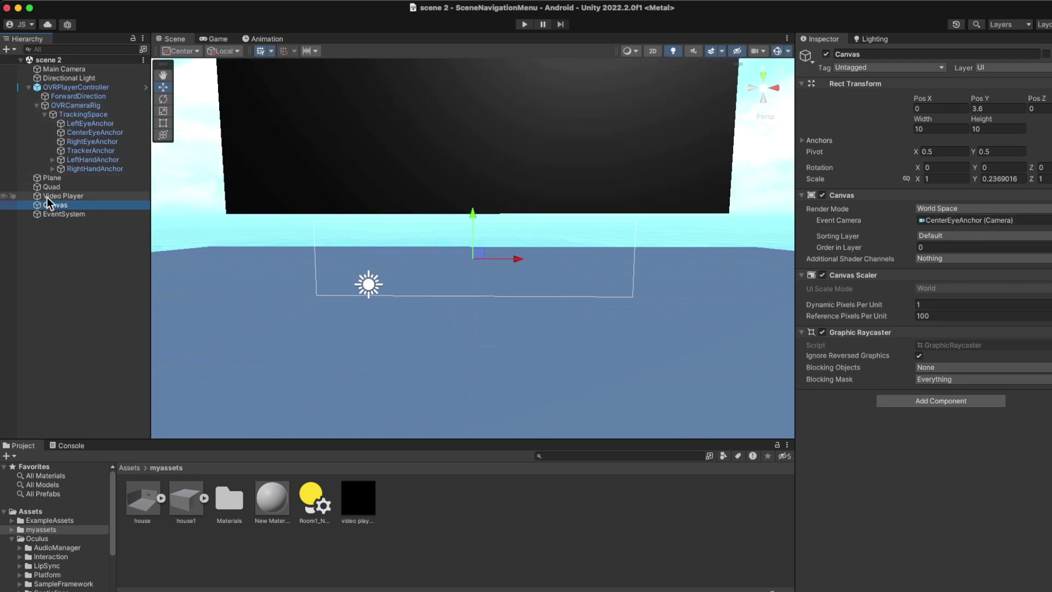
# Run the scene in the Game view to check the raised video quad, and stop playback.
pyautogui.click(84, 284)
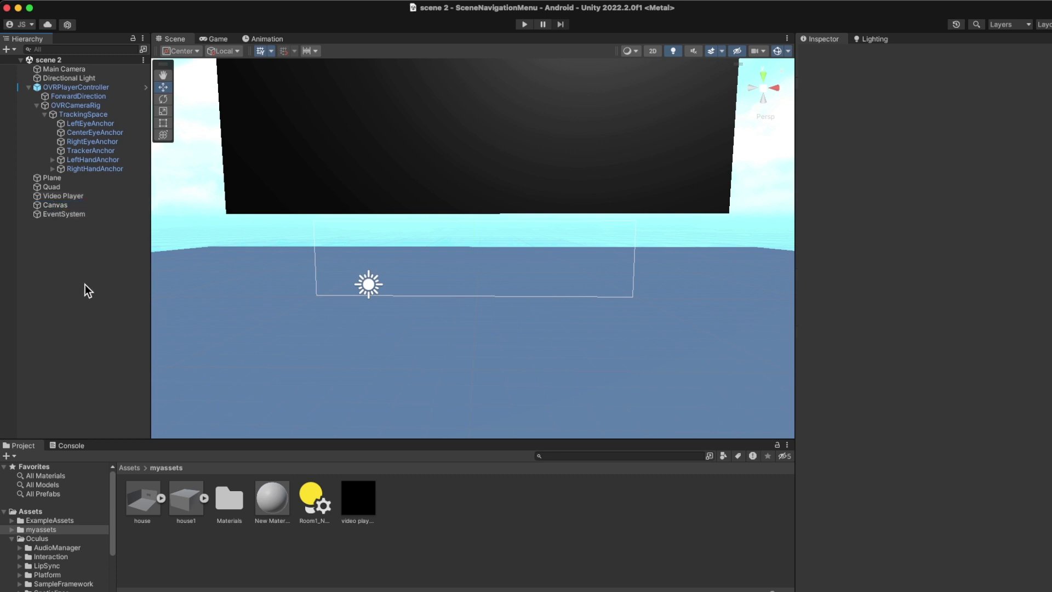
pyautogui.click(215, 39)
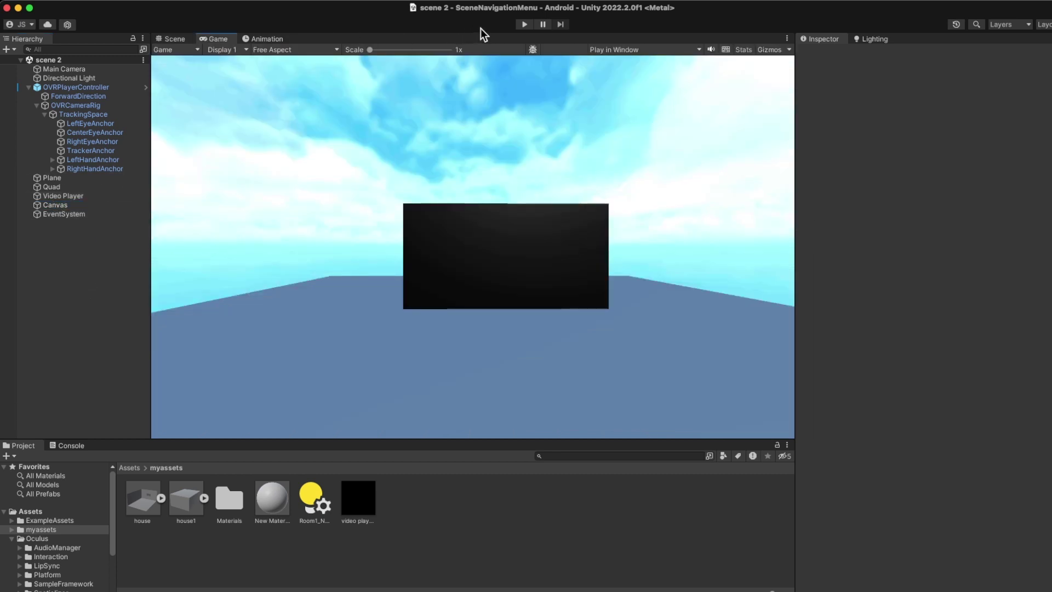
pyautogui.click(525, 25)
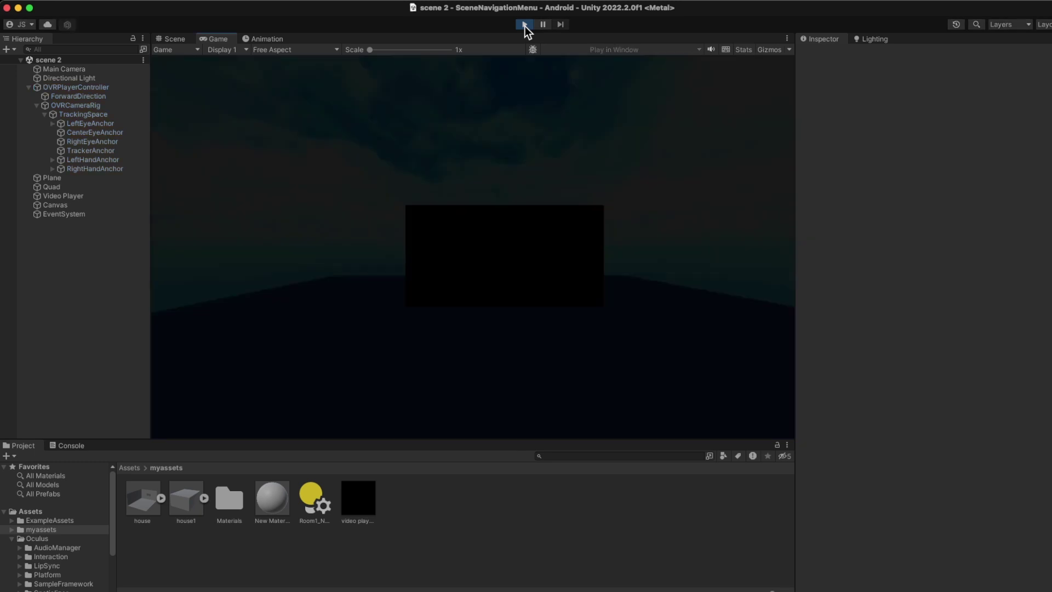
pyautogui.click(505, 242)
pyautogui.click(537, 249)
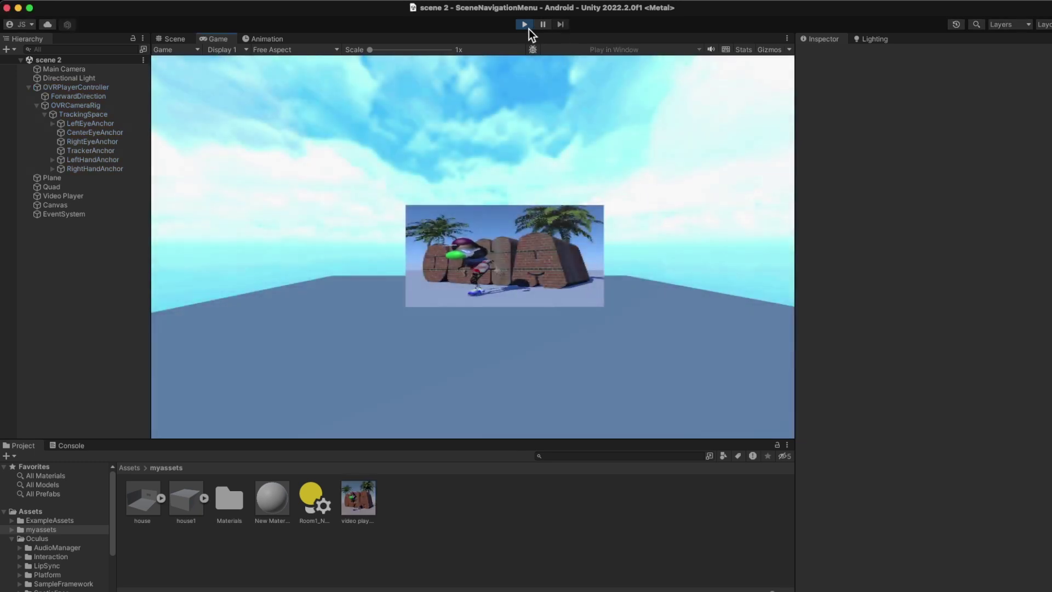
pyautogui.click(525, 25)
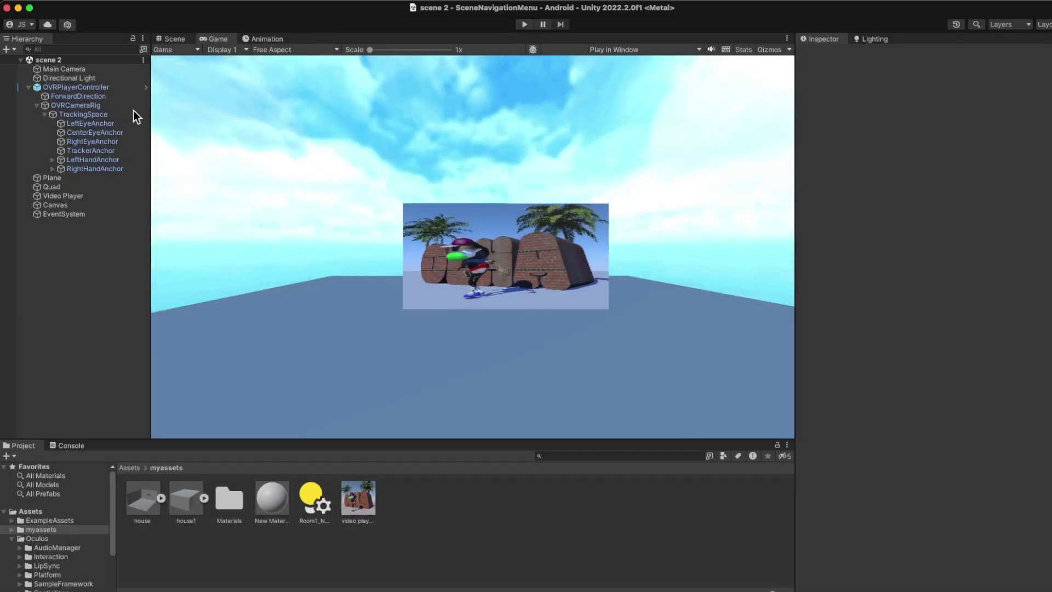
# Add a TextMeshPro button as a child of the canvas in the Scene view.
pyautogui.click(44, 206)
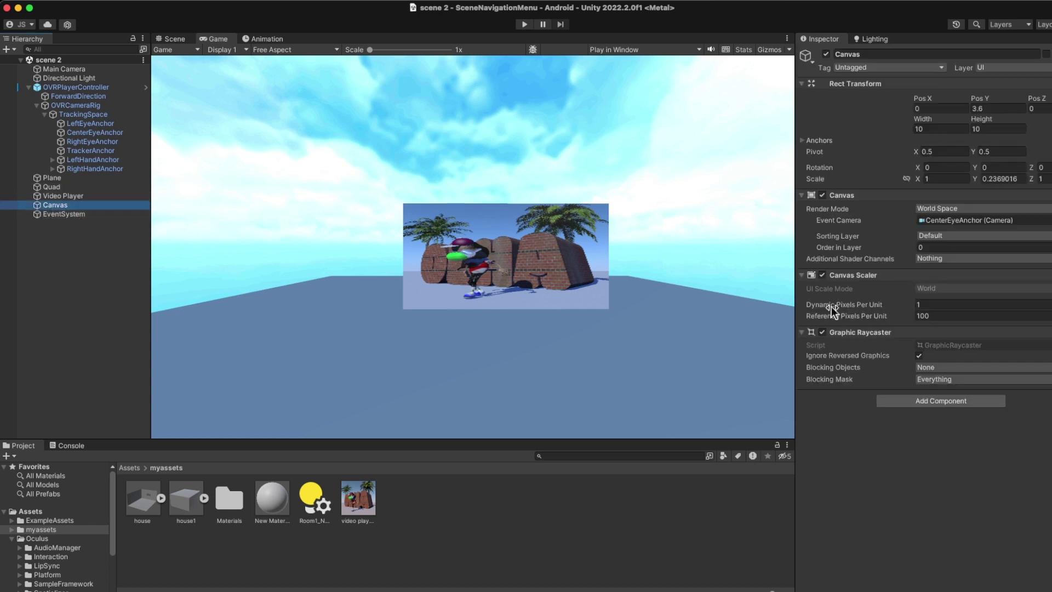
pyautogui.click(176, 39)
pyautogui.rightClick(54, 229)
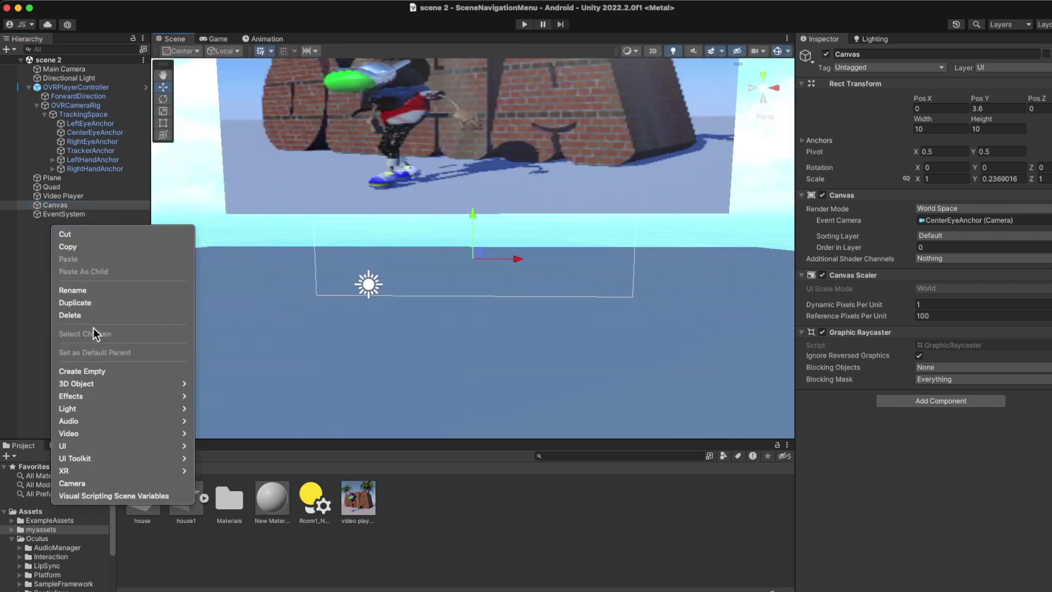
pyautogui.moveTo(139, 444)
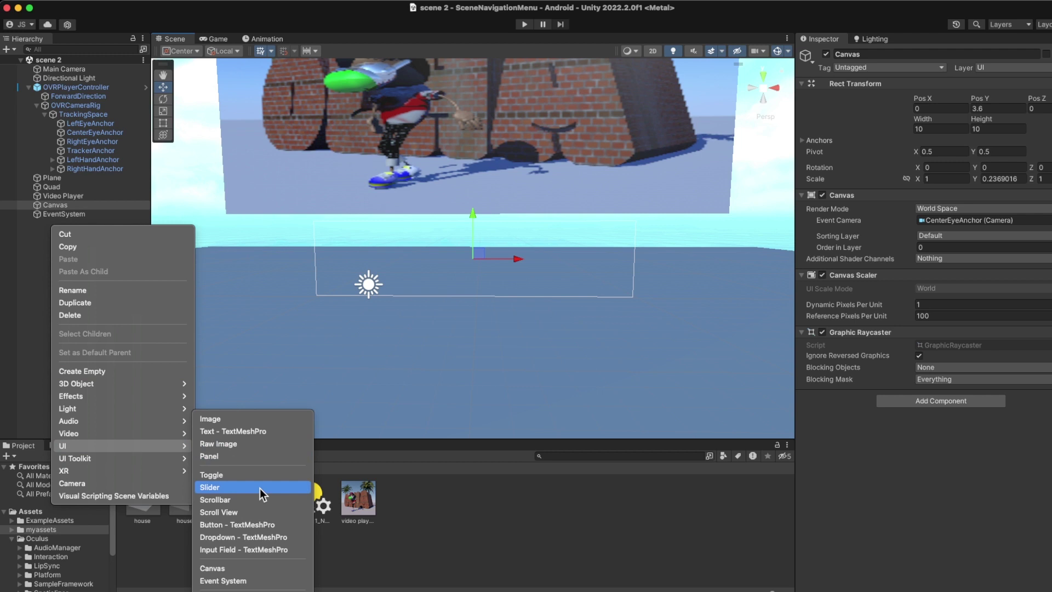
pyautogui.click(261, 526)
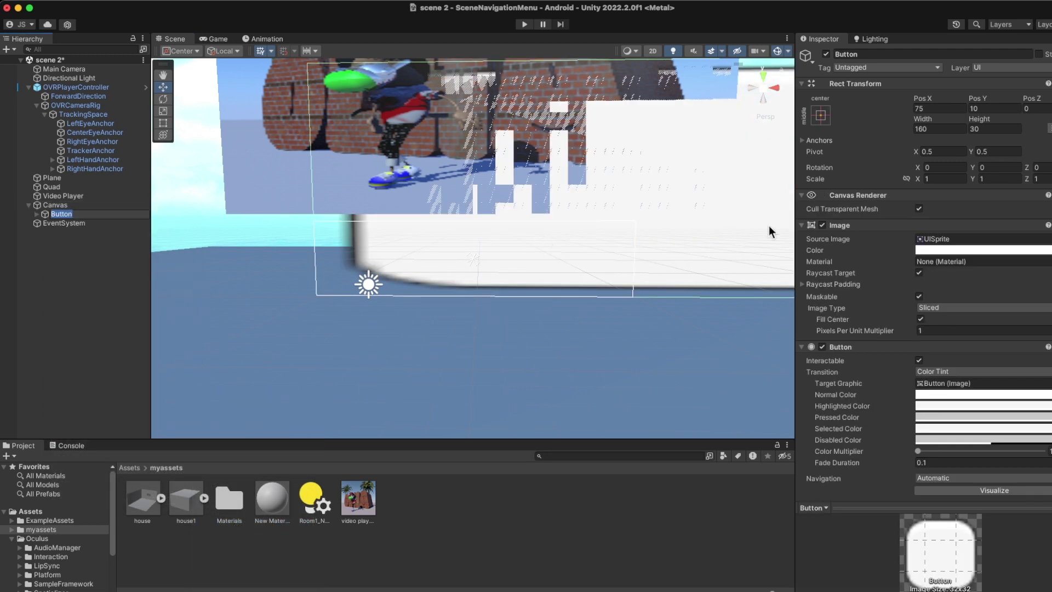
# Try to set the button's width to 100, and undo the change.
pyautogui.click(923, 129)
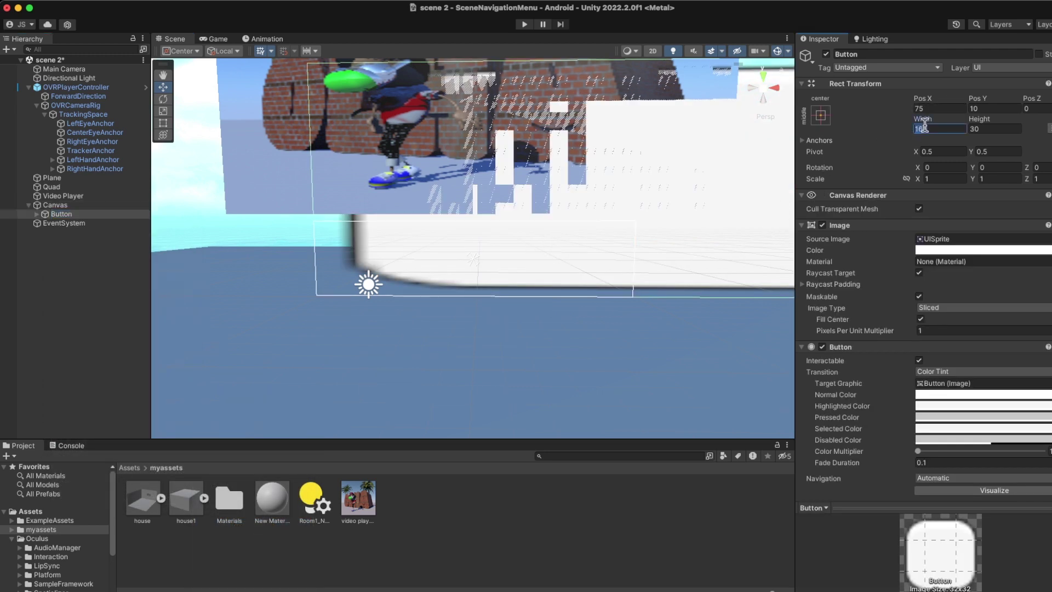
pyautogui.write('100')
pyautogui.press('Tab')
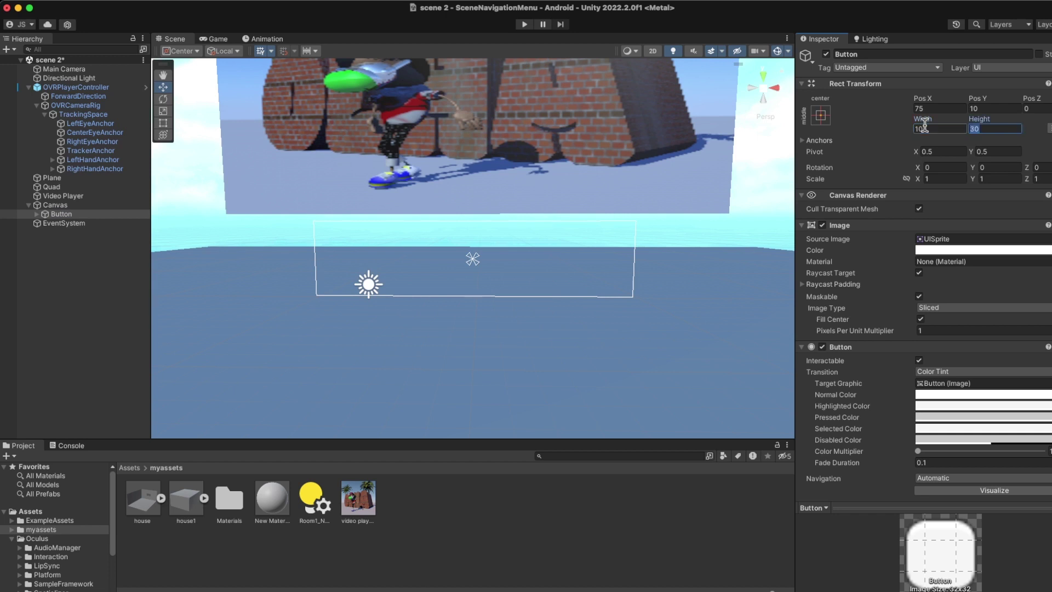
pyautogui.press('super+z')
# Scale the button down uniformly to about 0.187 and move it toward the canvas to Pos X 6.5.
pyautogui.scroll(-5, 427, 220)
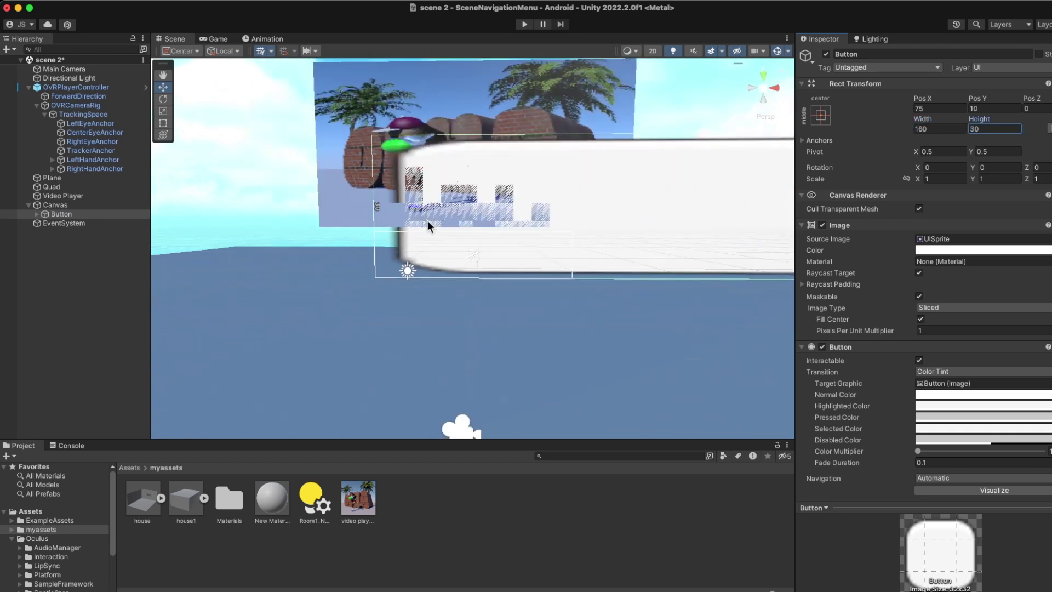
pyautogui.scroll(-5, 596, 218)
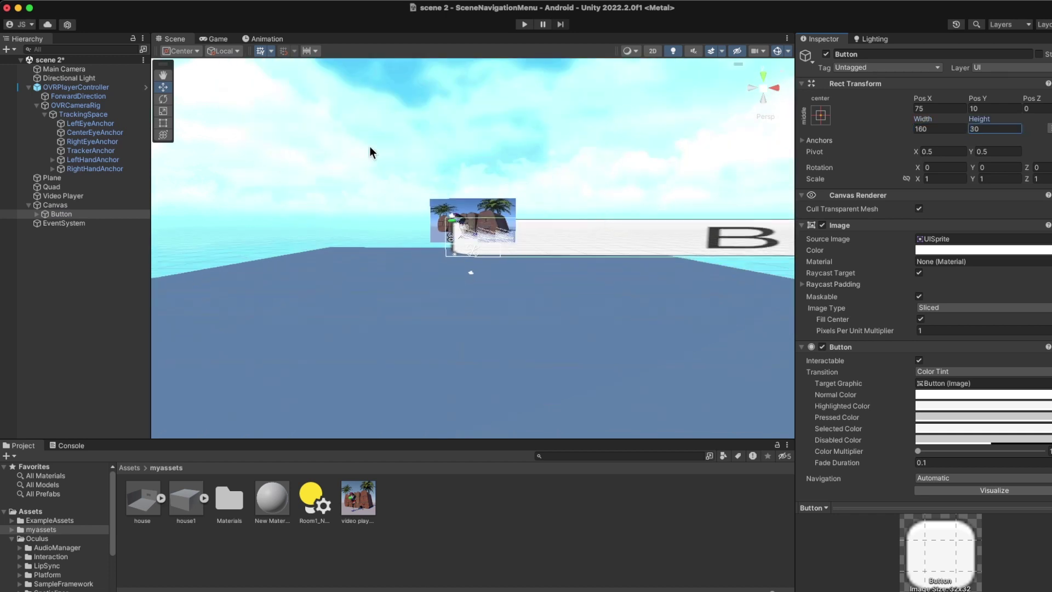
pyautogui.click(162, 112)
pyautogui.moveTo(704, 241); pyautogui.dragTo(655, 242)
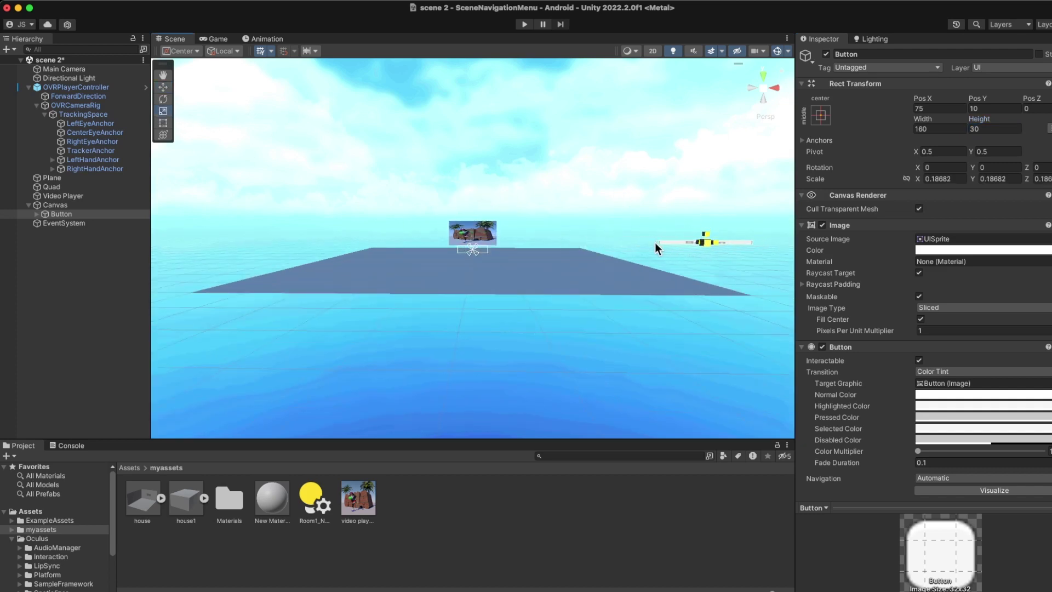
pyautogui.click(163, 87)
pyautogui.moveTo(751, 245); pyautogui.dragTo(537, 248)
# Narrow the button to an X scale of about 0.034 and lower it to Pos Y -0.9, level with the canvas.
pyautogui.scroll(5, 559, 248)
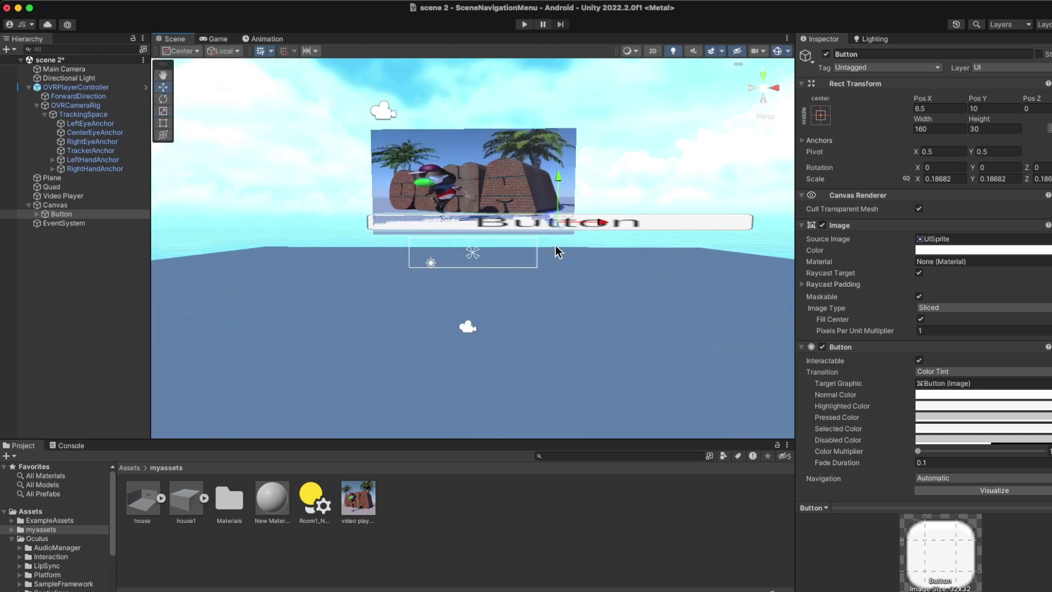
pyautogui.click(163, 111)
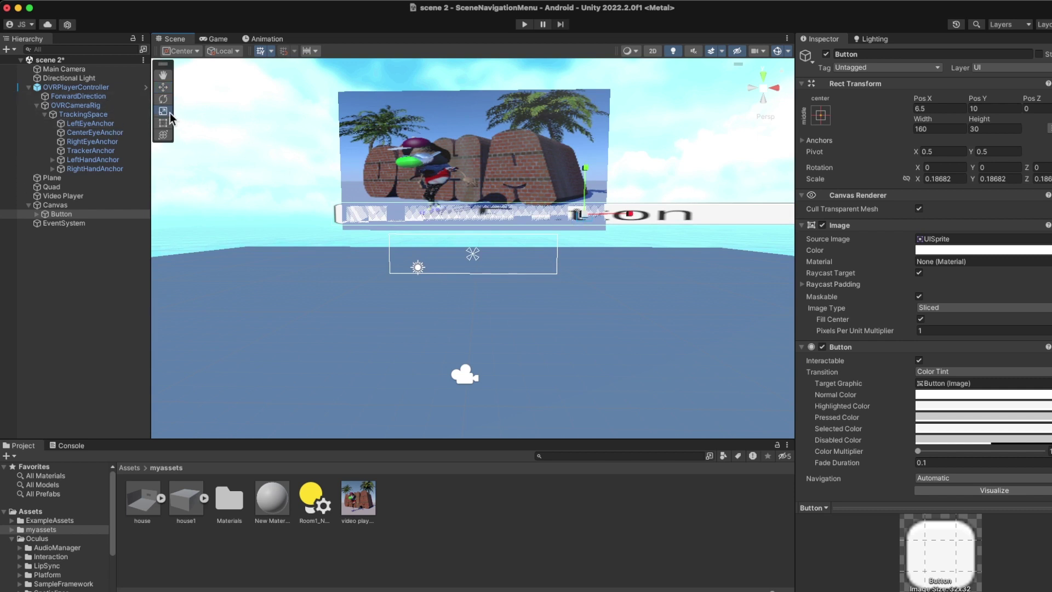
pyautogui.moveTo(628, 219); pyautogui.dragTo(591, 216)
pyautogui.scroll(3, 549, 217)
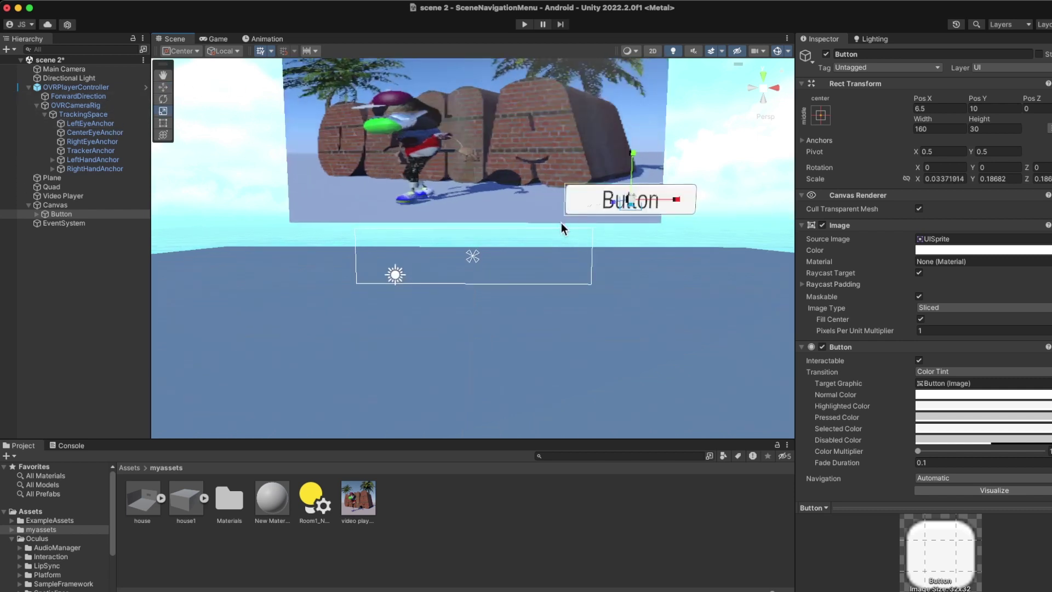
pyautogui.click(162, 87)
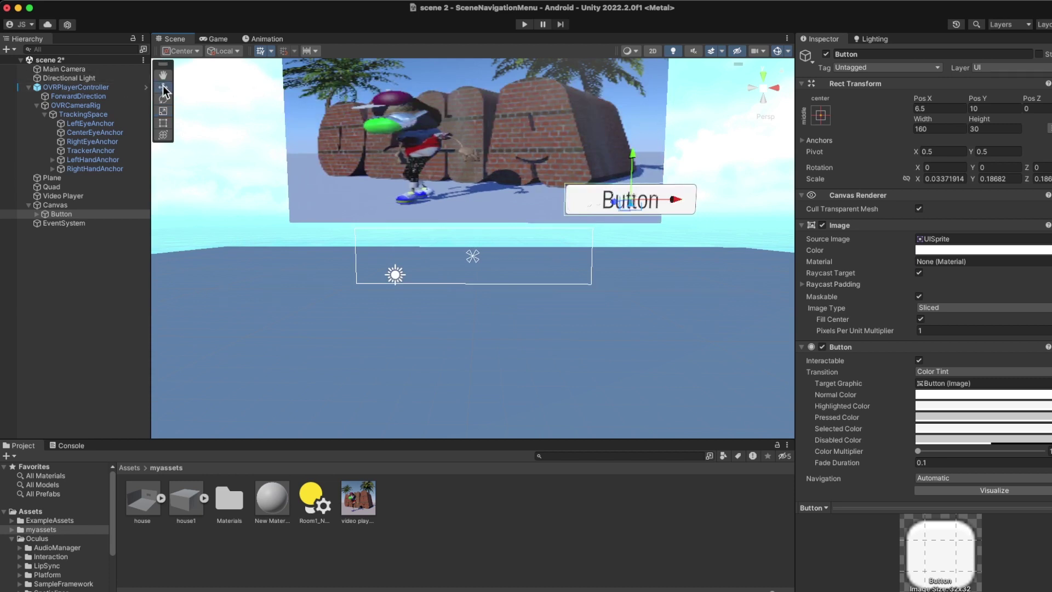
pyautogui.moveTo(631, 159); pyautogui.dragTo(631, 219)
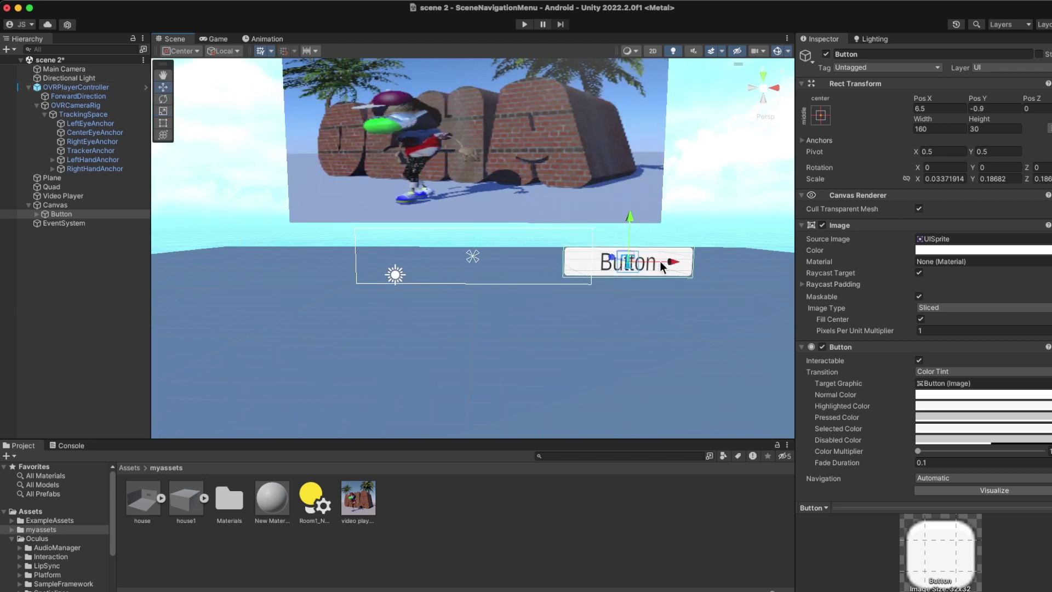
# Move the button to Pos X -4.34 and set its source image to the icon_play-circle_24_Filled sprite.
pyautogui.moveTo(664, 263); pyautogui.dragTo(417, 257)
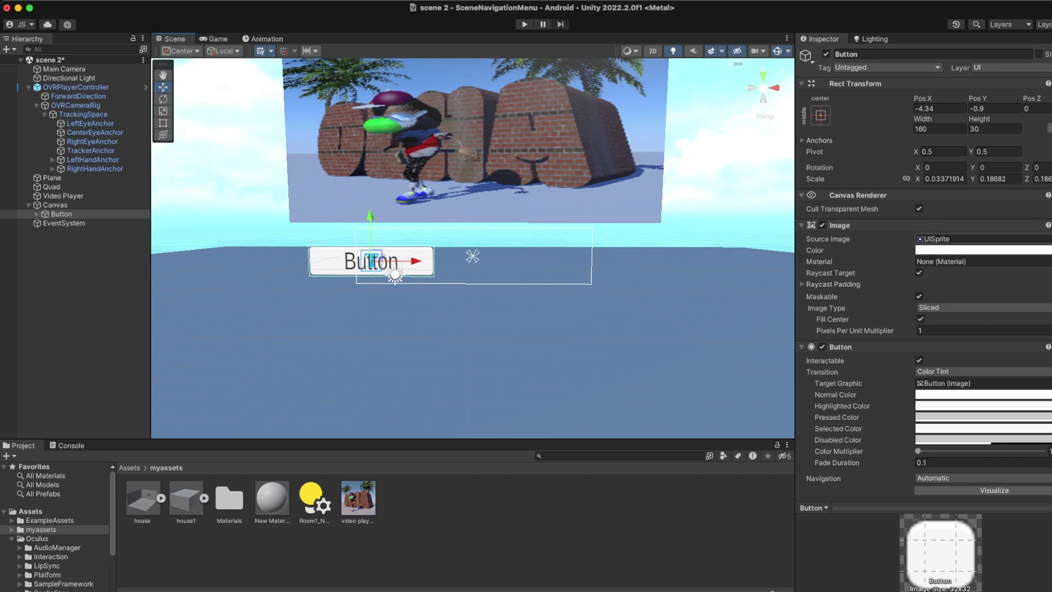
pyautogui.click(1049, 239)
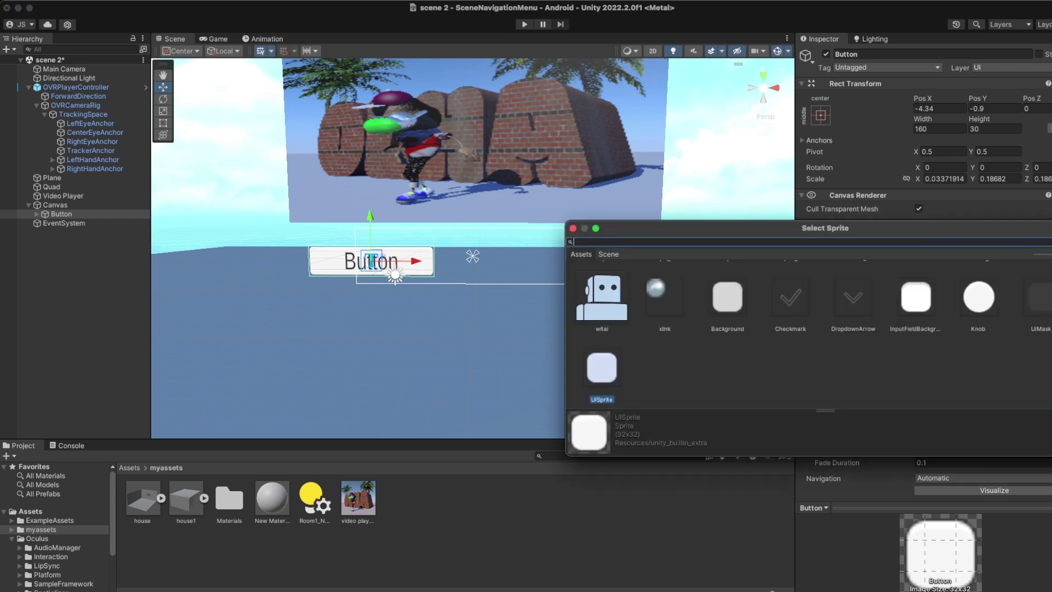
pyautogui.write('pl')
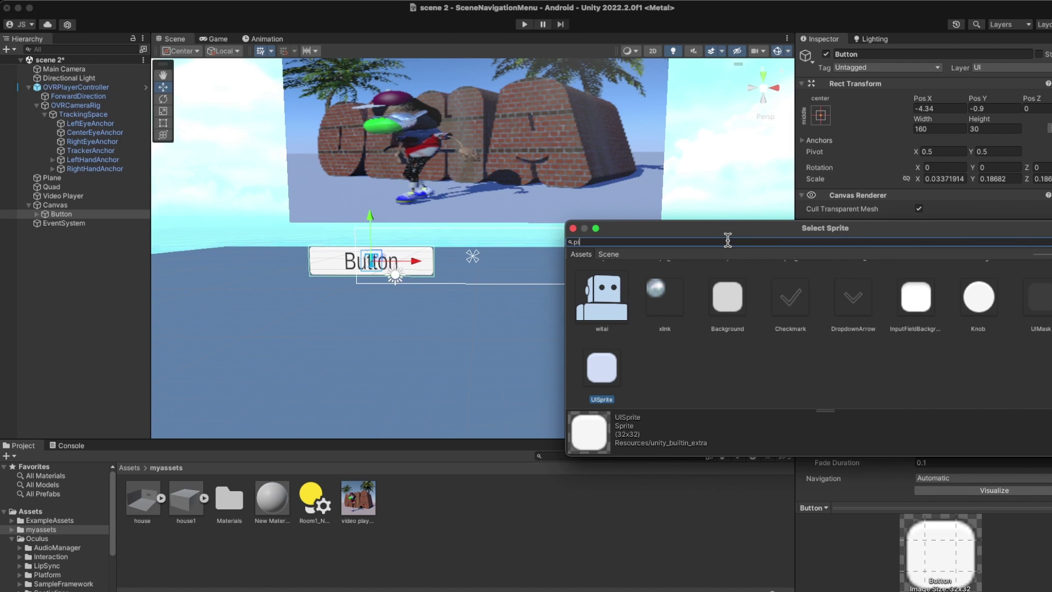
pyautogui.write('ay')
pyautogui.scroll(5, 772, 314)
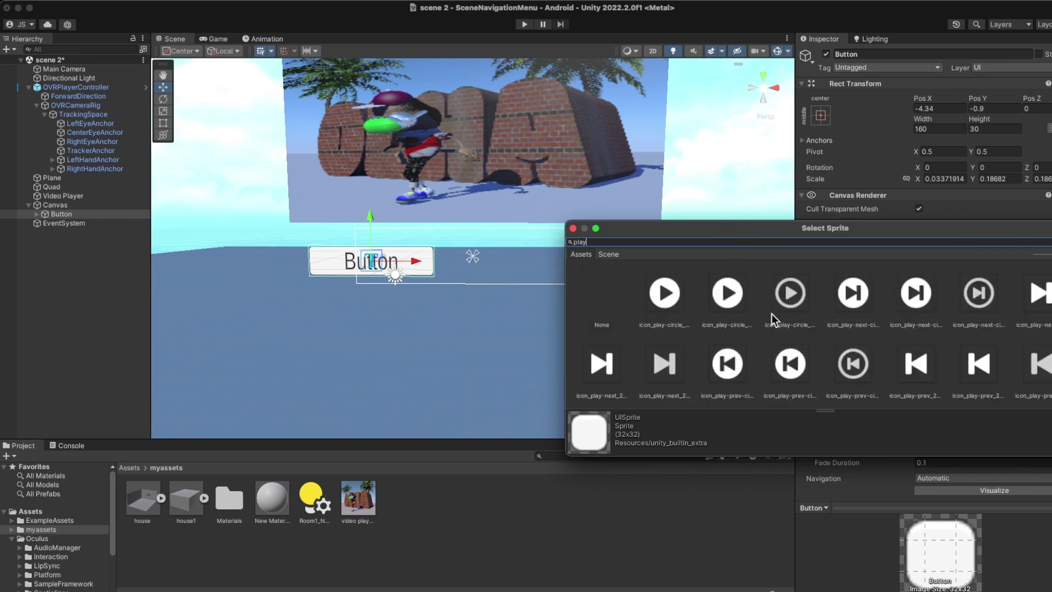
pyautogui.doubleClick(665, 296)
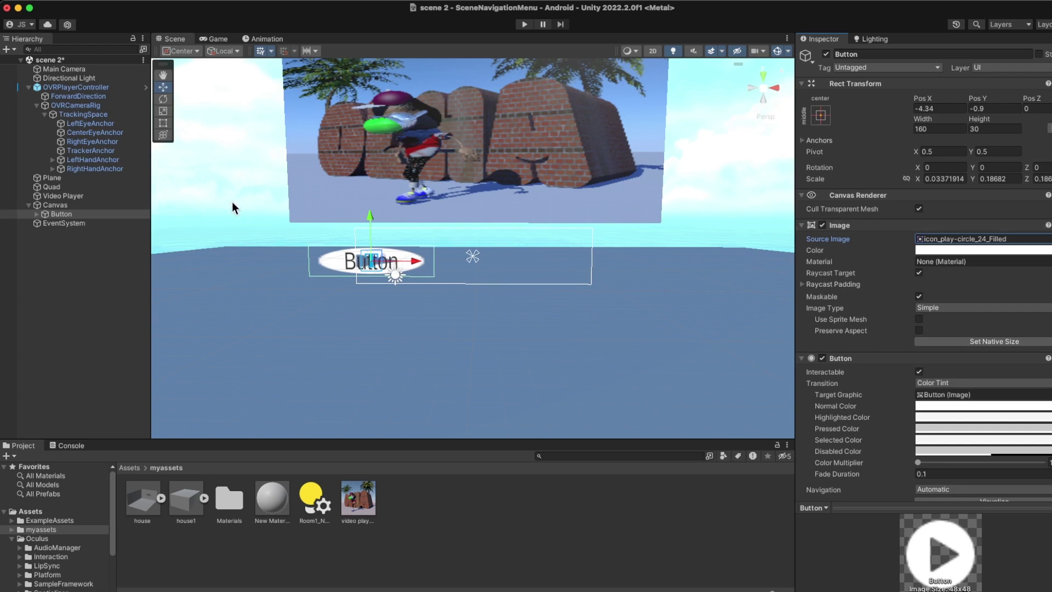
# Delete the Text (TMP) child object from the button.
pyautogui.click(36, 214)
pyautogui.click(37, 213)
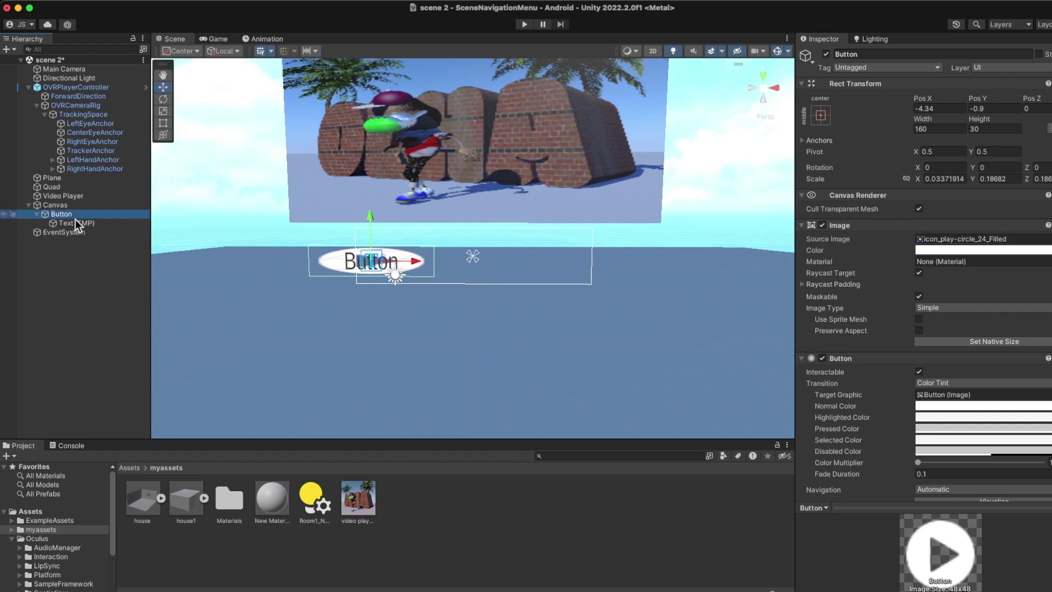
pyautogui.click(60, 222)
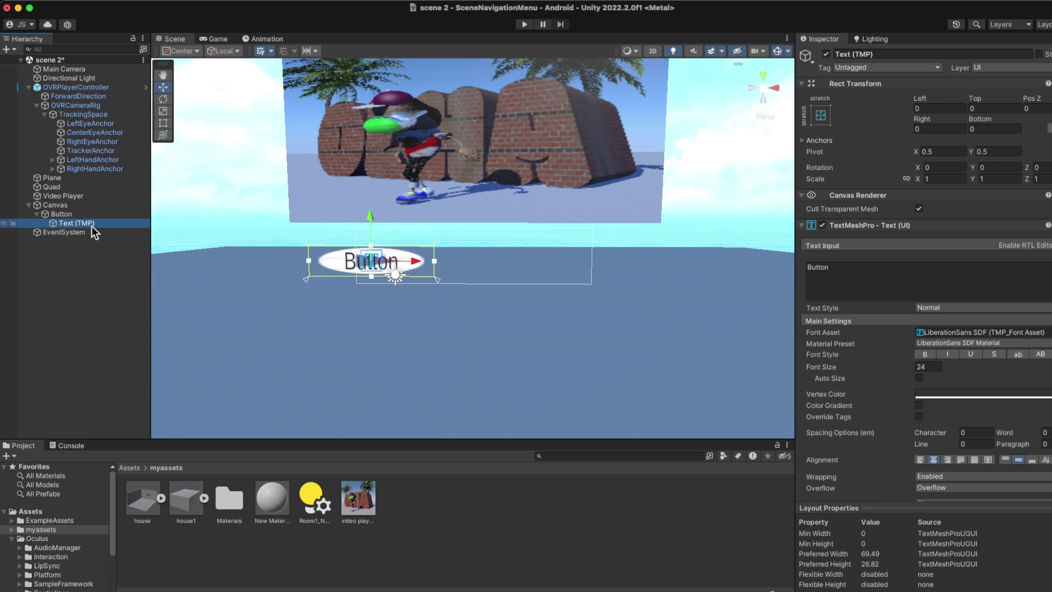
pyautogui.press('super+BackSpace')
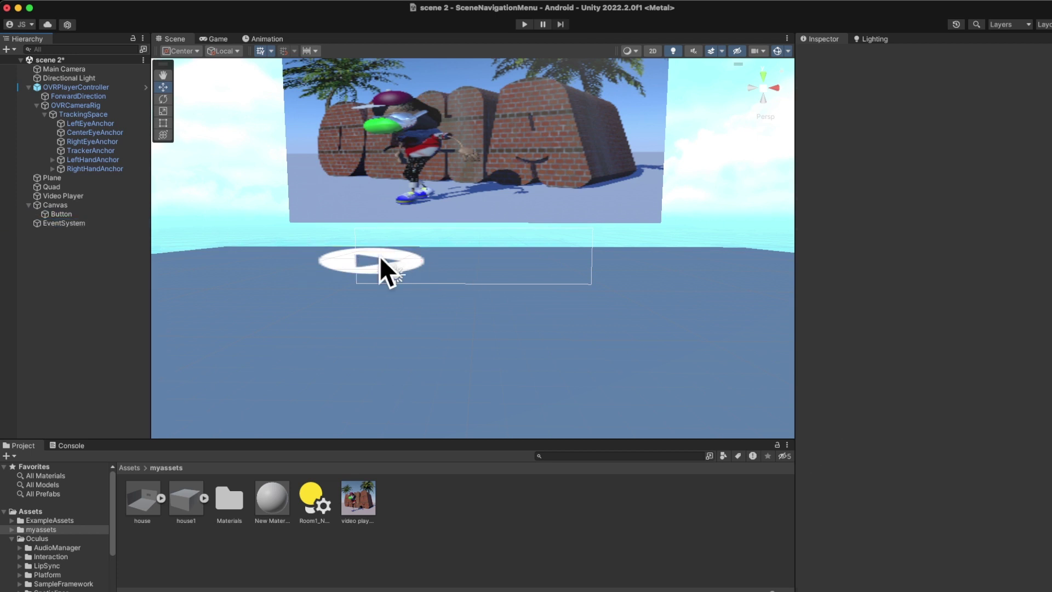
# Narrow the play-icon button to an X scale of about 0.017.
pyautogui.click(57, 214)
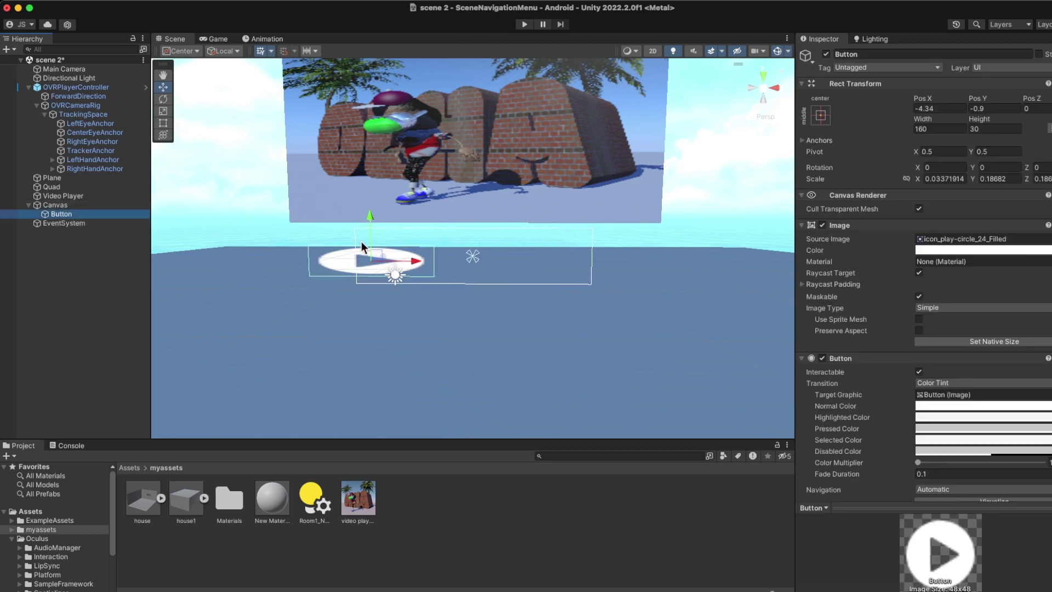
pyautogui.click(163, 110)
pyautogui.moveTo(415, 260); pyautogui.dragTo(391, 261)
# Set the button's highlighted color to bright green.
pyautogui.click(60, 213)
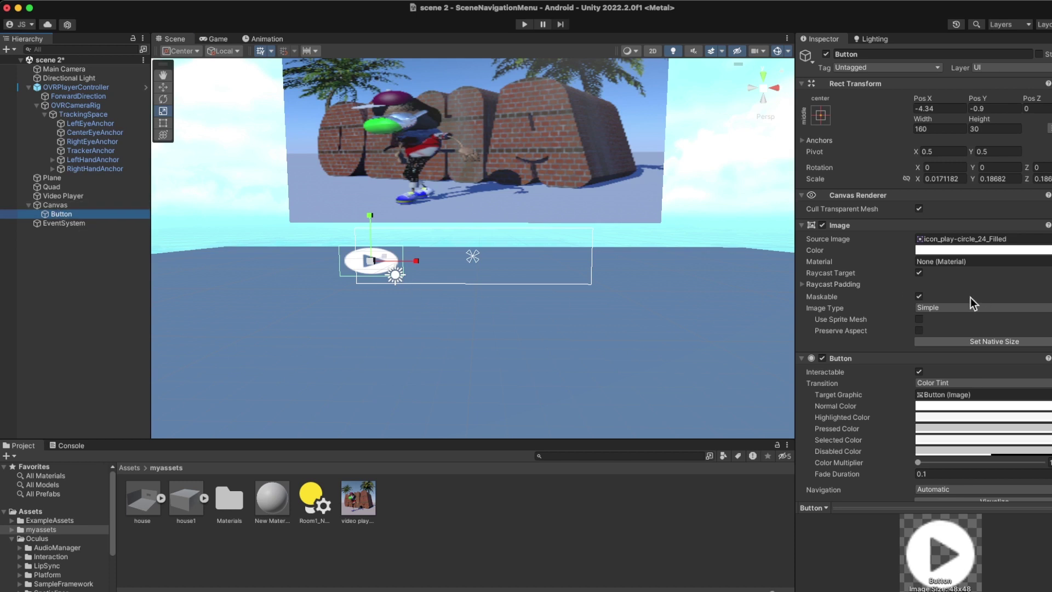
pyautogui.scroll(-5, 970, 299)
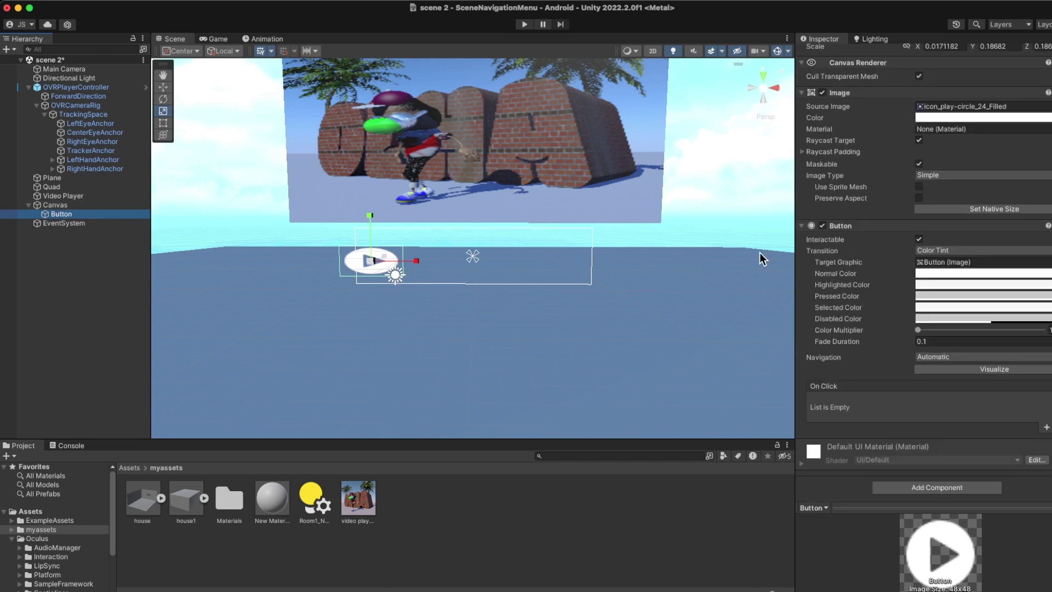
pyautogui.click(945, 285)
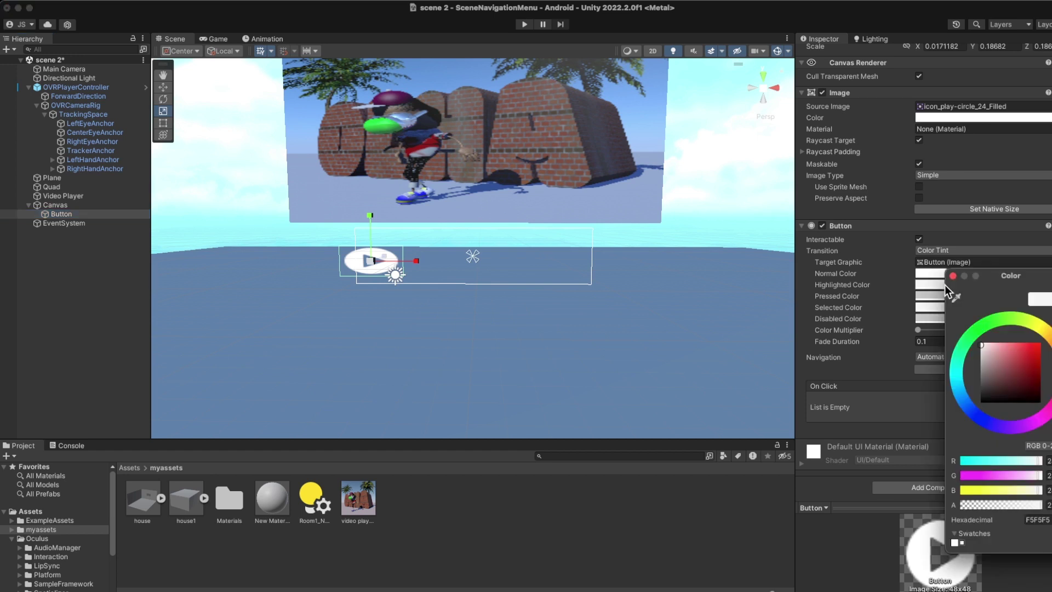
pyautogui.click(986, 323)
pyautogui.click(1027, 350)
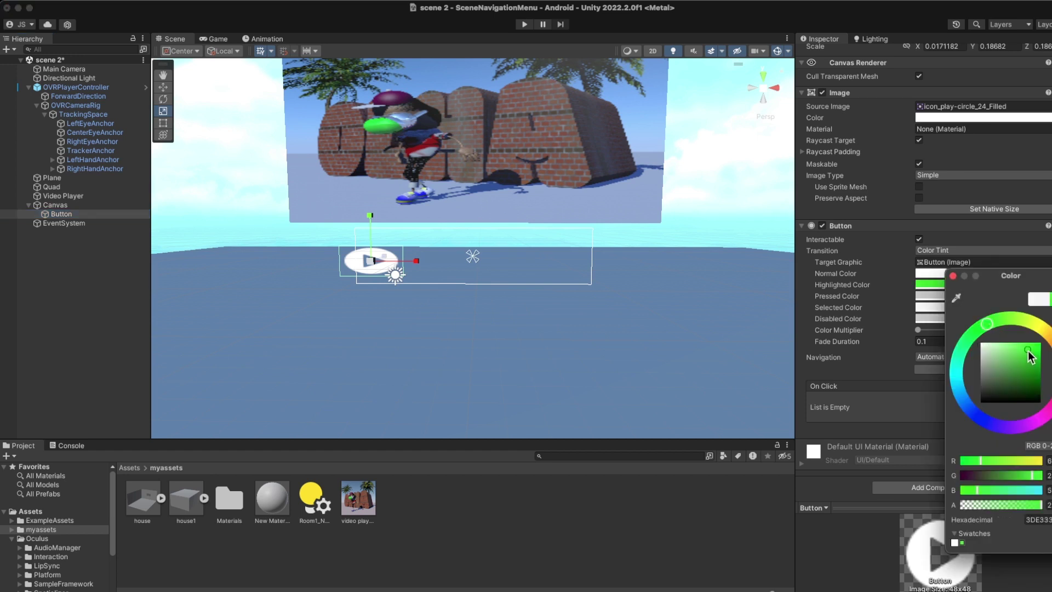
pyautogui.click(952, 276)
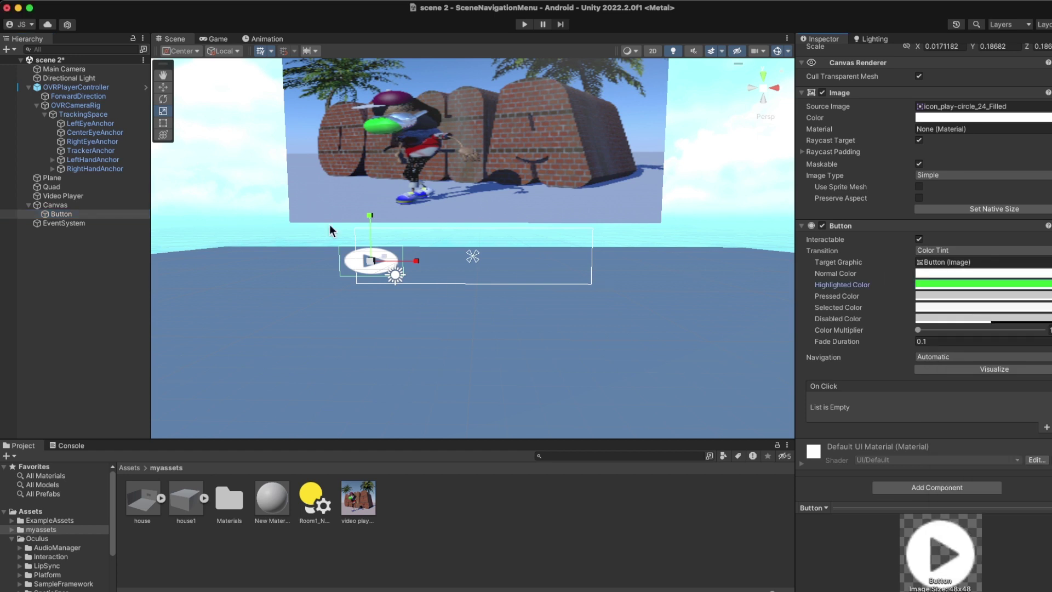
# Add an On Click event to the button that targets the Video Player object and calls VideoPlayer.Play.
pyautogui.click(56, 216)
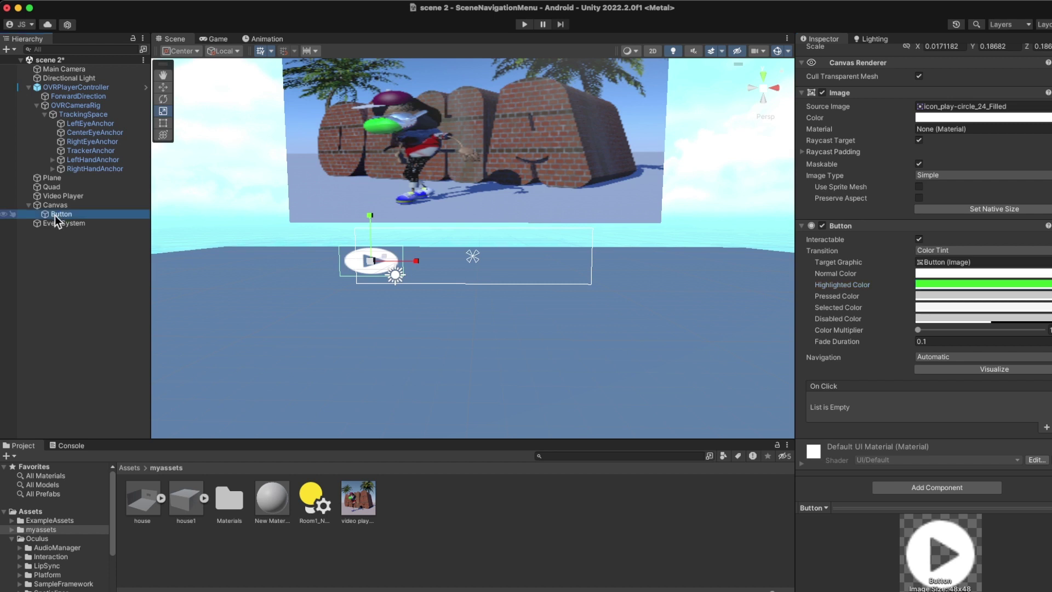
pyautogui.click(1047, 428)
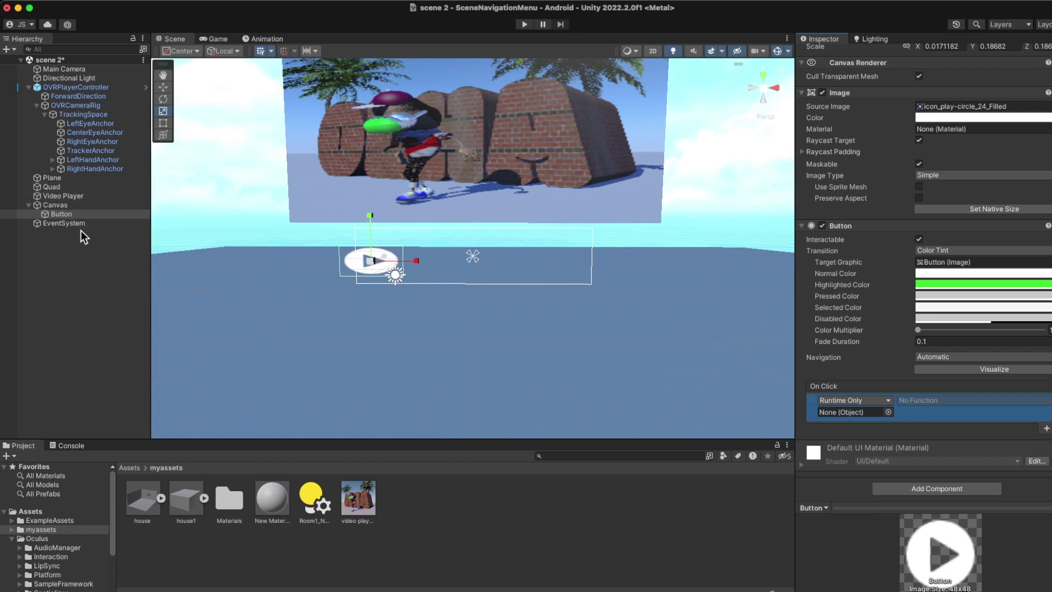
pyautogui.click(28, 87)
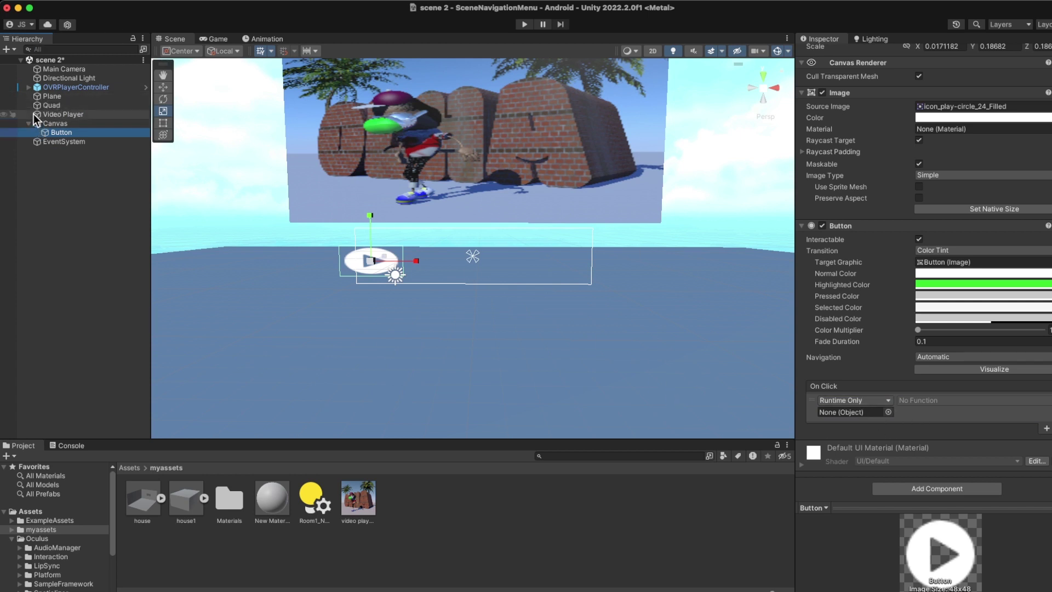
pyautogui.click(861, 414)
pyautogui.moveTo(862, 414); pyautogui.dragTo(863, 415)
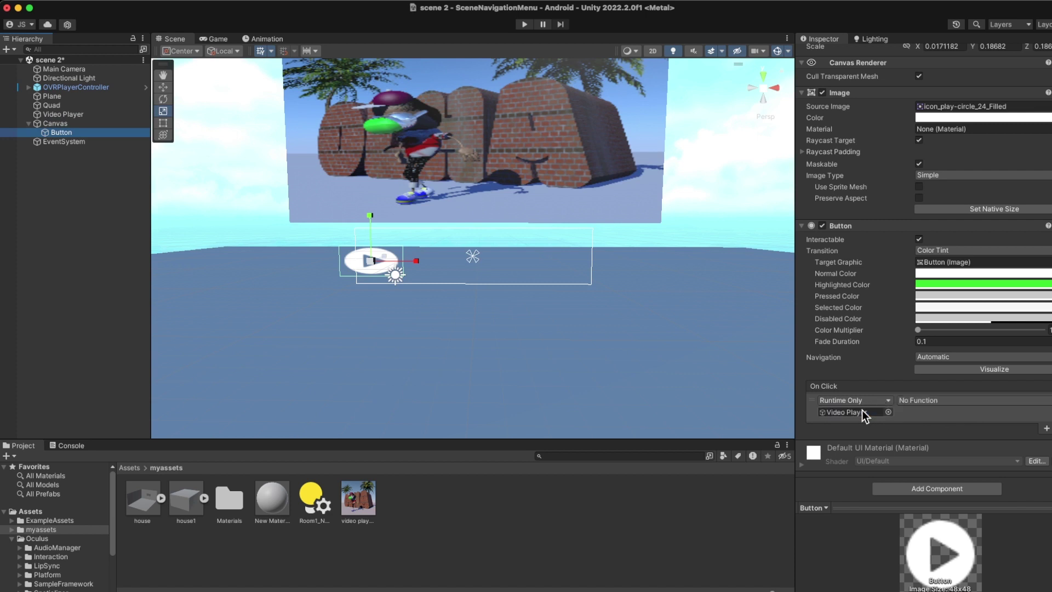
pyautogui.click(932, 400)
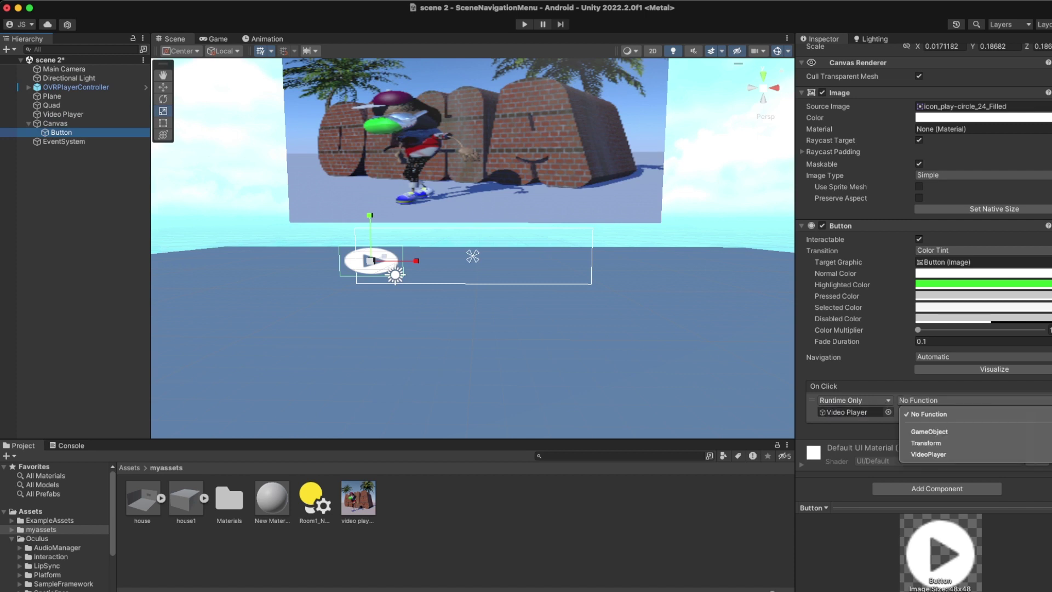
pyautogui.moveTo(991, 455)
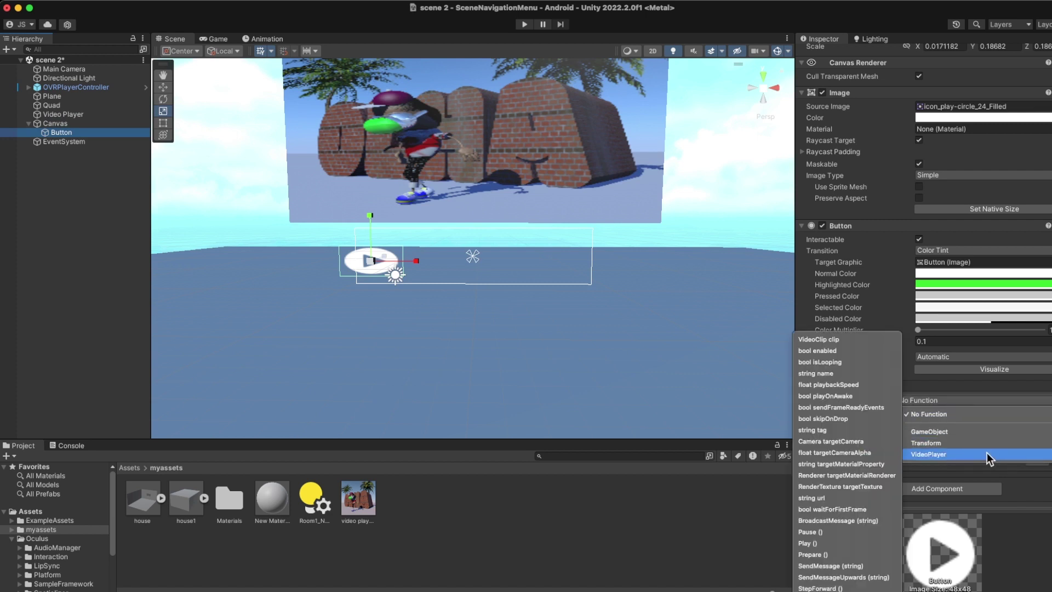
pyautogui.click(816, 543)
# Rename the button under the canvas as play.
pyautogui.click(52, 134)
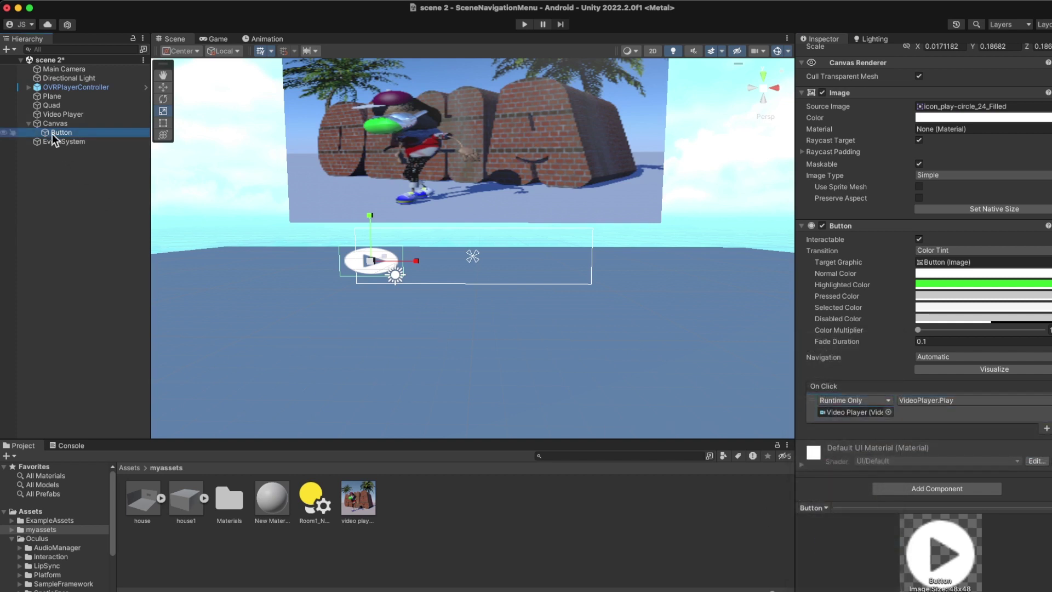
pyautogui.doubleClick(56, 133)
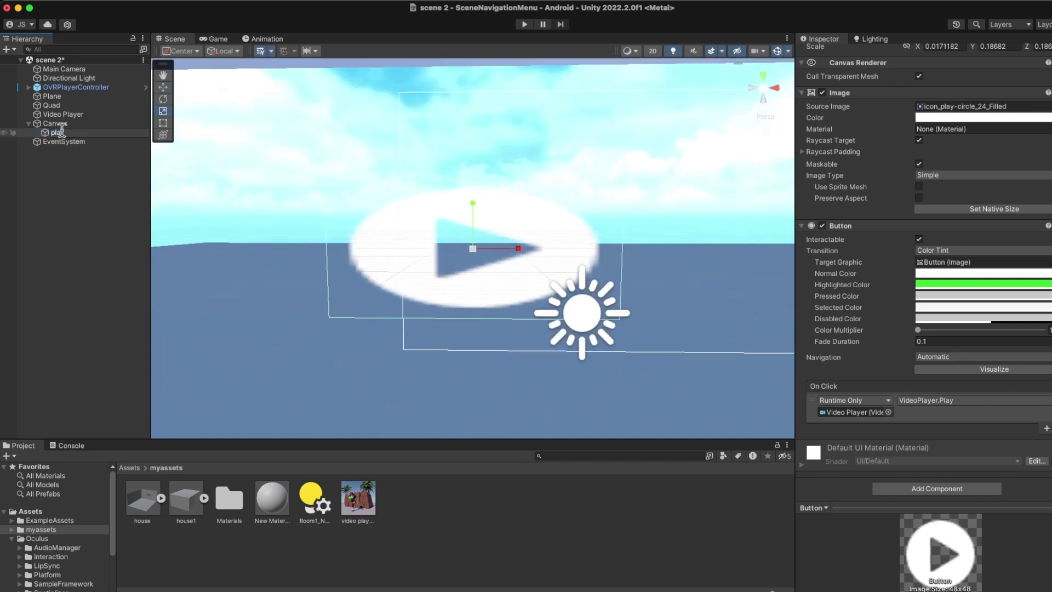
pyautogui.write('play')
pyautogui.press('Return')
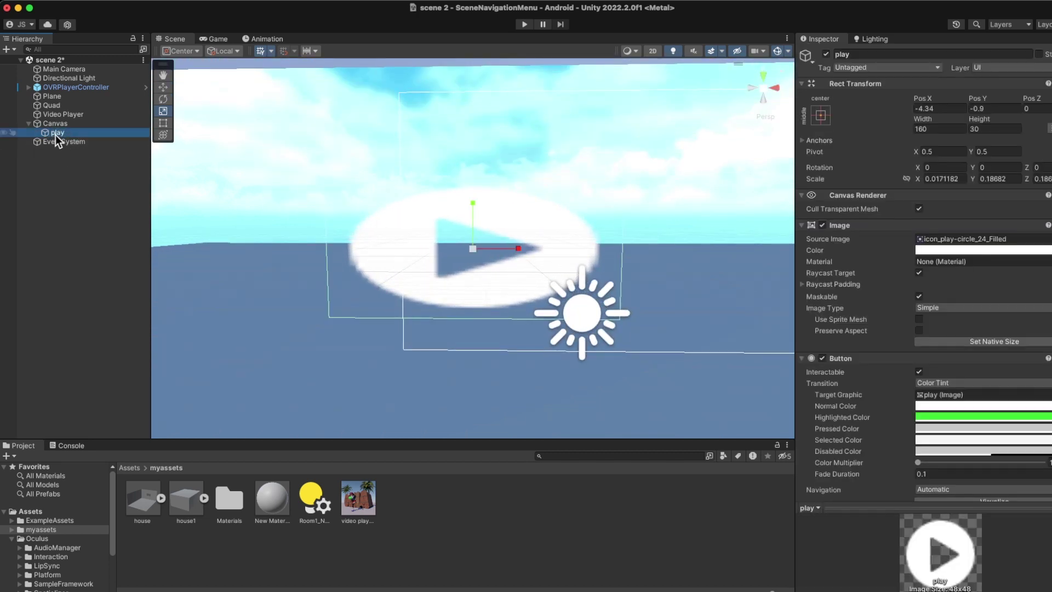
# Duplicate the play button and rename the copy as pause.
pyautogui.press('super+d')
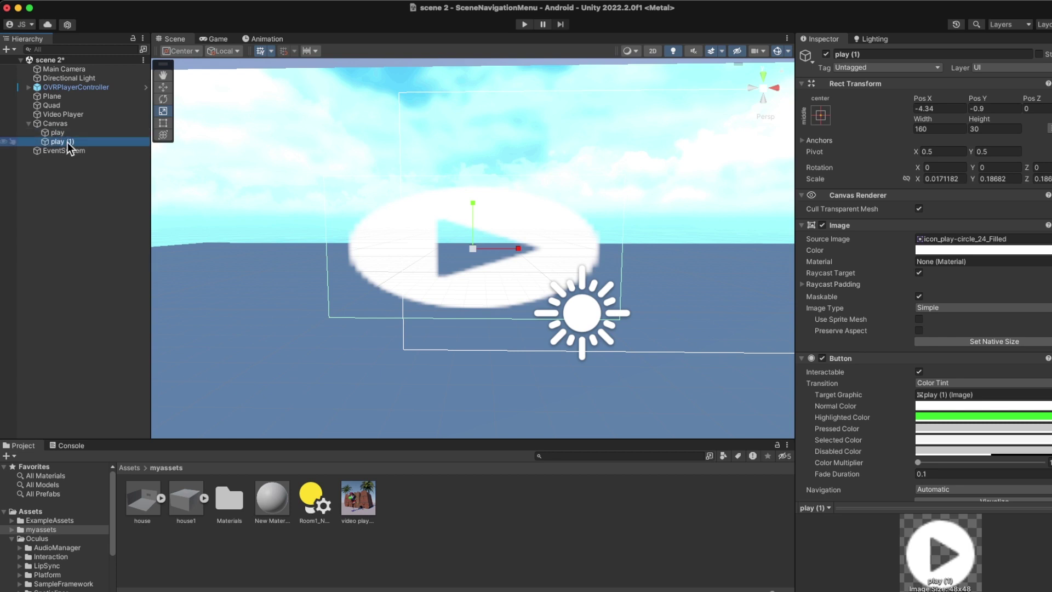
pyautogui.click(68, 143)
pyautogui.write('pause')
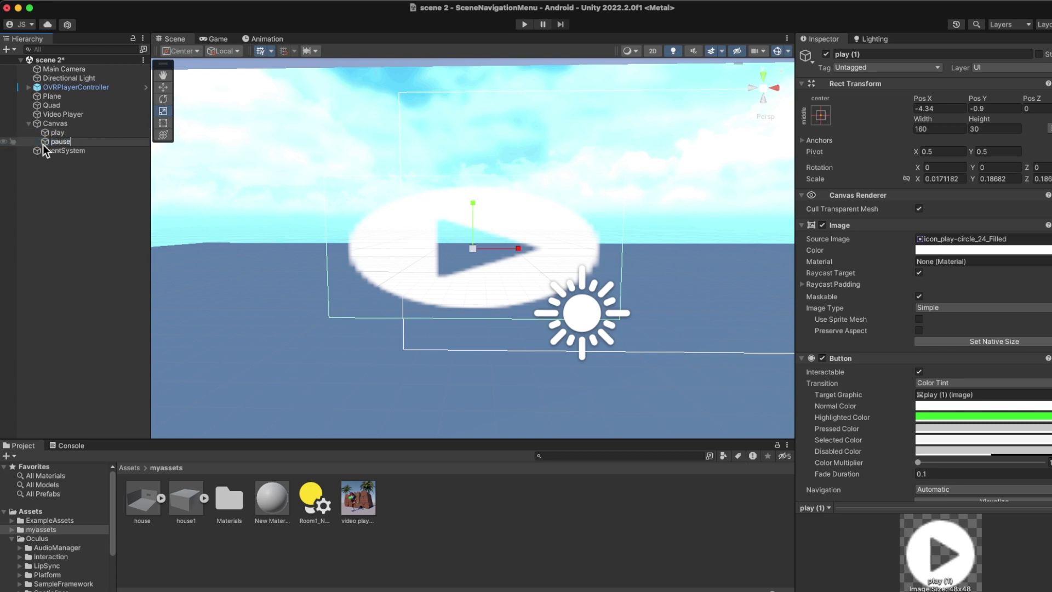
pyautogui.press('Return')
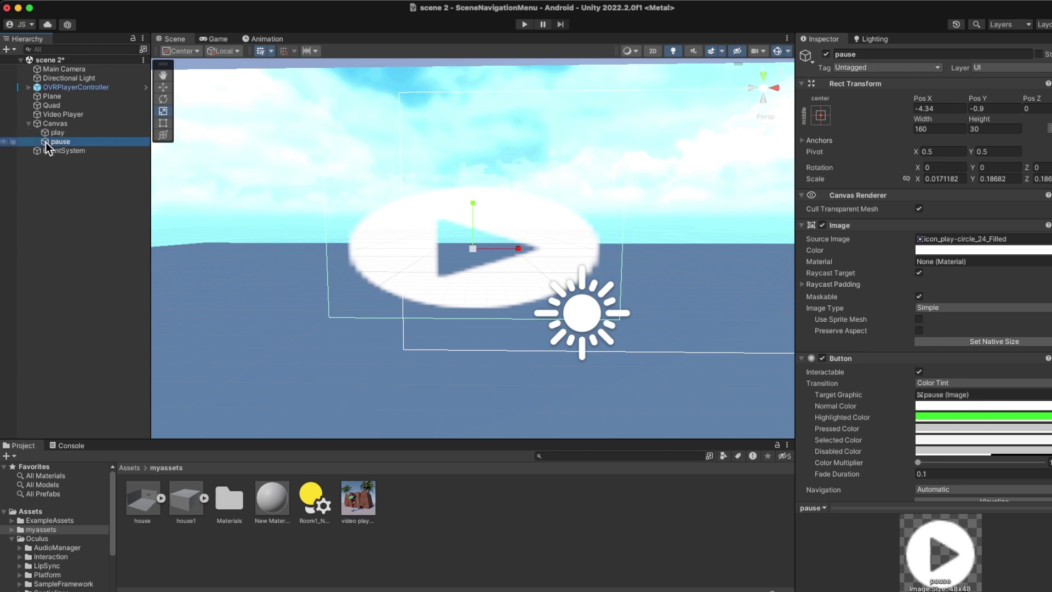
# Move the pause button along X to Pos X 1.15 and set its source image to icon_pause_24_Filled.
pyautogui.scroll(-5, 532, 308)
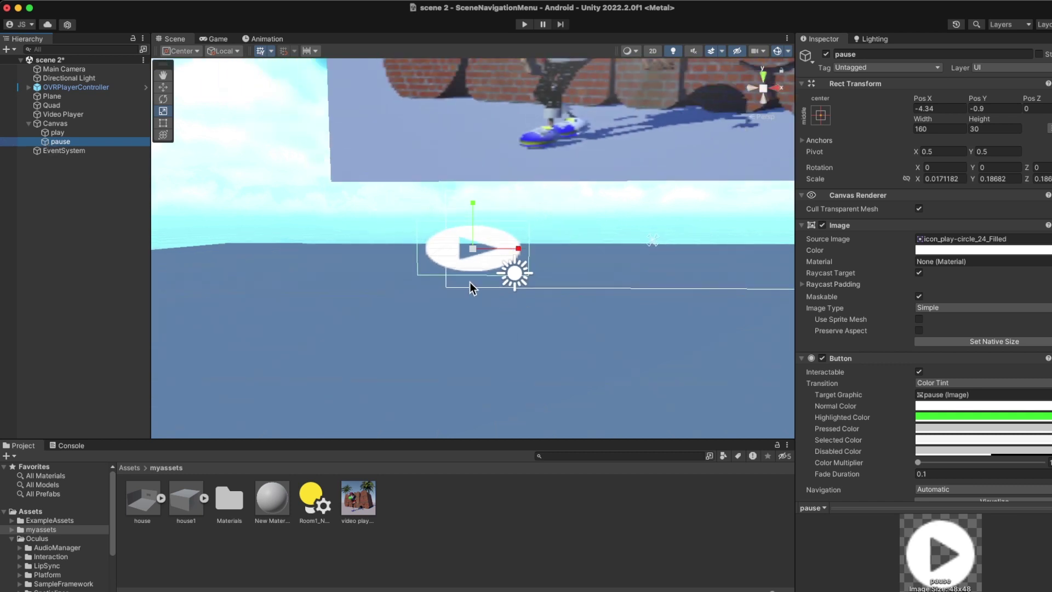
pyautogui.click(162, 87)
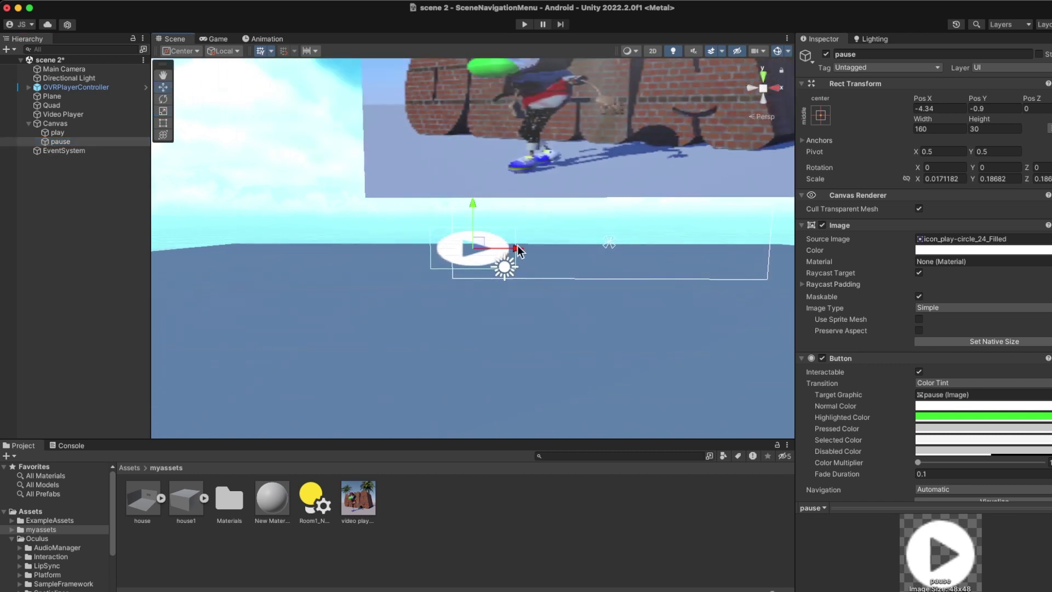
pyautogui.moveTo(517, 250); pyautogui.dragTo(689, 260)
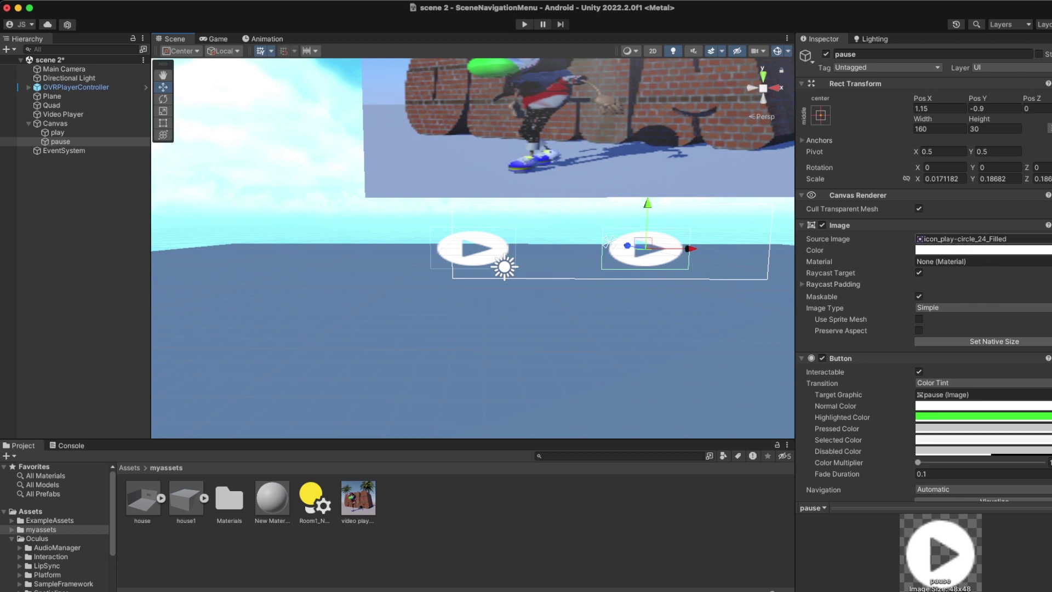
pyautogui.scroll(2, 748, 285)
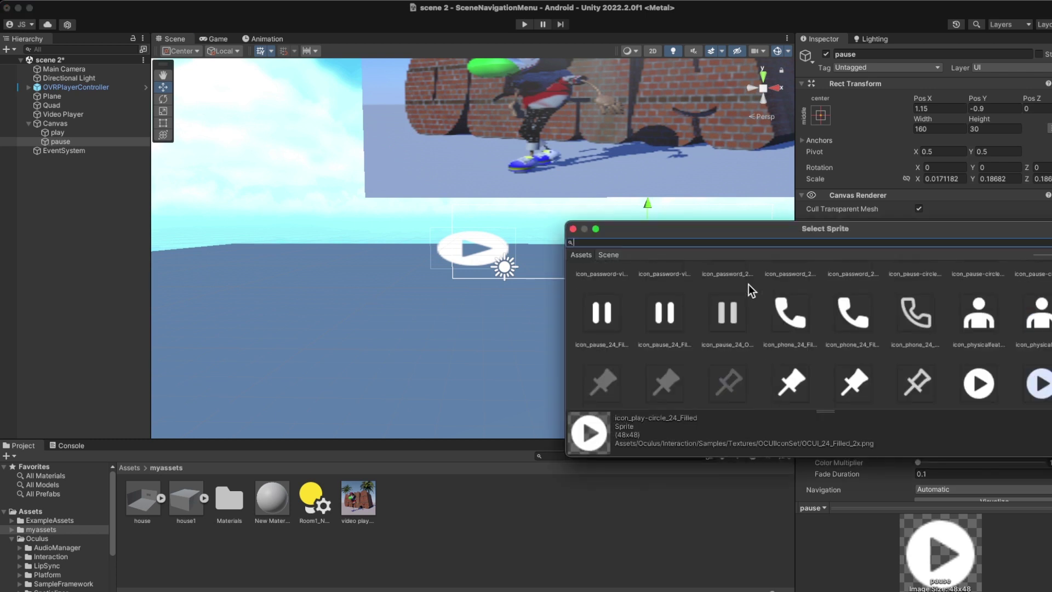
pyautogui.doubleClick(690, 317)
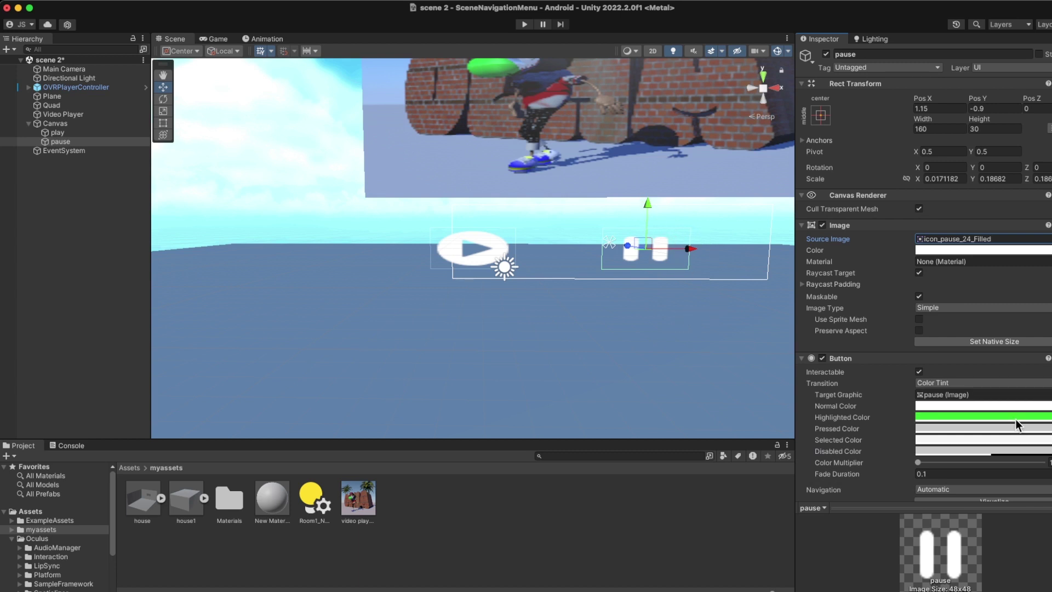
# Set the pause button's highlighted color to red.
pyautogui.click(988, 416)
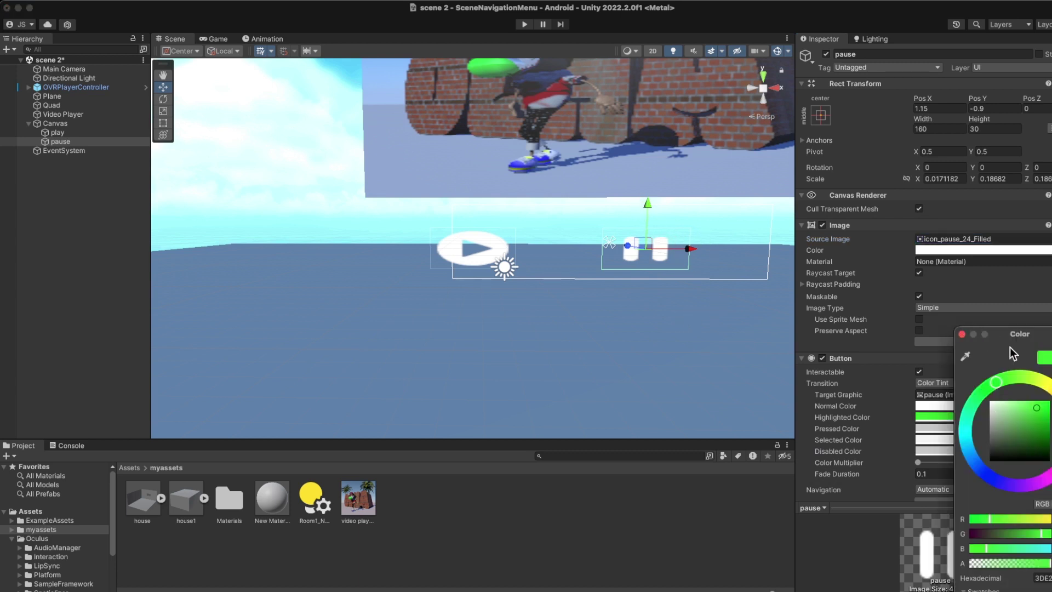
pyautogui.click(1049, 433)
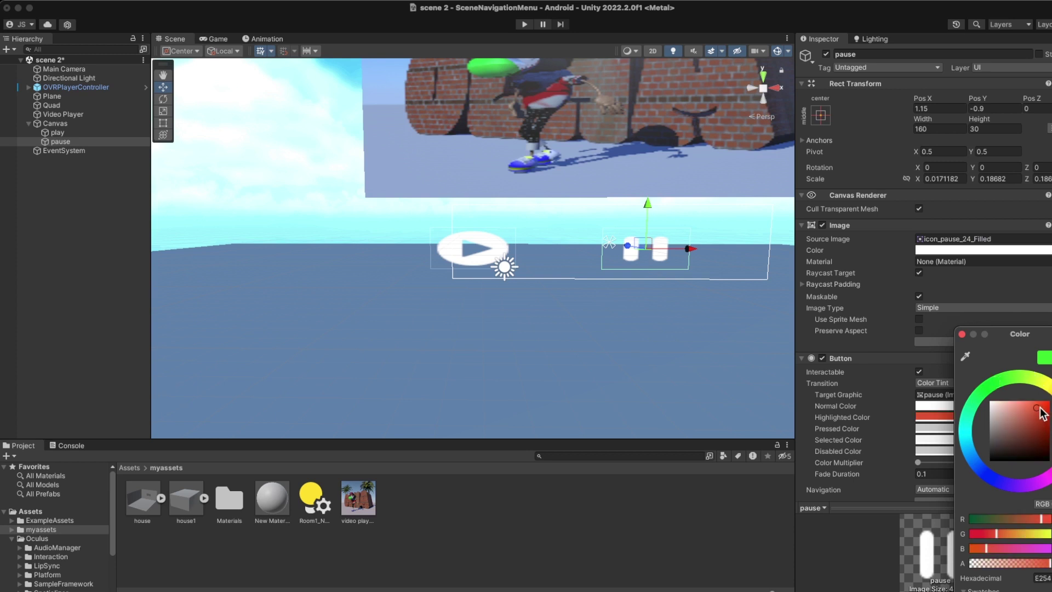
pyautogui.click(961, 334)
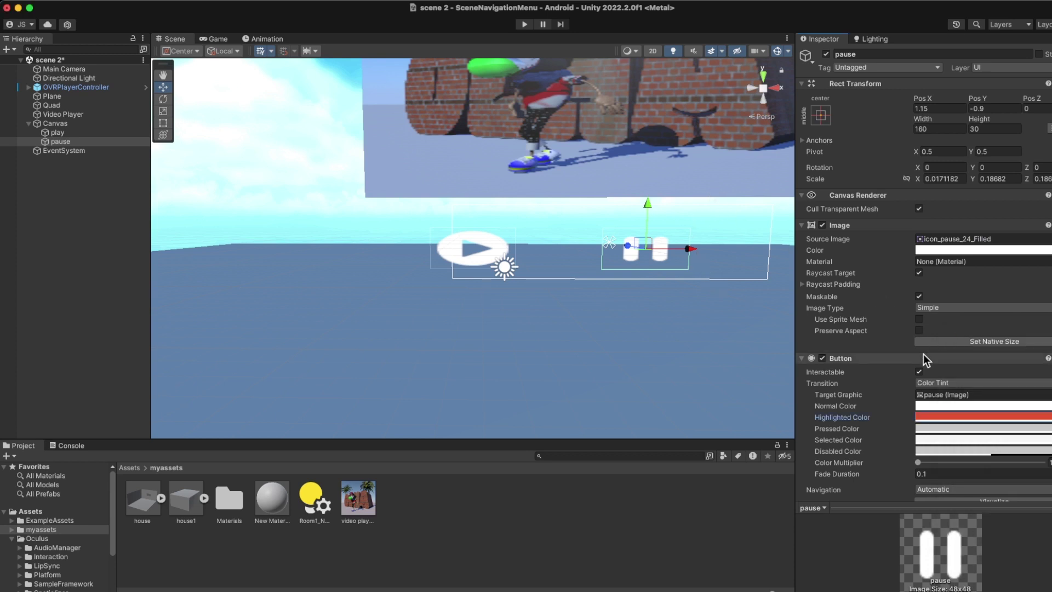
pyautogui.scroll(-4, 838, 349)
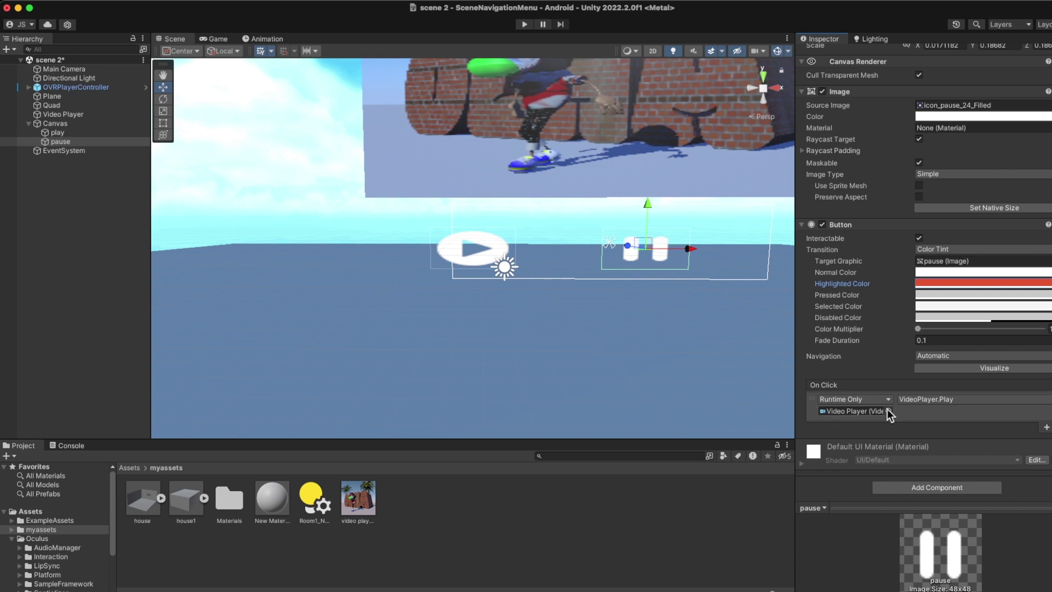
# Set the pause button's On Click function to VideoPlayer.Pause and save the scene.
pyautogui.click(964, 399)
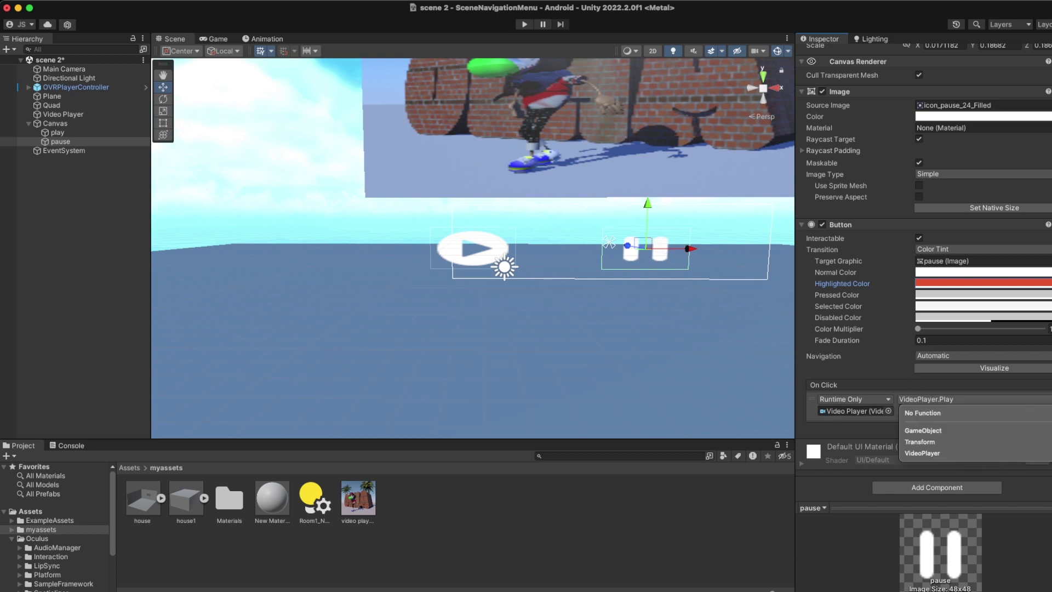
pyautogui.moveTo(984, 454)
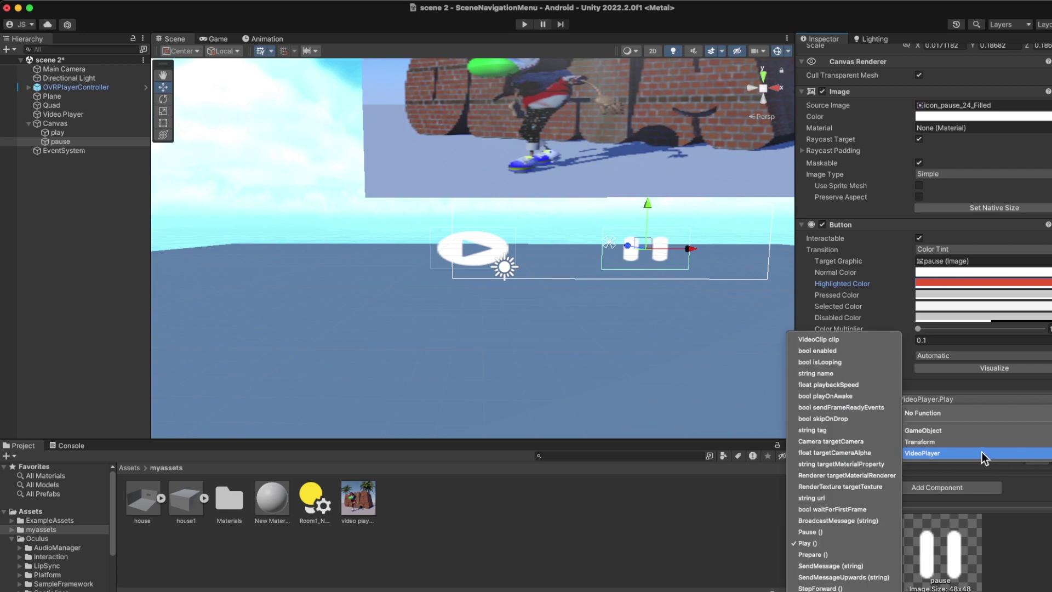
pyautogui.click(809, 531)
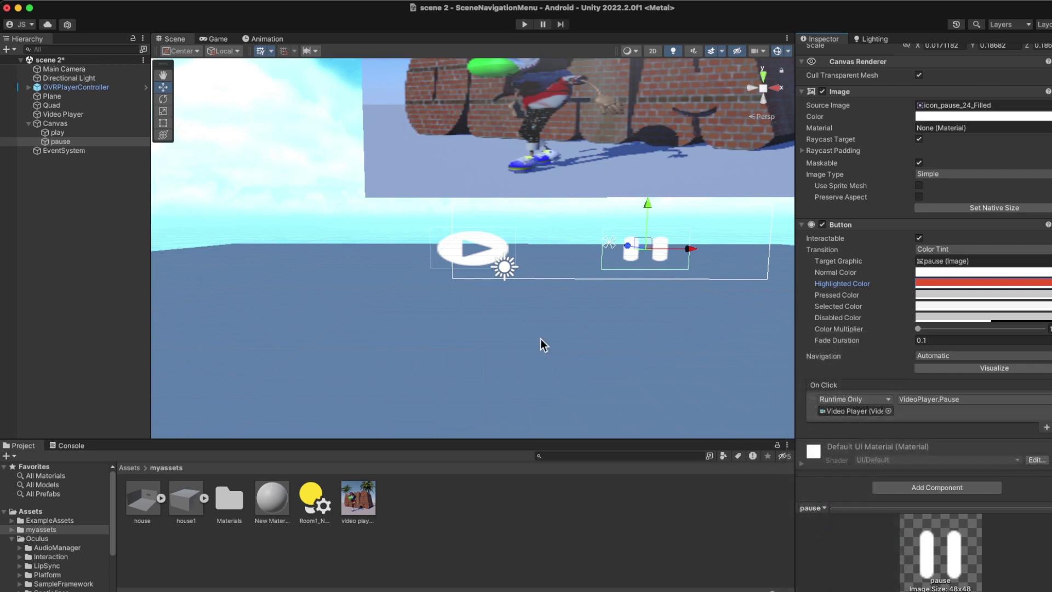
pyautogui.press('super+s')
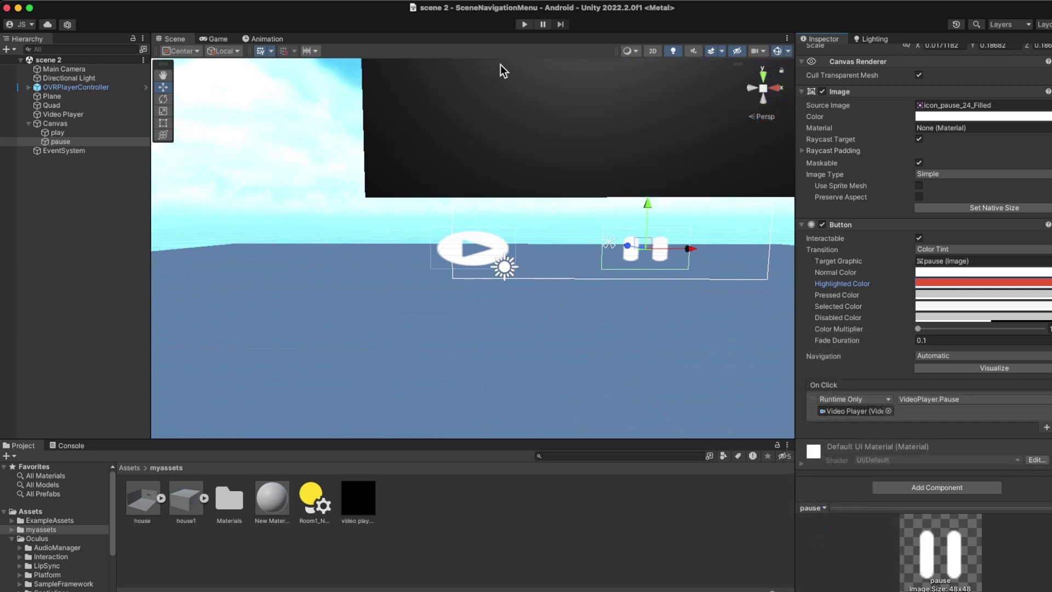
# Reposition OVRPlayerController to X -0.81, Y 7.24, Z -8.19 while checking the framing of the screen in the Game view.
pyautogui.click(214, 39)
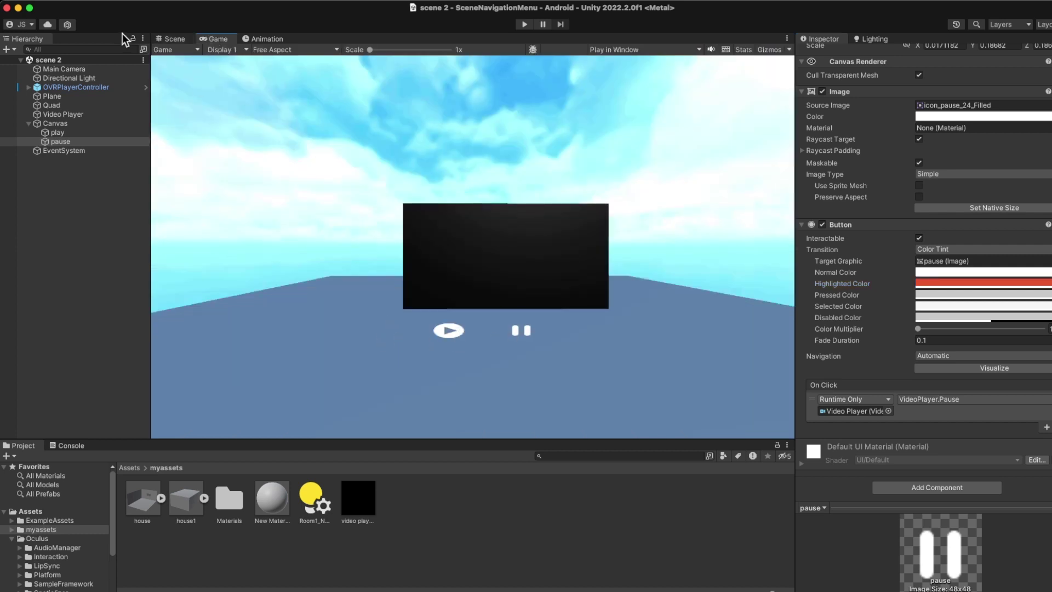
pyautogui.click(74, 88)
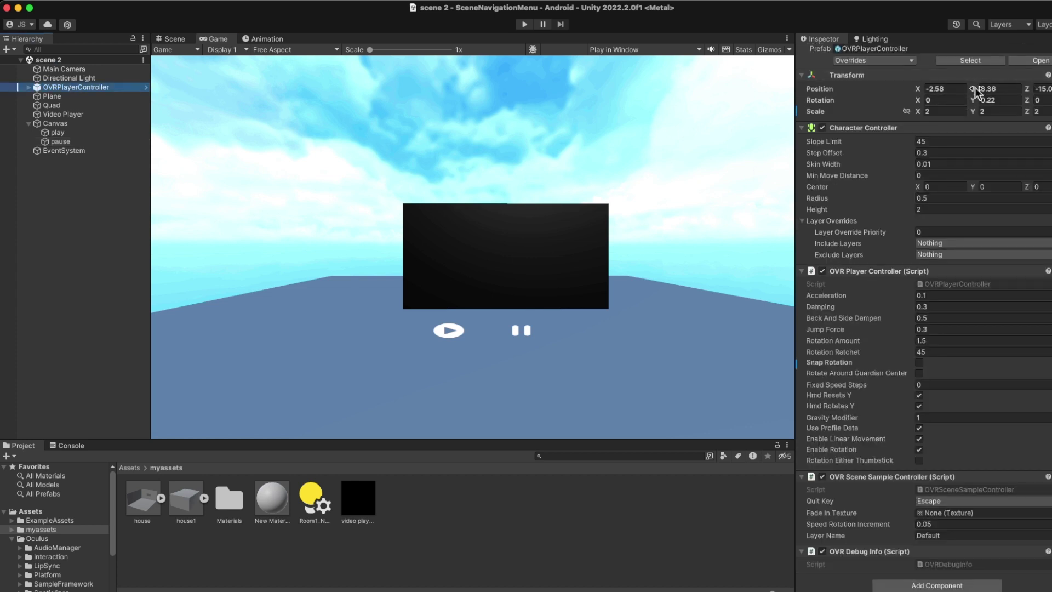
pyautogui.moveTo(974, 90); pyautogui.dragTo(925, 96)
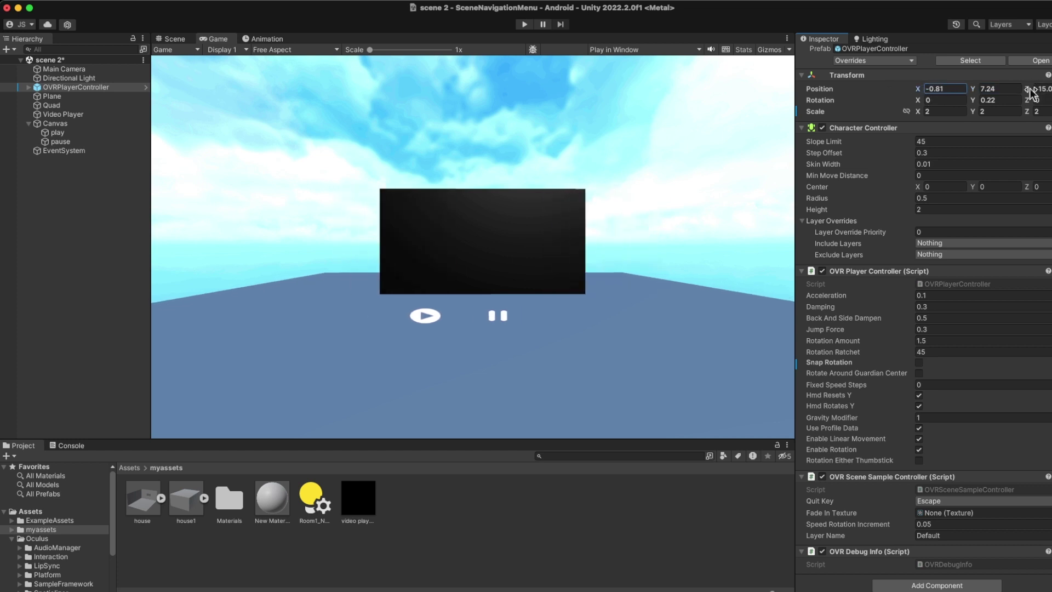
pyautogui.moveTo(1032, 93); pyautogui.dragTo(1049, 93)
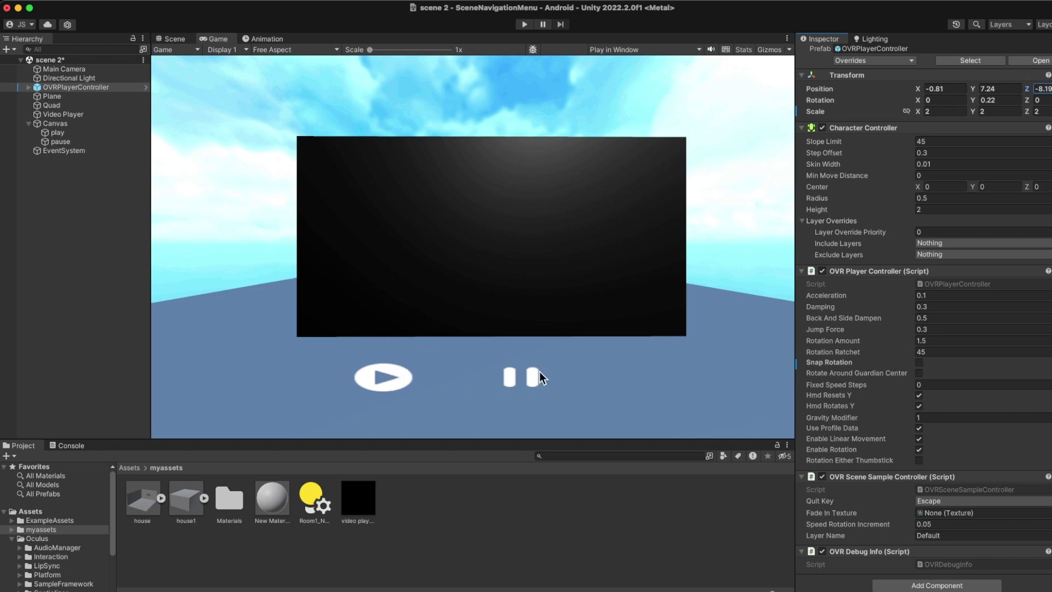
# Run the scene in Play mode, declining to enable the OculusXR feature.
pyautogui.click(521, 24)
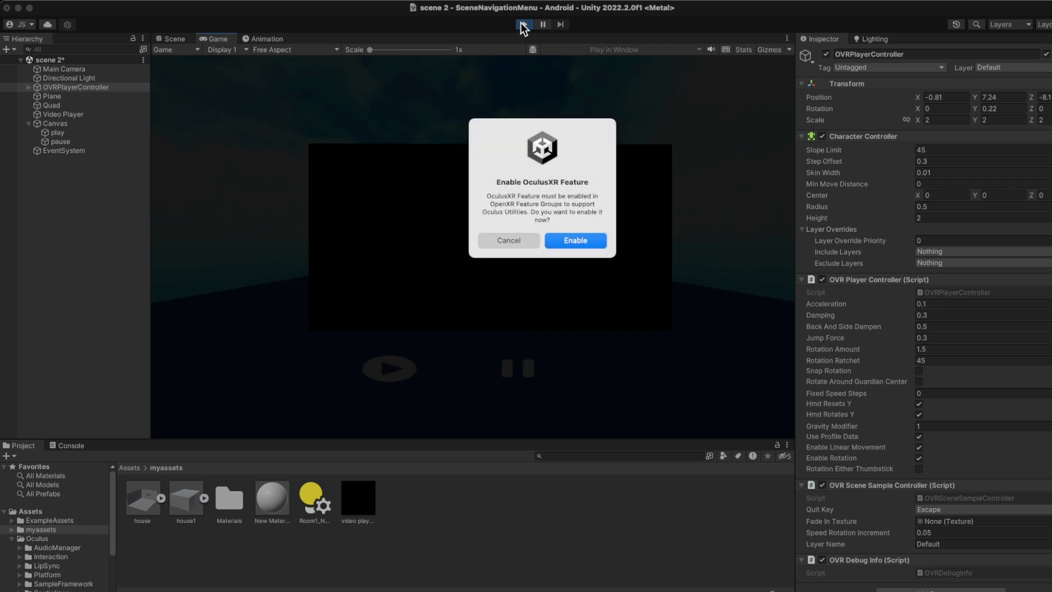
pyautogui.click(499, 242)
pyautogui.click(522, 245)
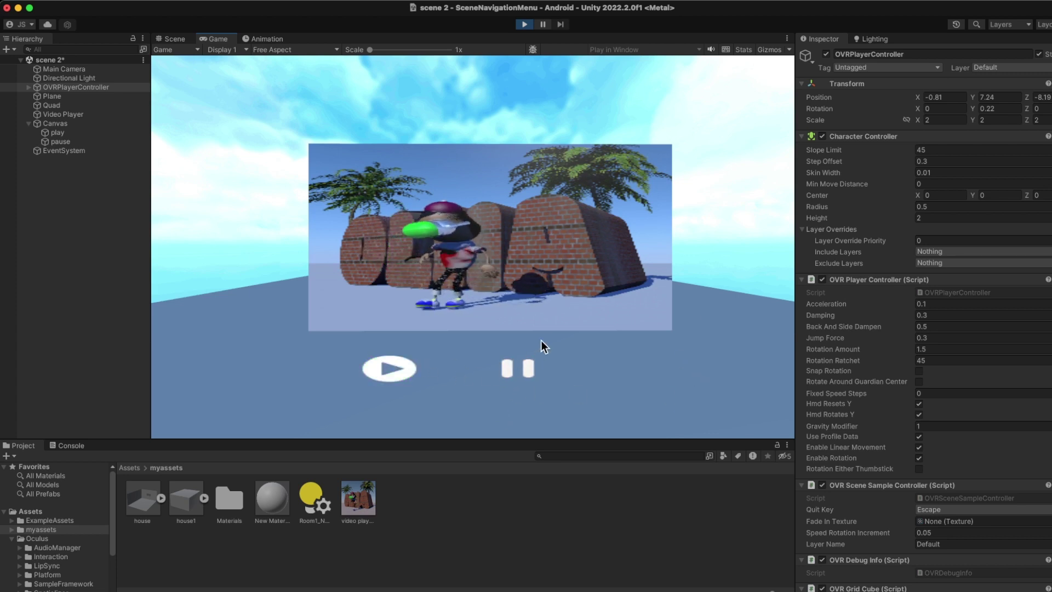
# Test the video controls in the running scene by alternating repeatedly between the play and pause buttons.
pyautogui.click(396, 370)
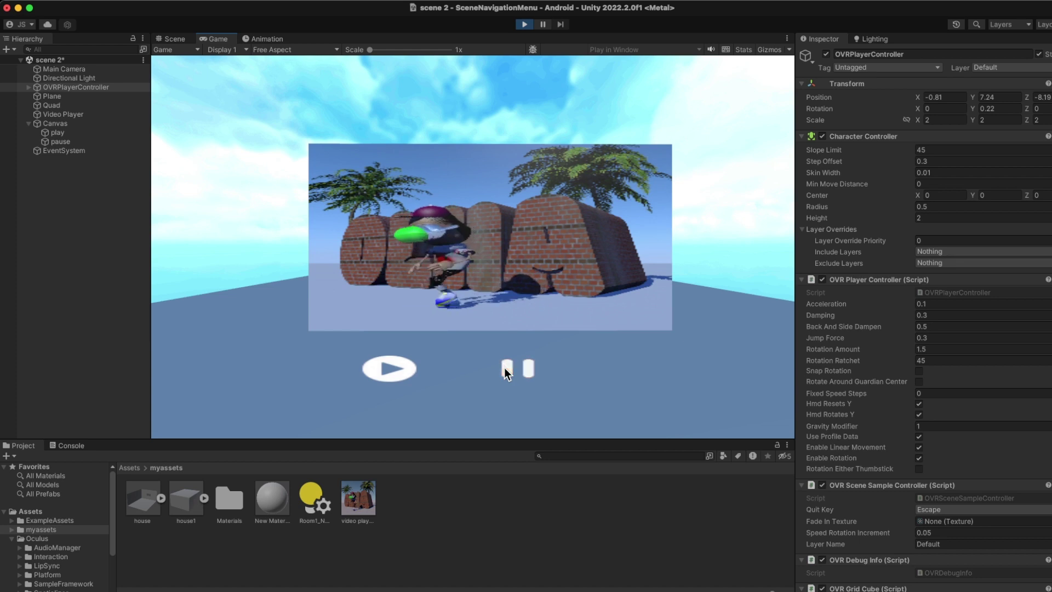
pyautogui.click(379, 373)
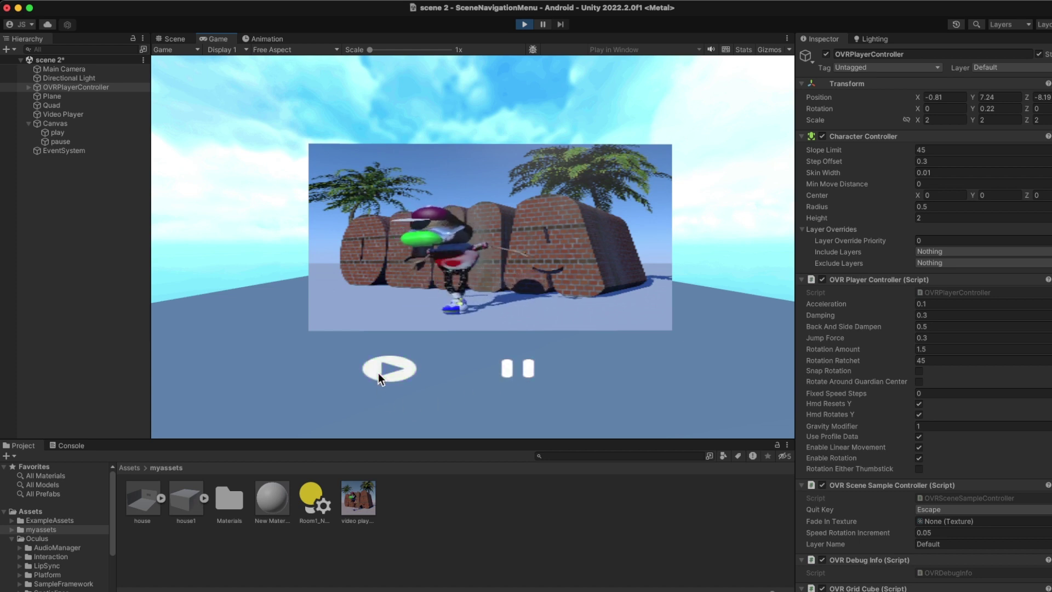
pyautogui.click(514, 372)
pyautogui.click(406, 371)
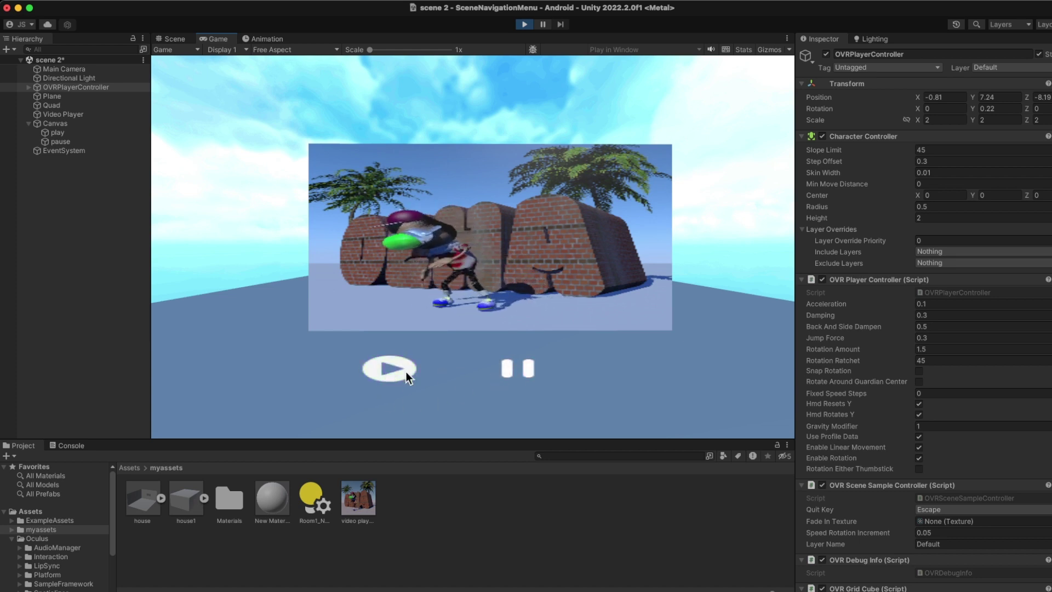
pyautogui.click(499, 363)
pyautogui.click(383, 364)
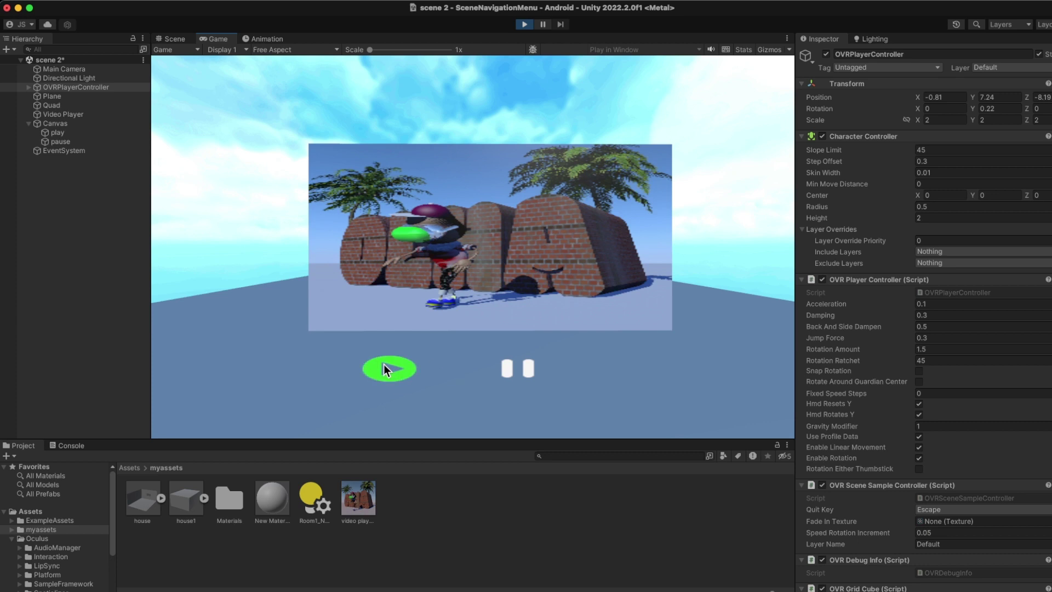
pyautogui.click(505, 370)
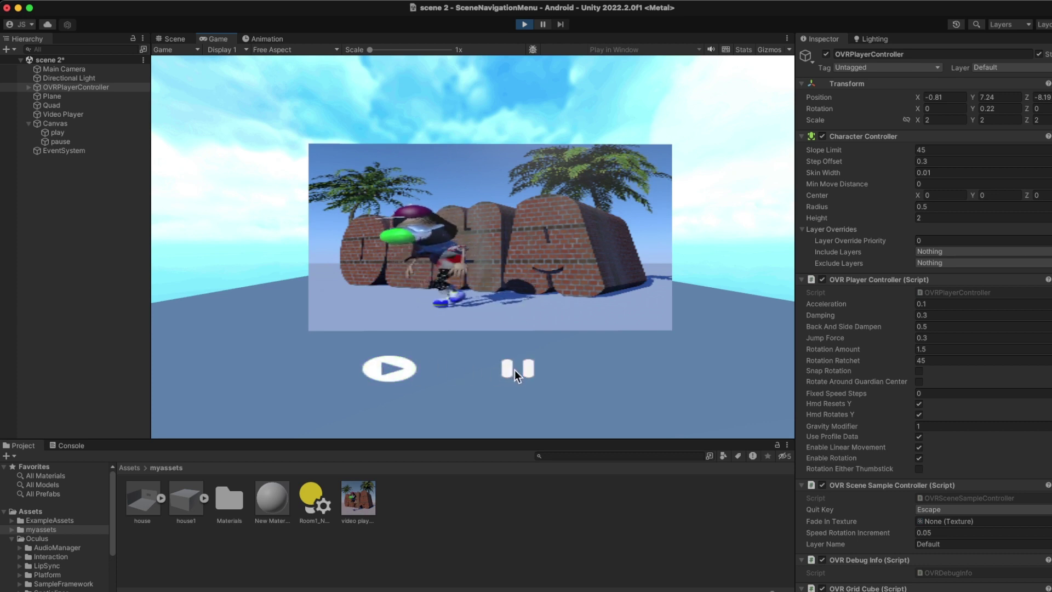
pyautogui.click(403, 362)
pyautogui.click(511, 364)
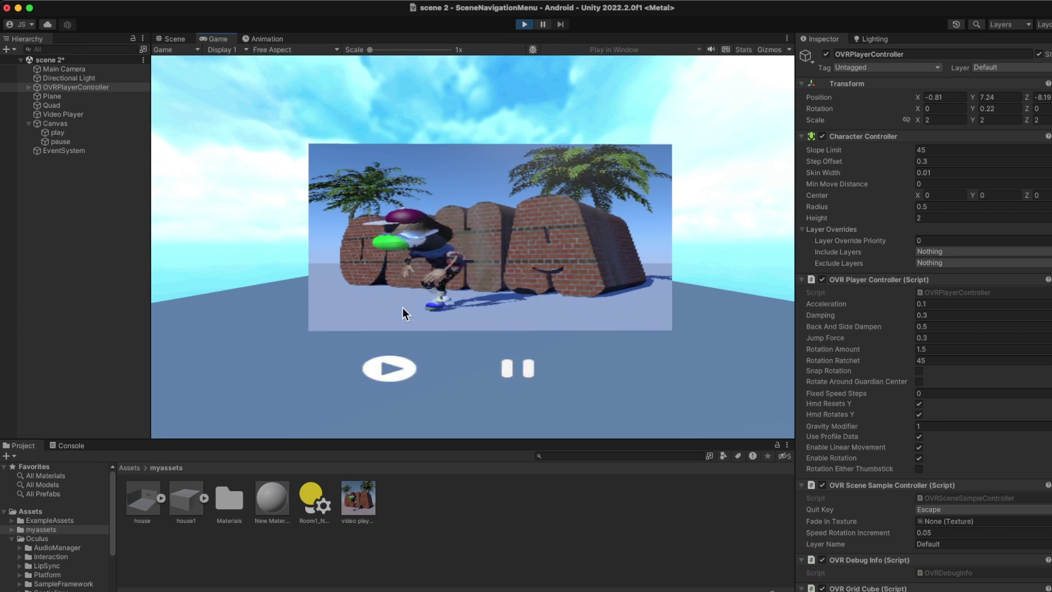